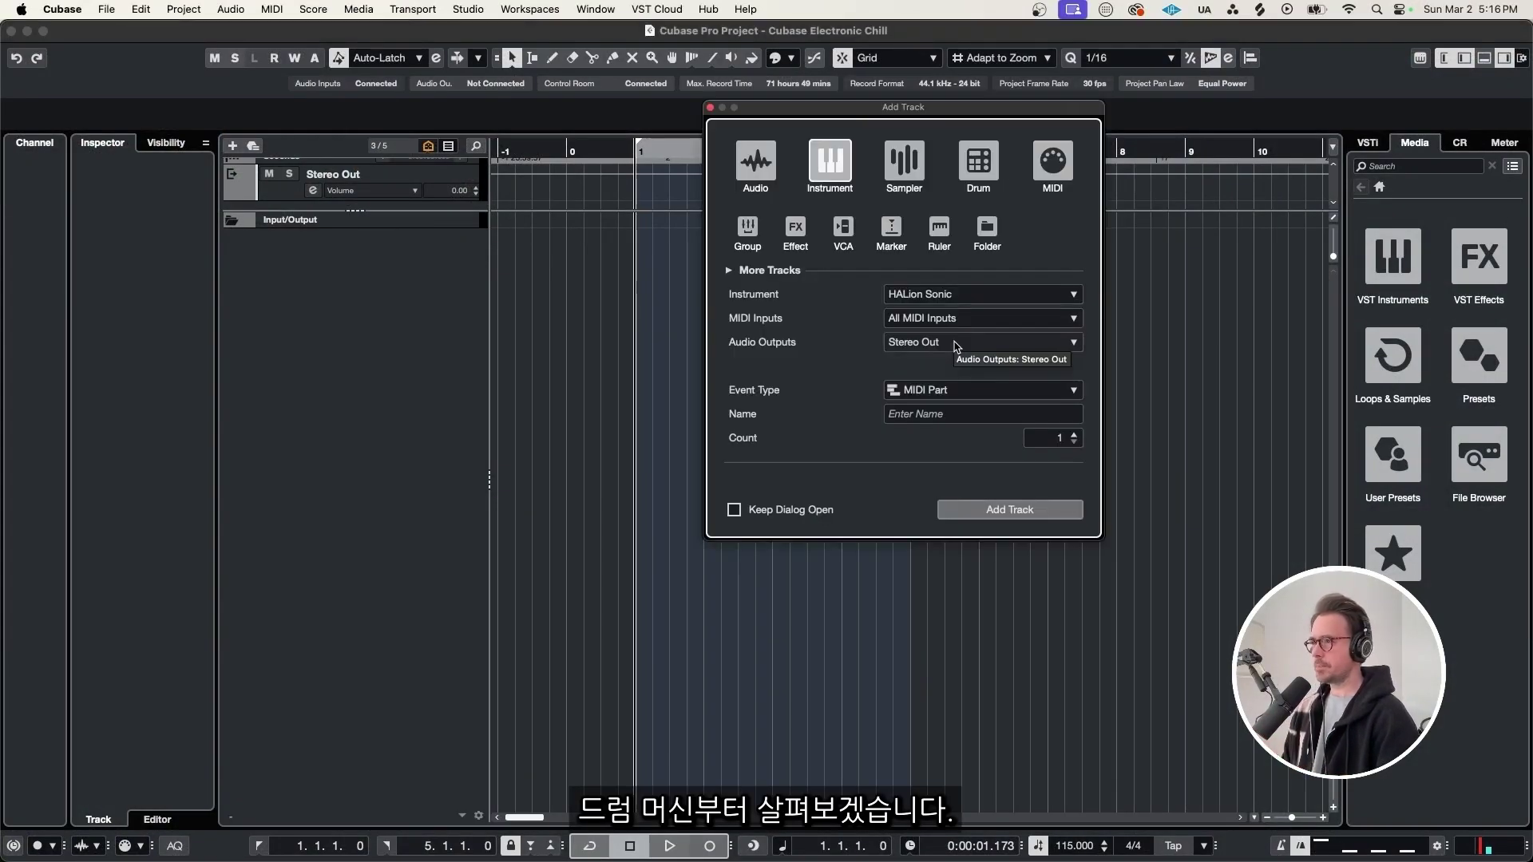
Add a drum track with its event type set to MIDI Part
click(967, 181)
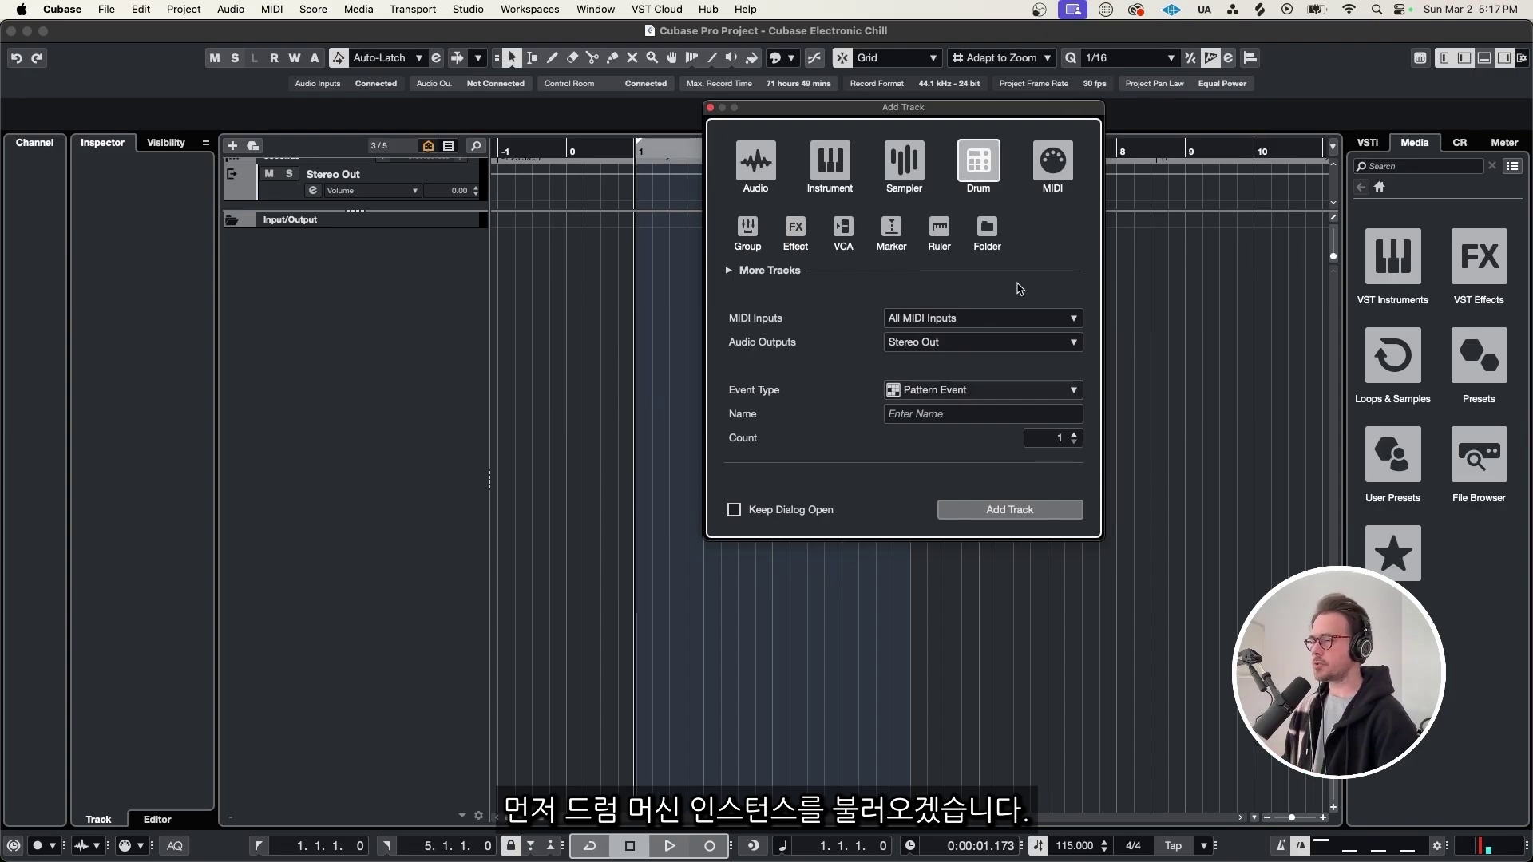
click(974, 391)
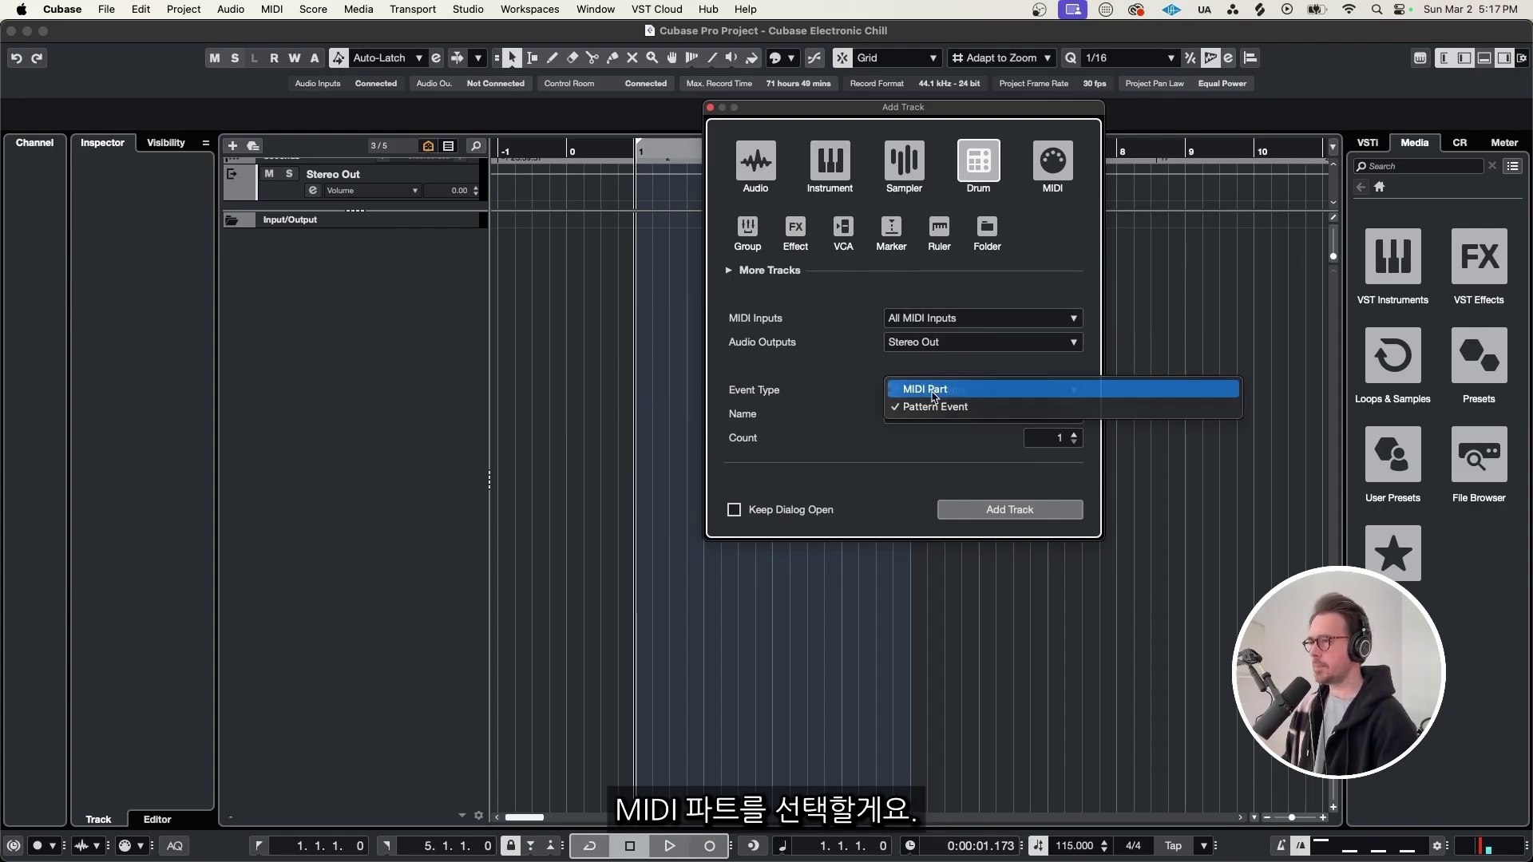
click(926, 390)
key(Return)
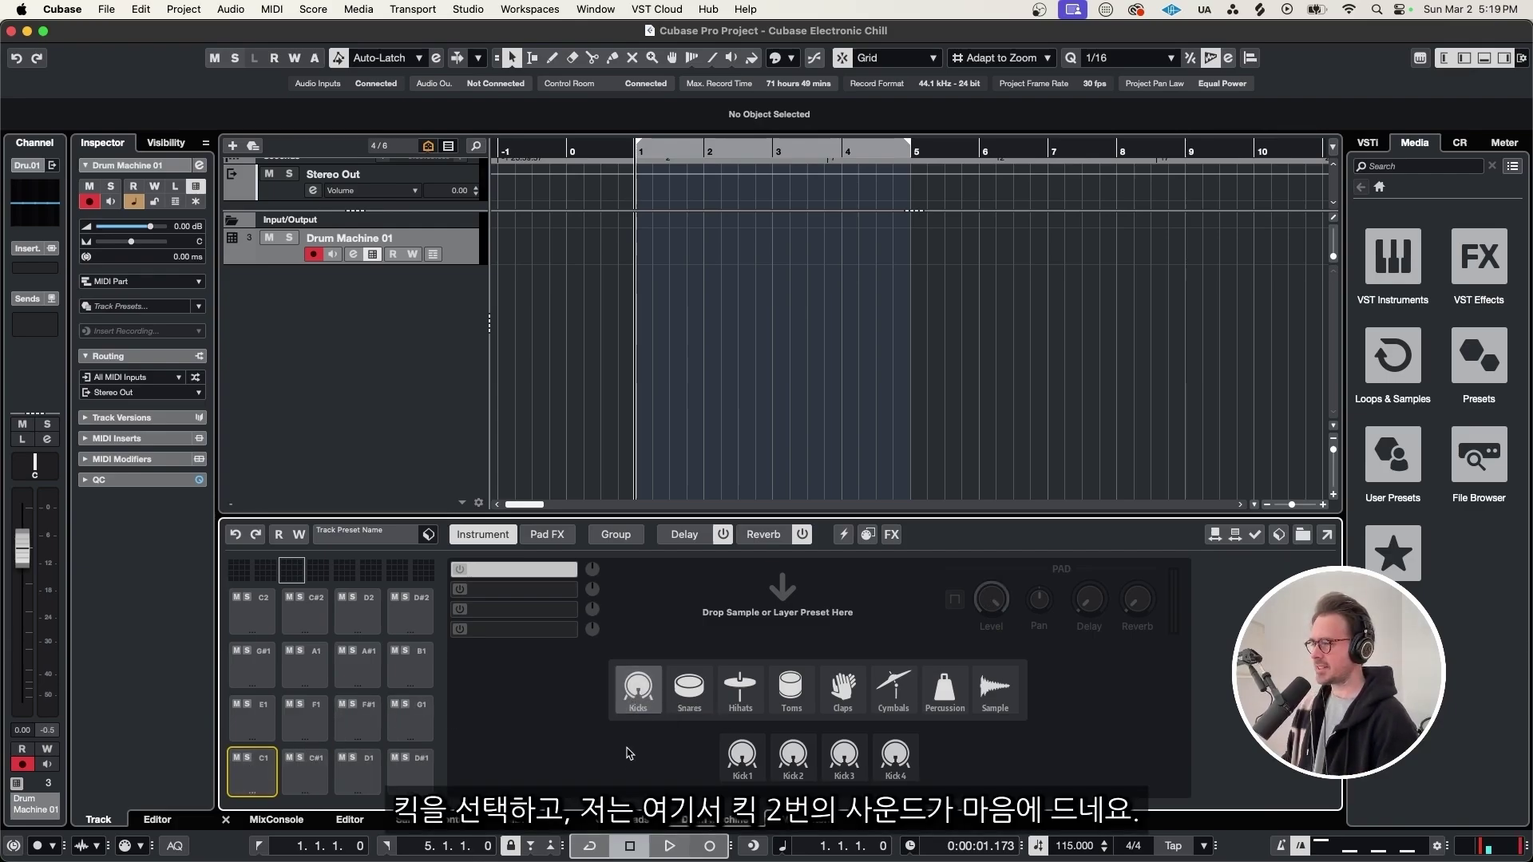
Audition the kick presets and load Kick 2 onto the C1 pad
click(755, 755)
click(789, 759)
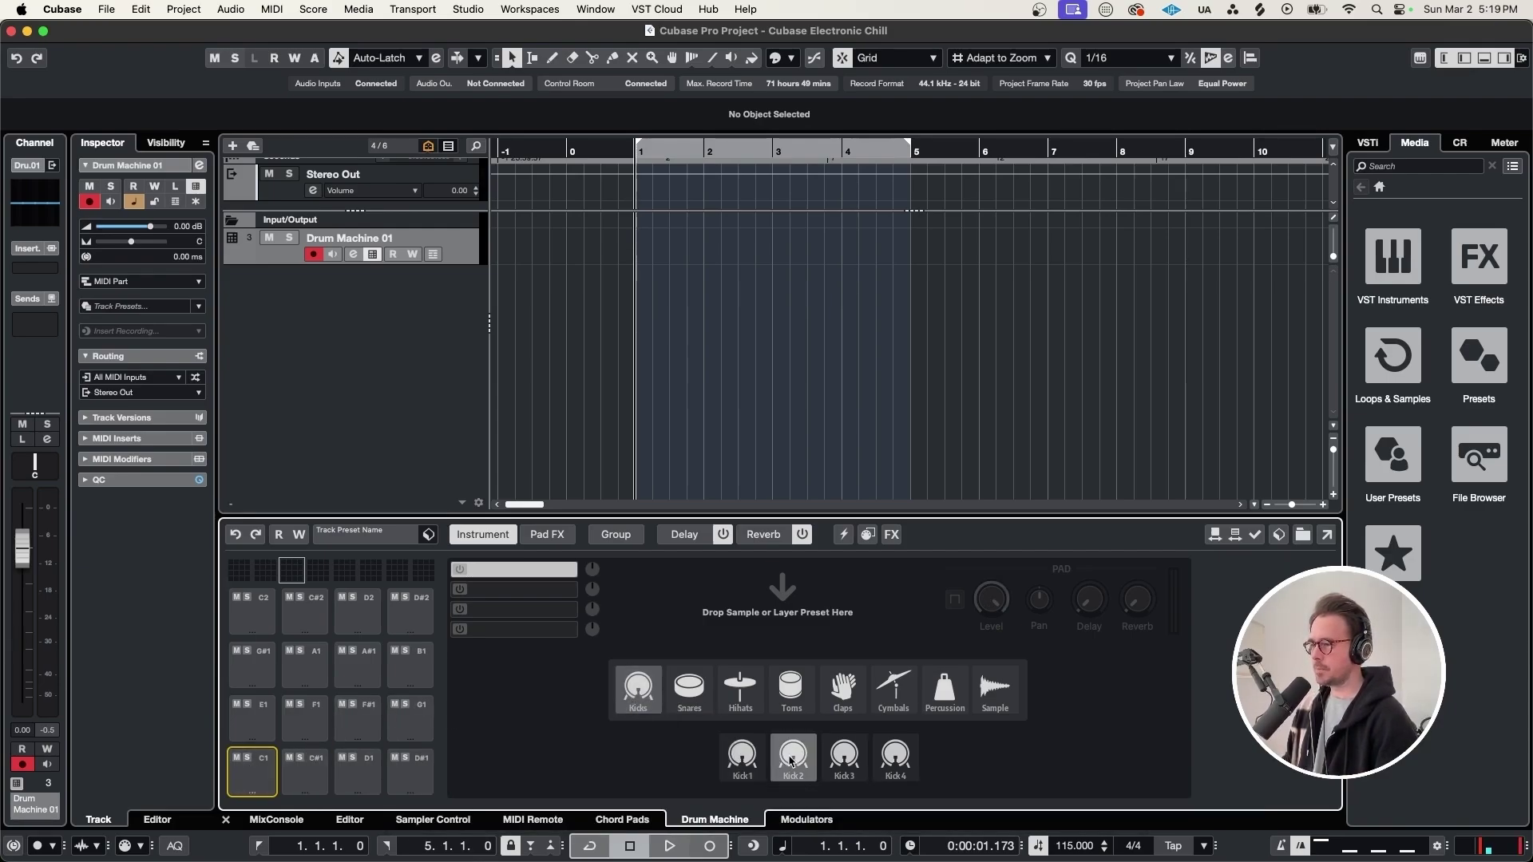
double_click(791, 760)
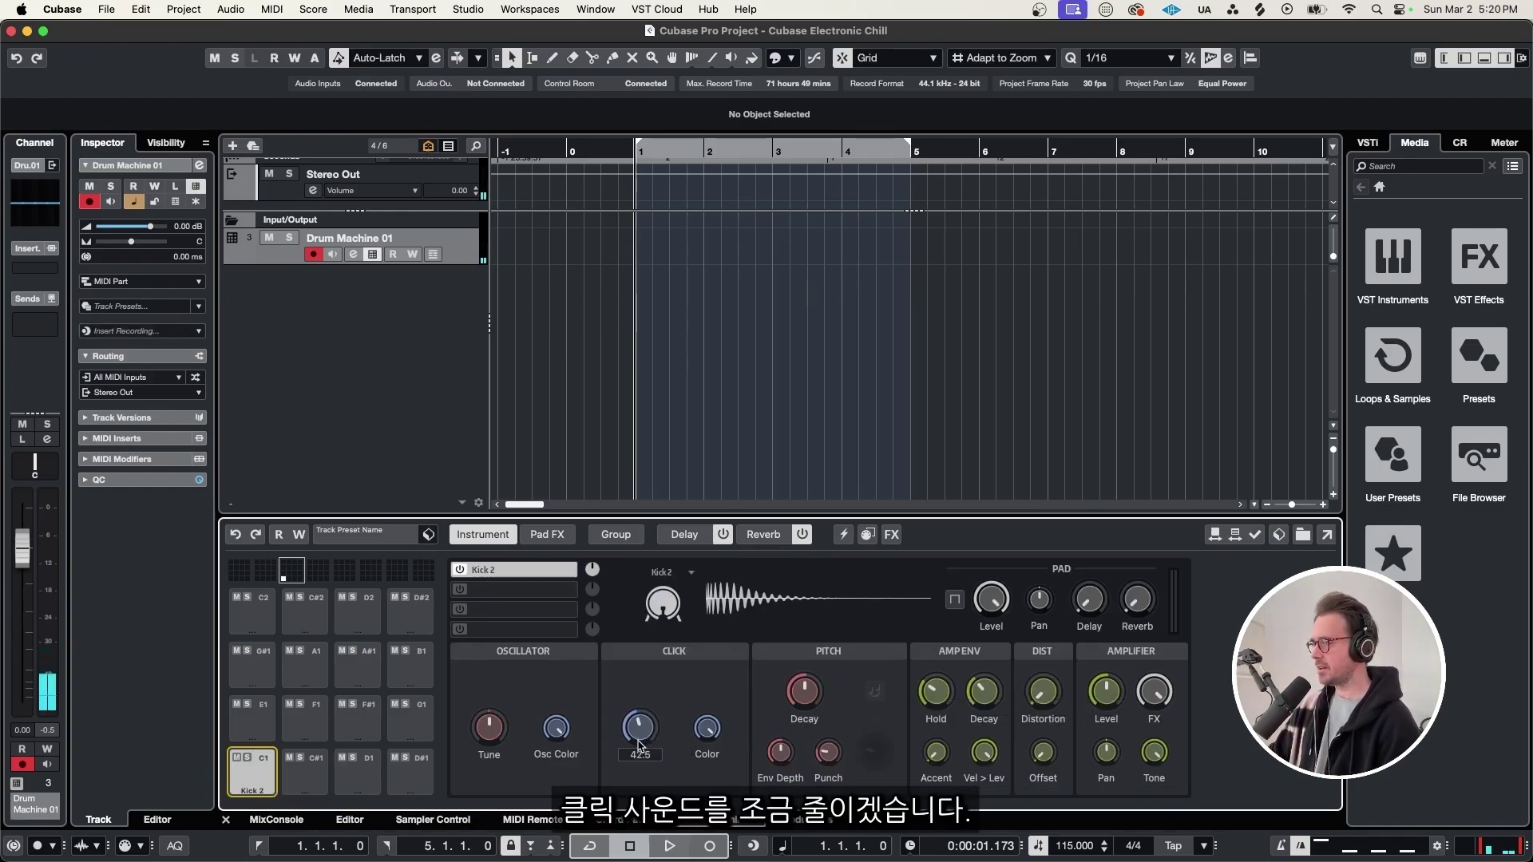
Shape the Kick 2 sound by lowering its click, oscillator tune and amp envelope decay, and adding a little distortion
drag(639, 745, 639, 779)
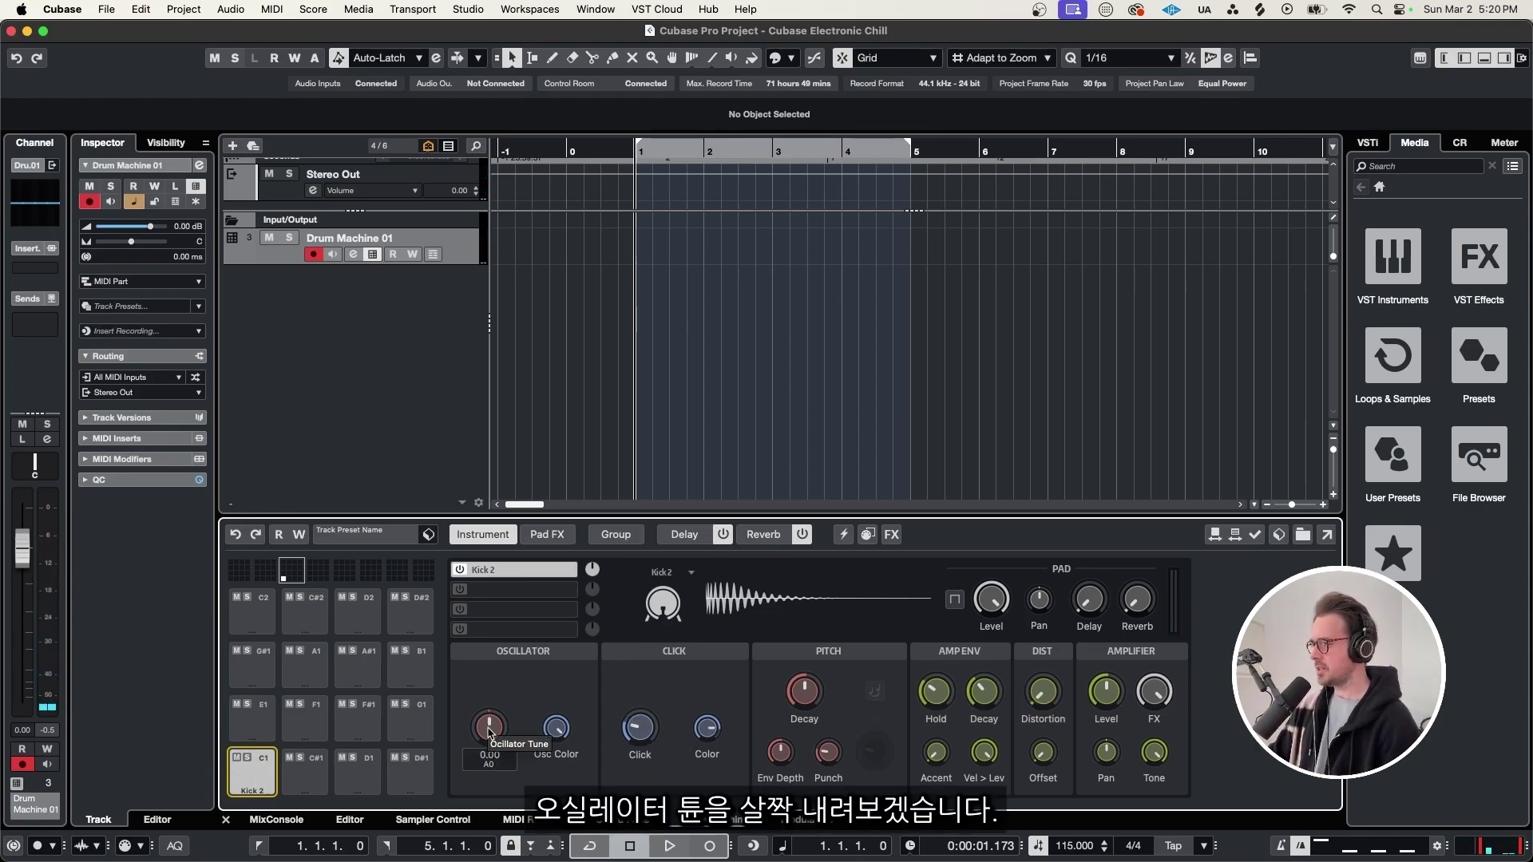
drag(489, 733, 489, 749)
click(988, 697)
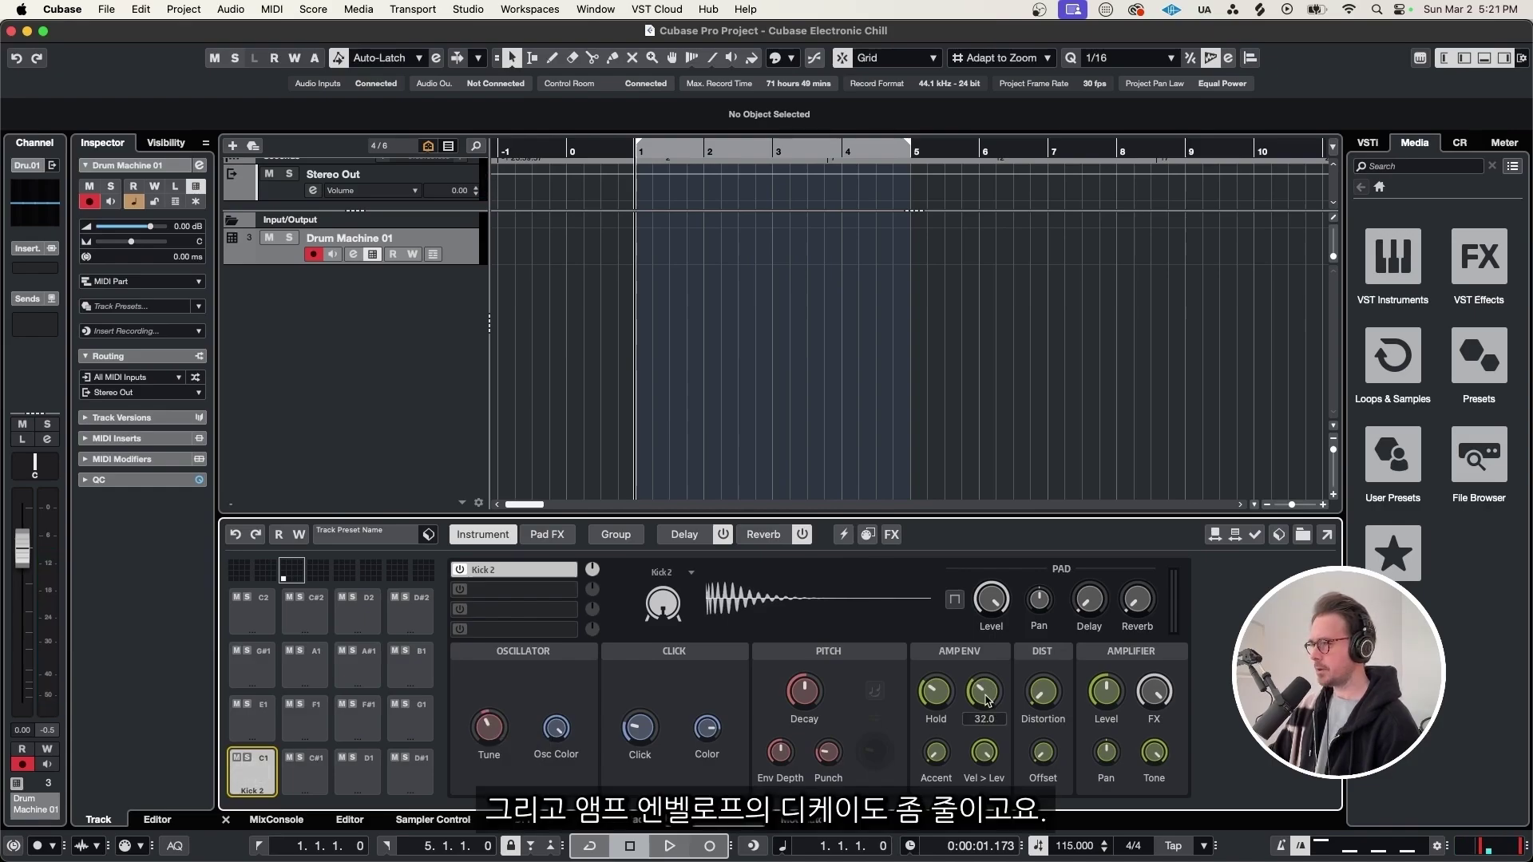
drag(988, 700, 989, 714)
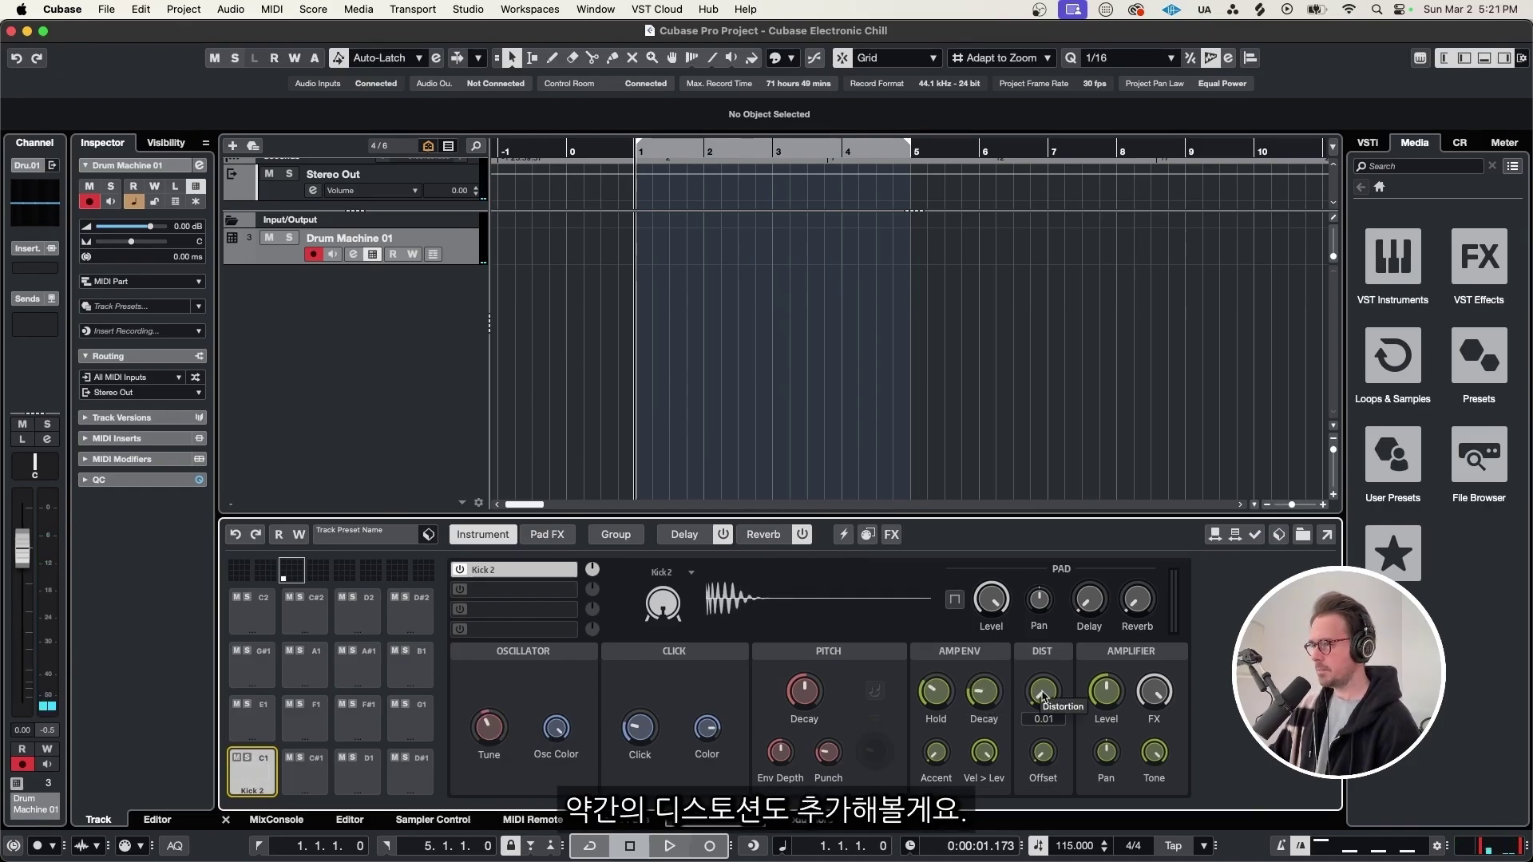
drag(1045, 672, 1049, 661)
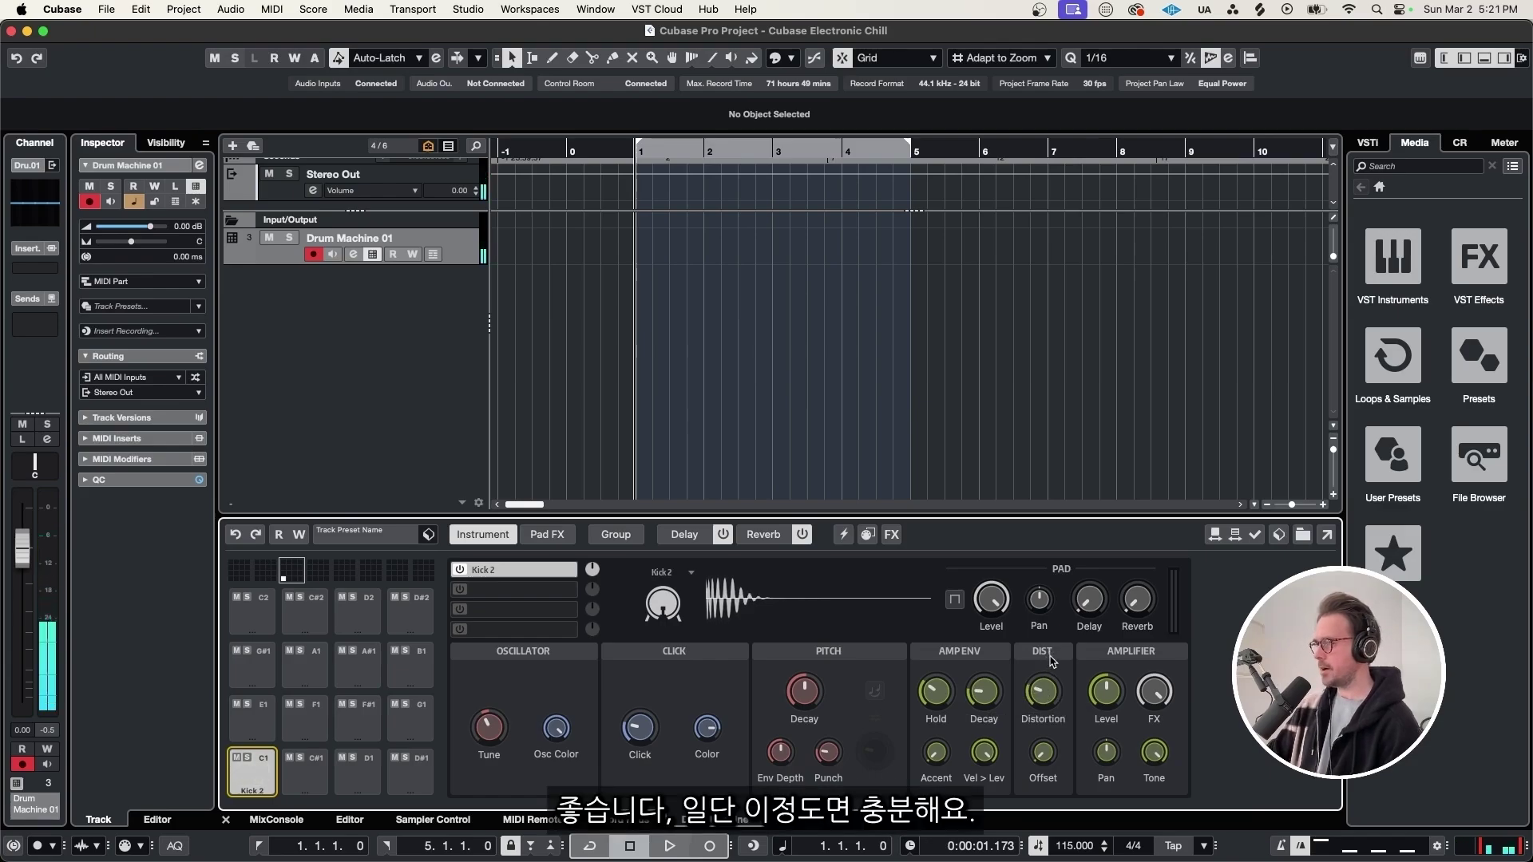
Draw a part from bar 1 to bar 5 on the Drum Machine 01 track and enter C1 notes on bar 1's four beats
key(8)
drag(643, 243, 910, 243)
double_click(772, 246)
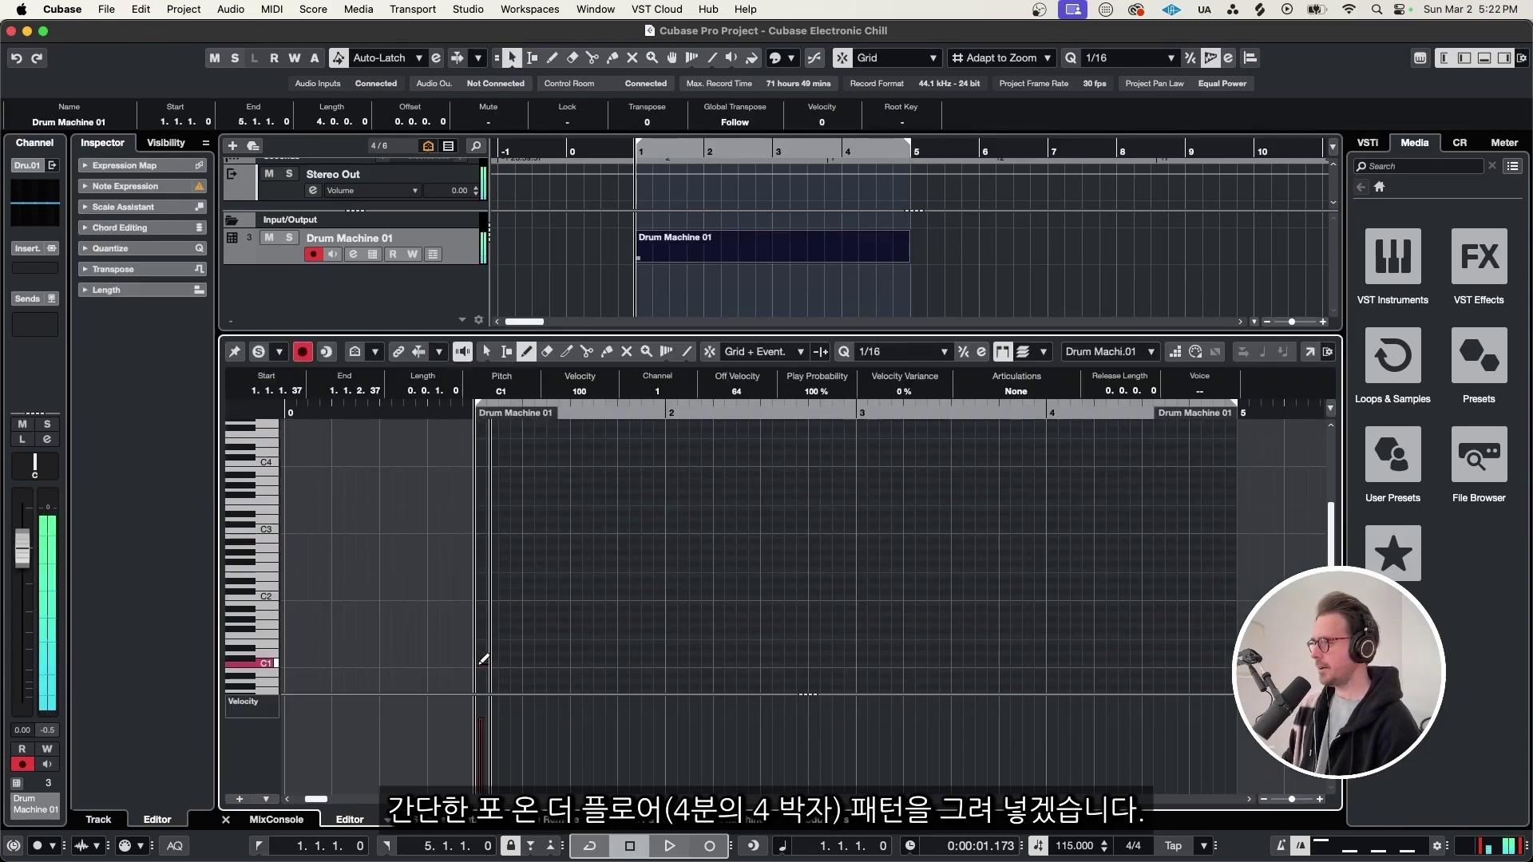
key(h)
click(473, 664)
click(587, 665)
click(701, 664)
click(814, 664)
Lower the velocity of all four kick notes to about 88 and play the pattern back
key(1)
key(super+a)
drag(639, 698, 644, 709)
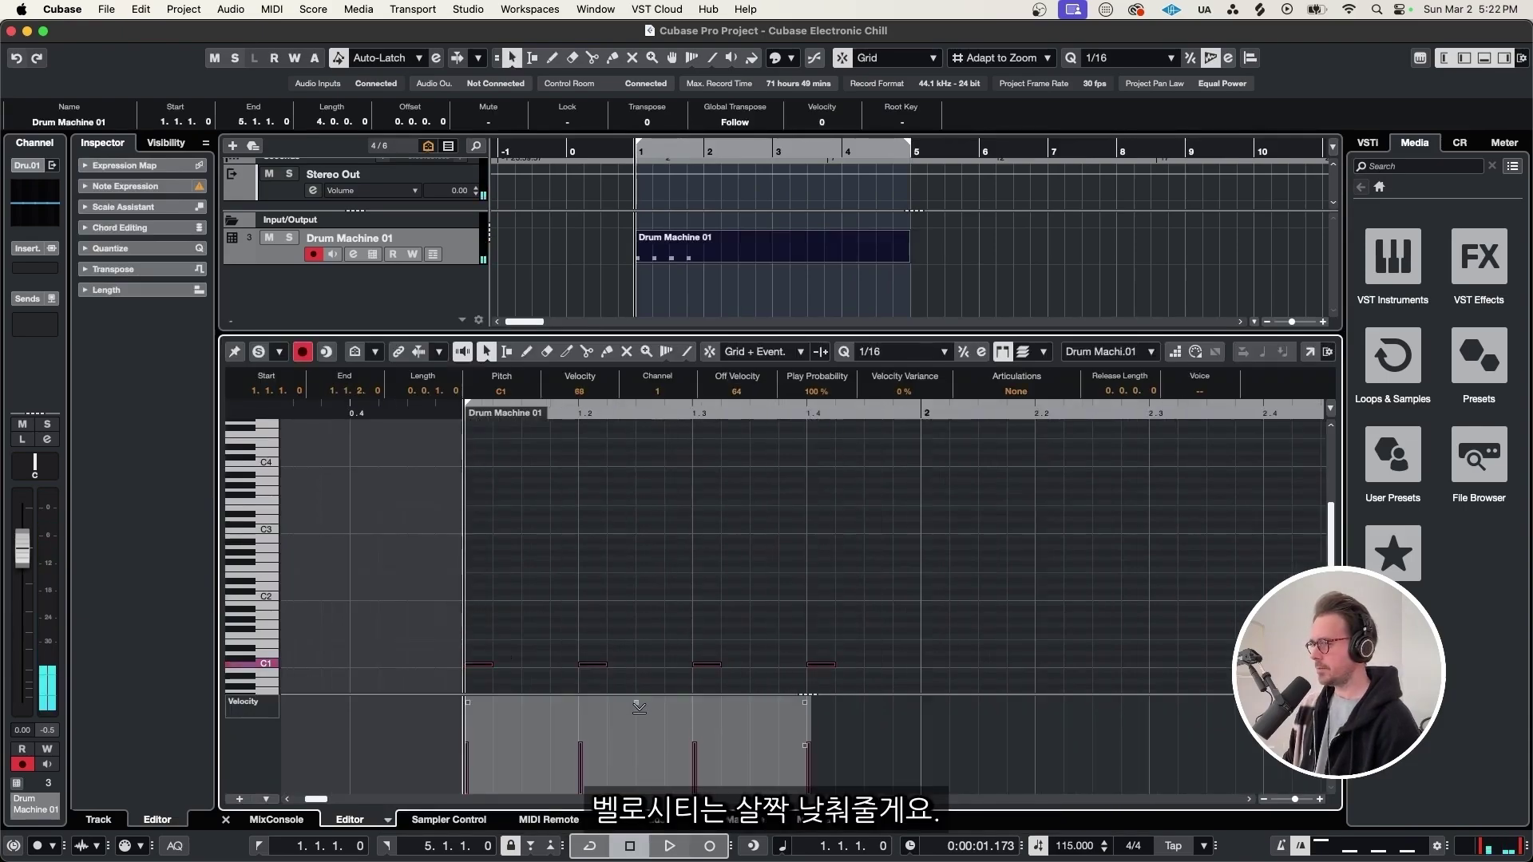
key(space)
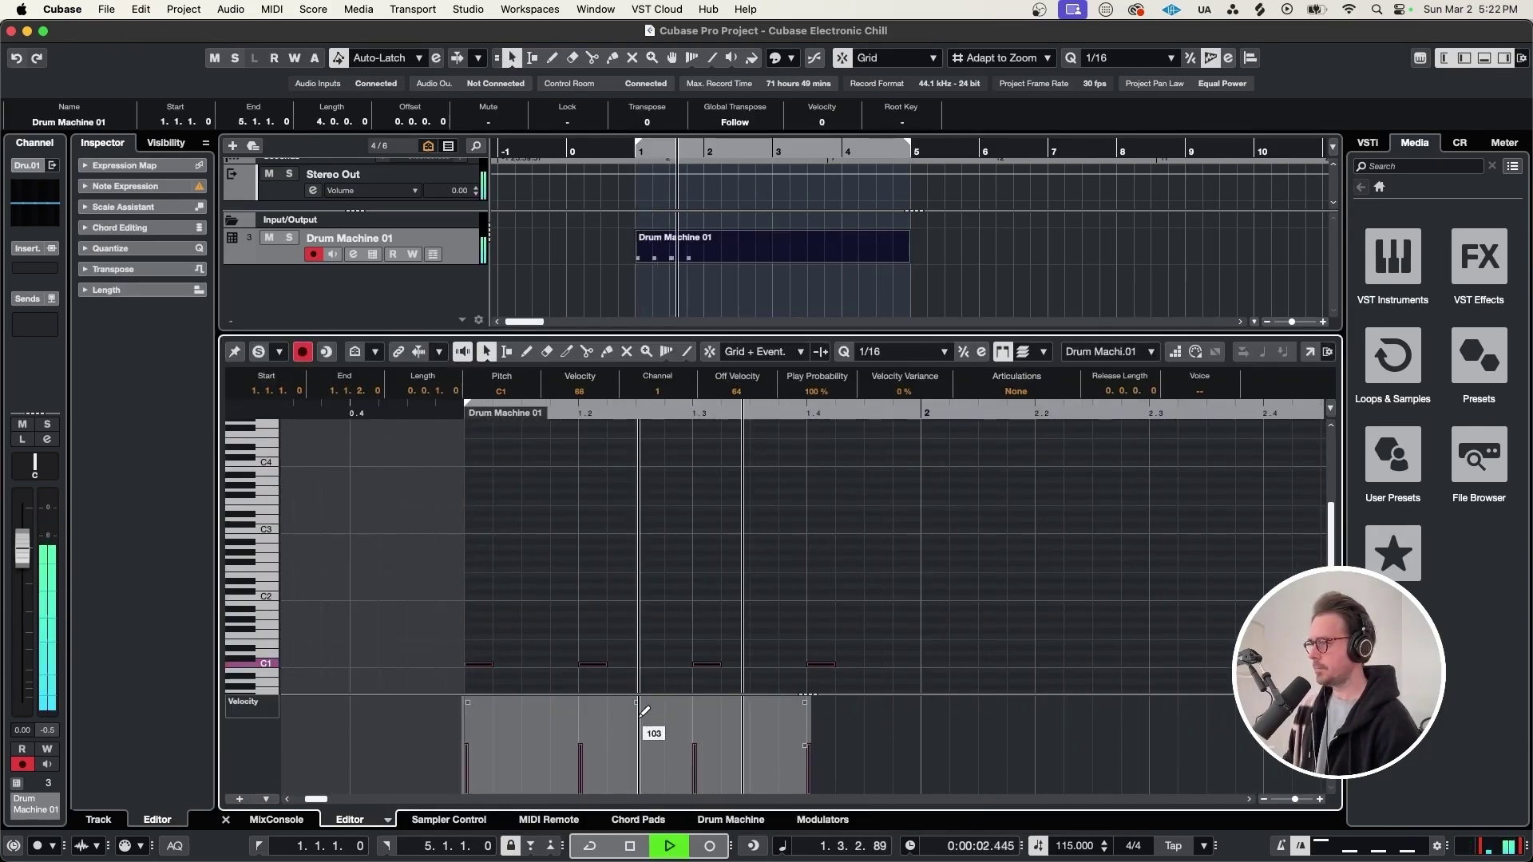
key(space)
Fill bars 1 to 4 with one-bar repeats of the kick part and rename the track Kick
key(super+e)
mouse_move(908, 257)
mouse_down()
mouse_move(704, 258)
mouse_move(908, 257)
mouse_up()
double_click(349, 238)
text(Kick)
key(Return)
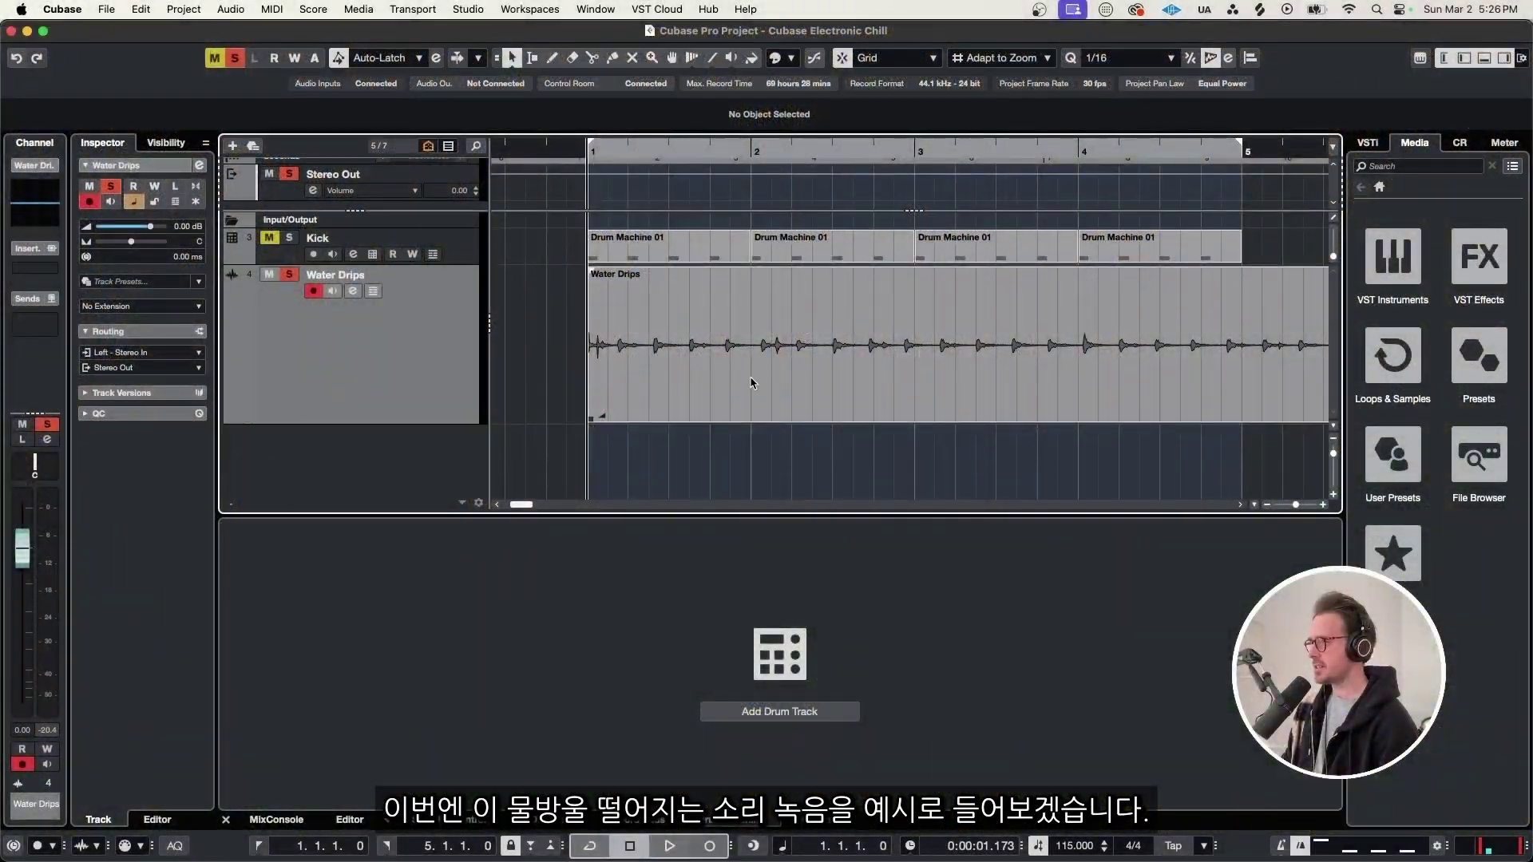
Audition the Water Drips recording and isolate the single drip just before bar 2, deleting the audio on both sides
key(space)
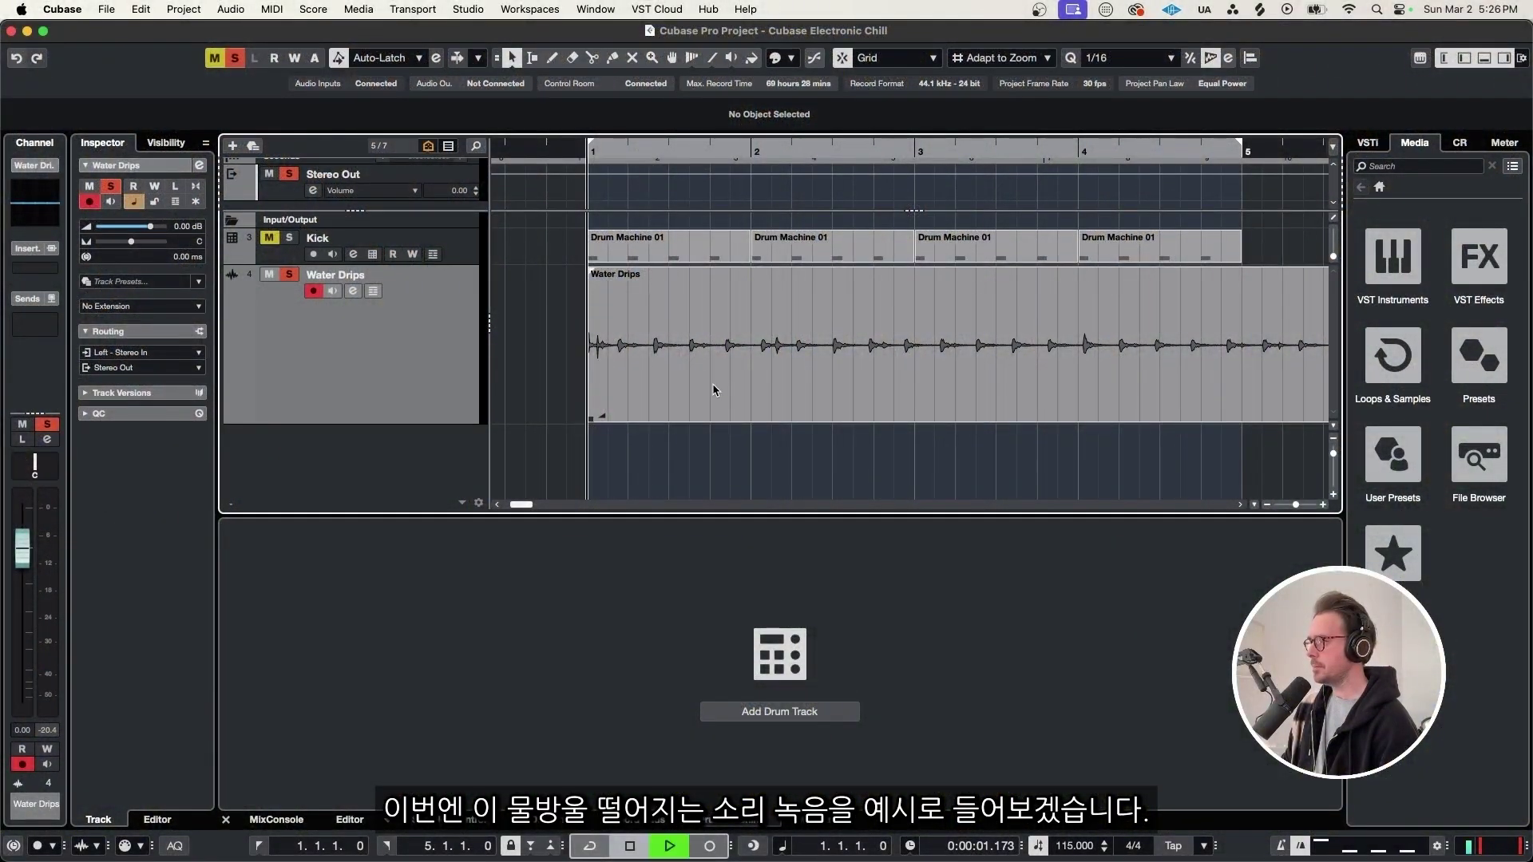
scroll(751, 383, up, 3)
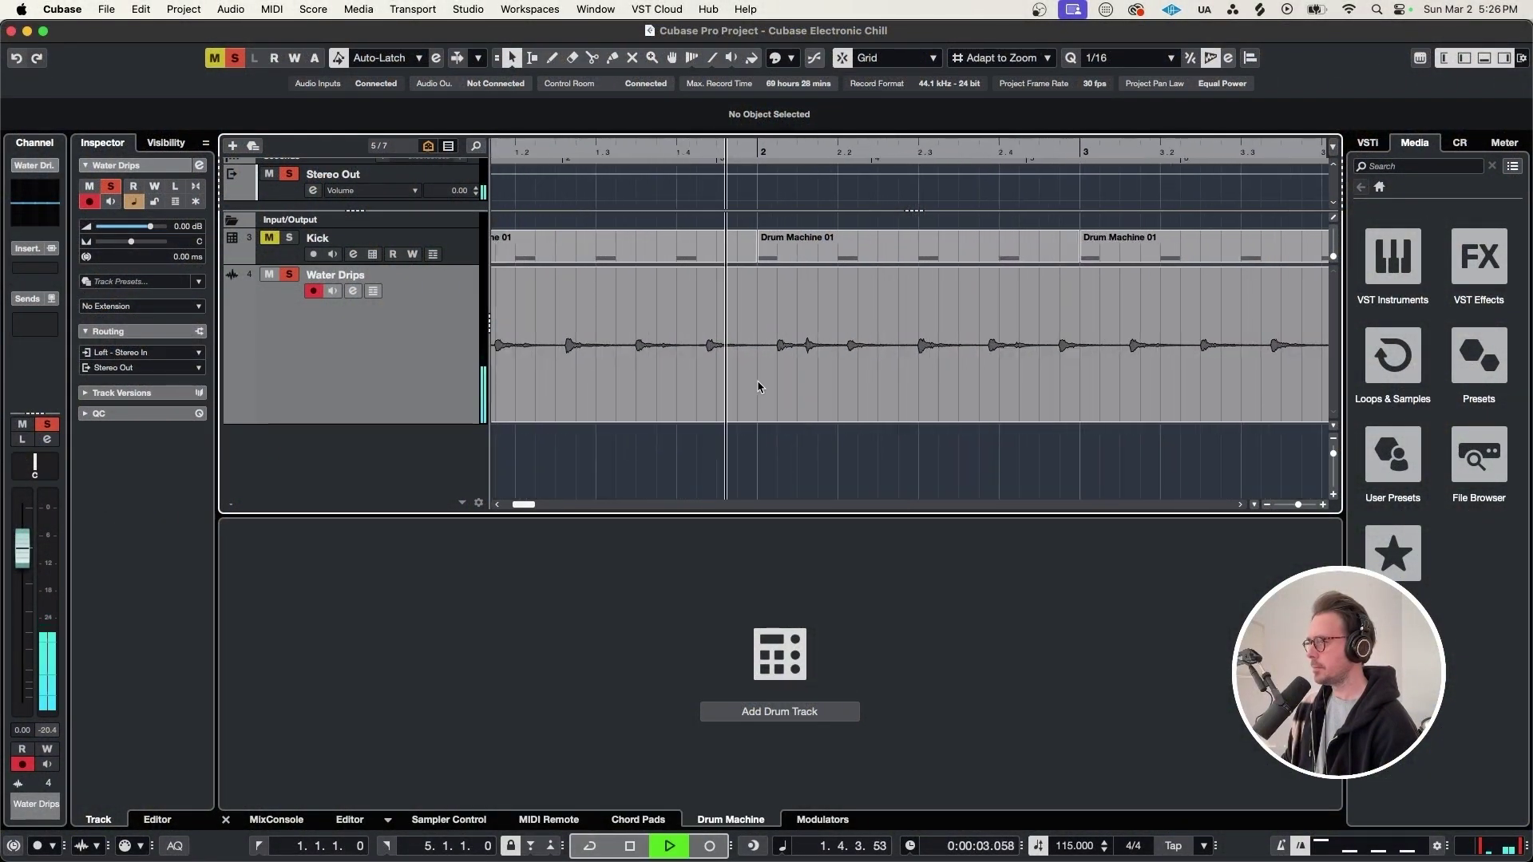
key(space)
scroll(759, 387, up, 3)
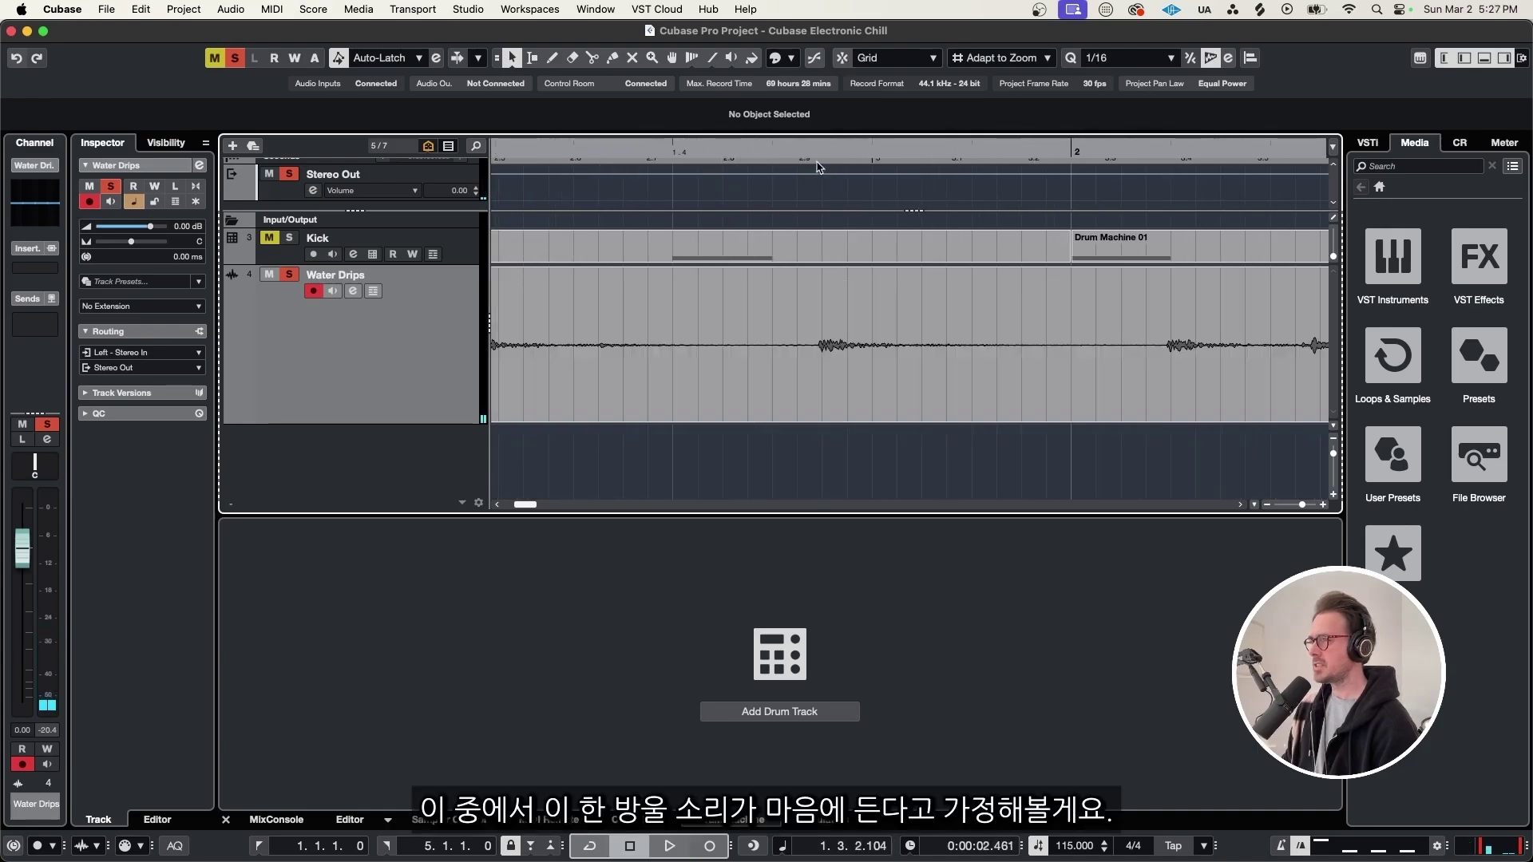
key(space)
key(space)
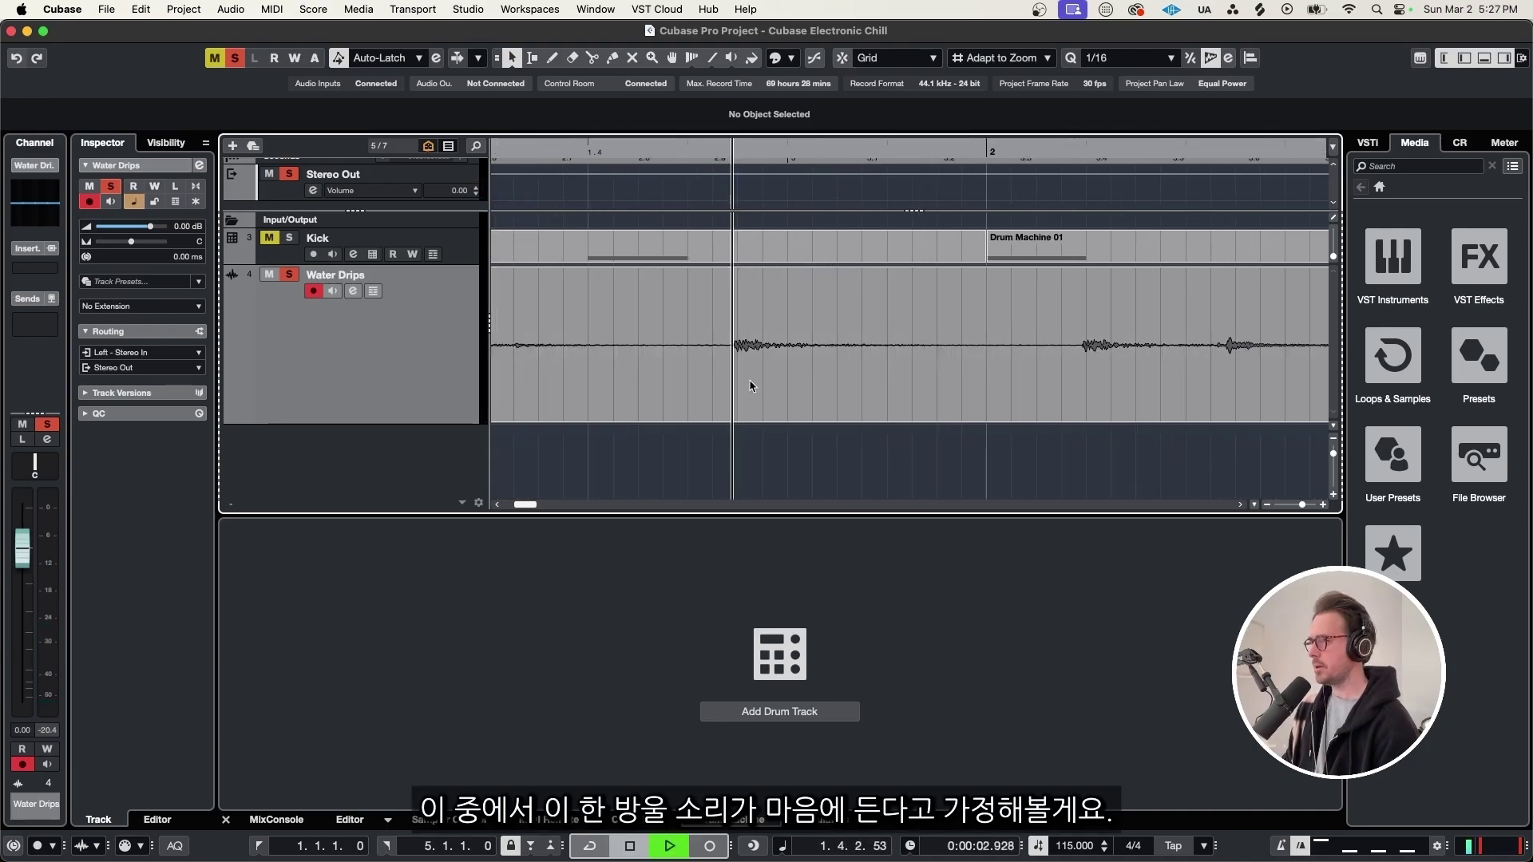
alt+click(730, 381)
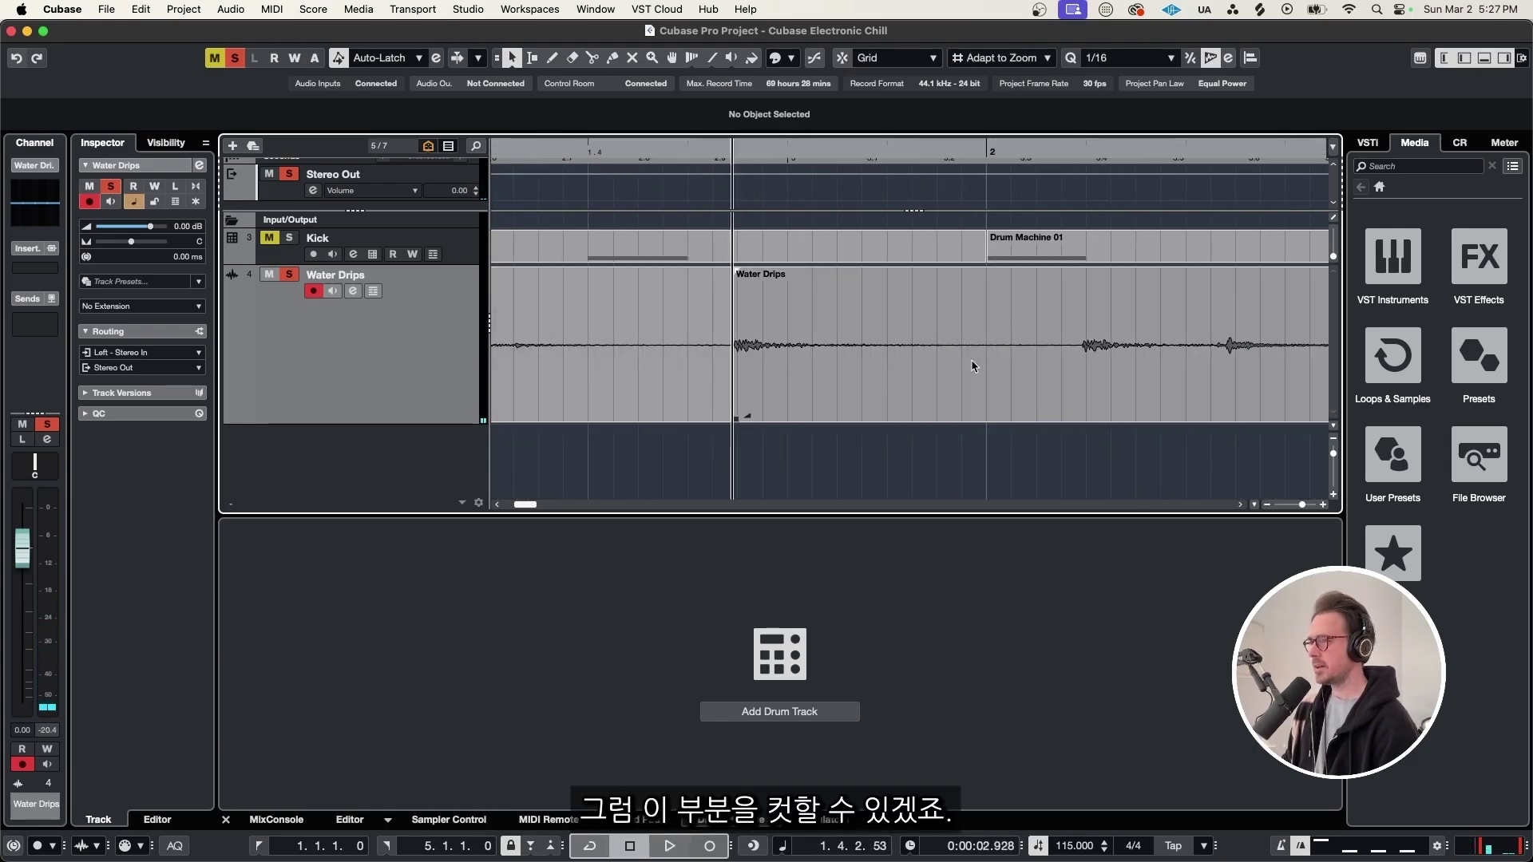
alt+click(1091, 359)
click(1126, 357)
shift+click(661, 376)
key(BackSpace)
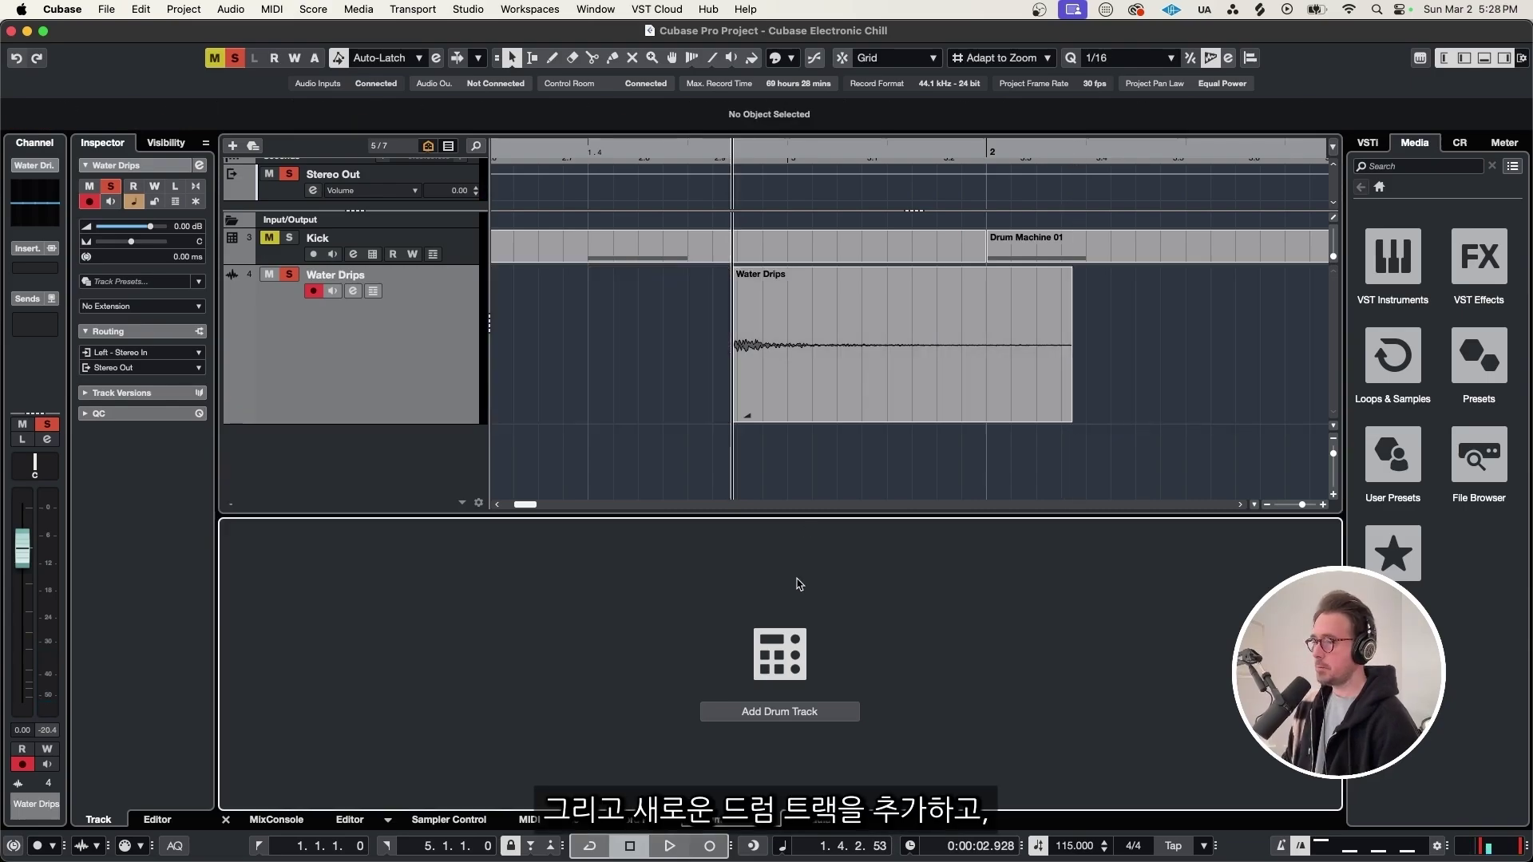
Add a new drum track and load the isolated Water Drips clip onto its C1 pad
click(781, 711)
key(Return)
click(799, 358)
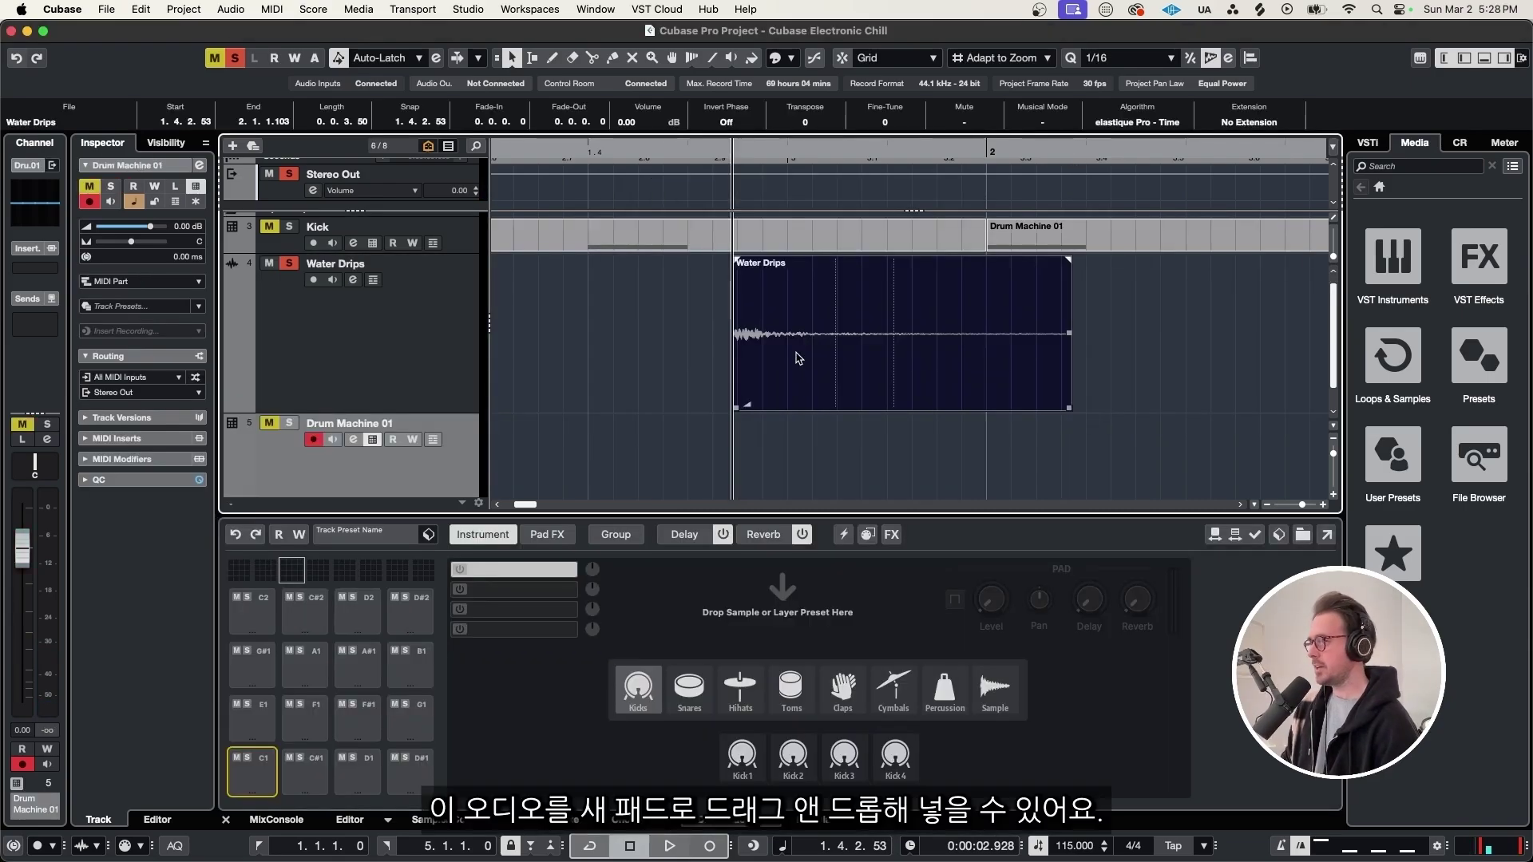
drag(799, 358, 253, 782)
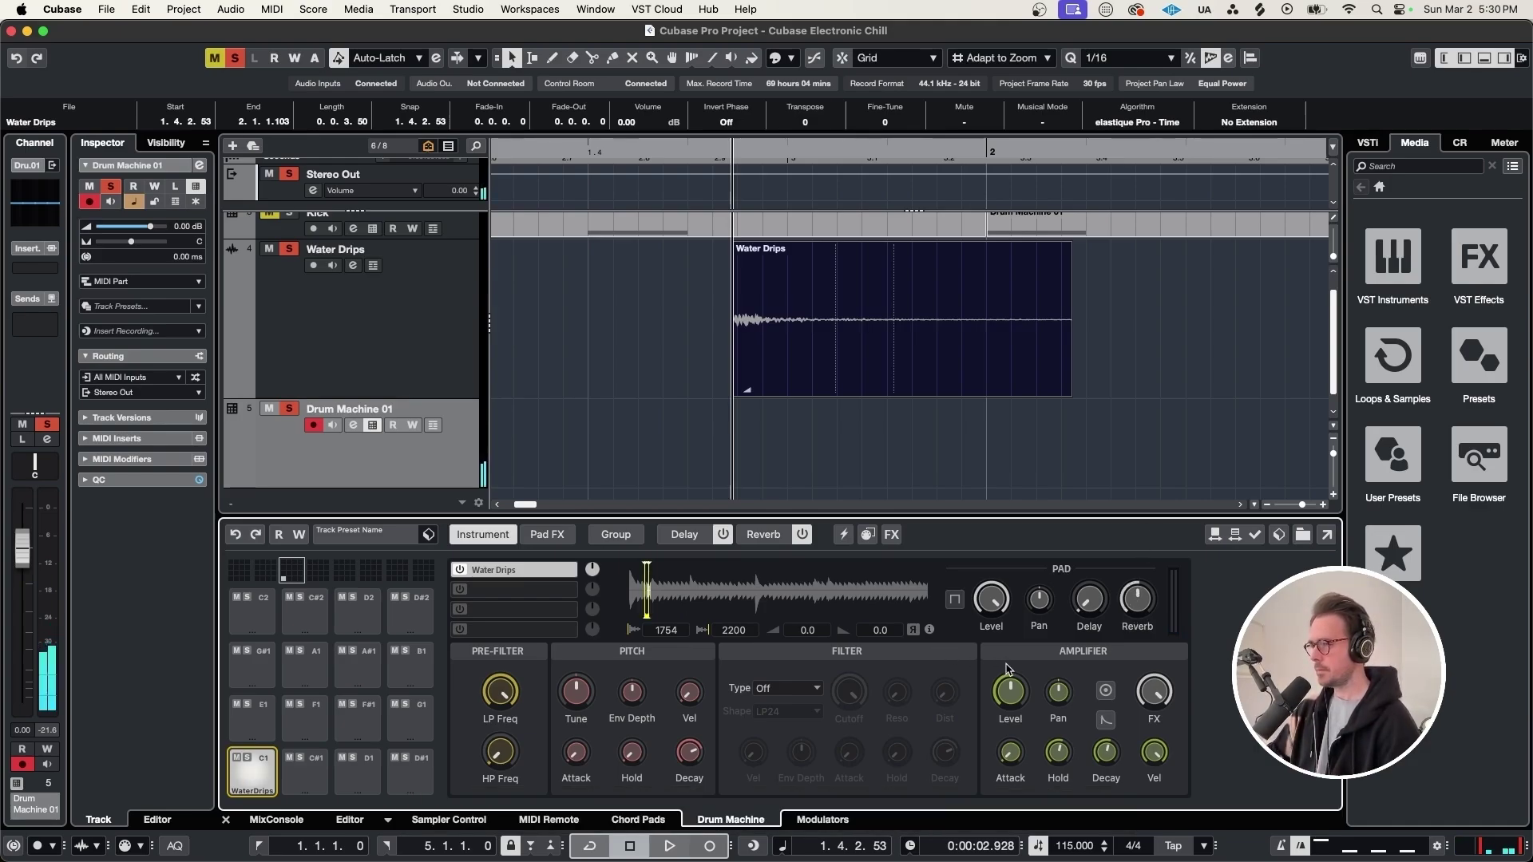
Lower the Water Drips layer's pitch tune to about -11.20, try its reverse playback, and extend the sample range further along the recording
drag(575, 692, 563, 722)
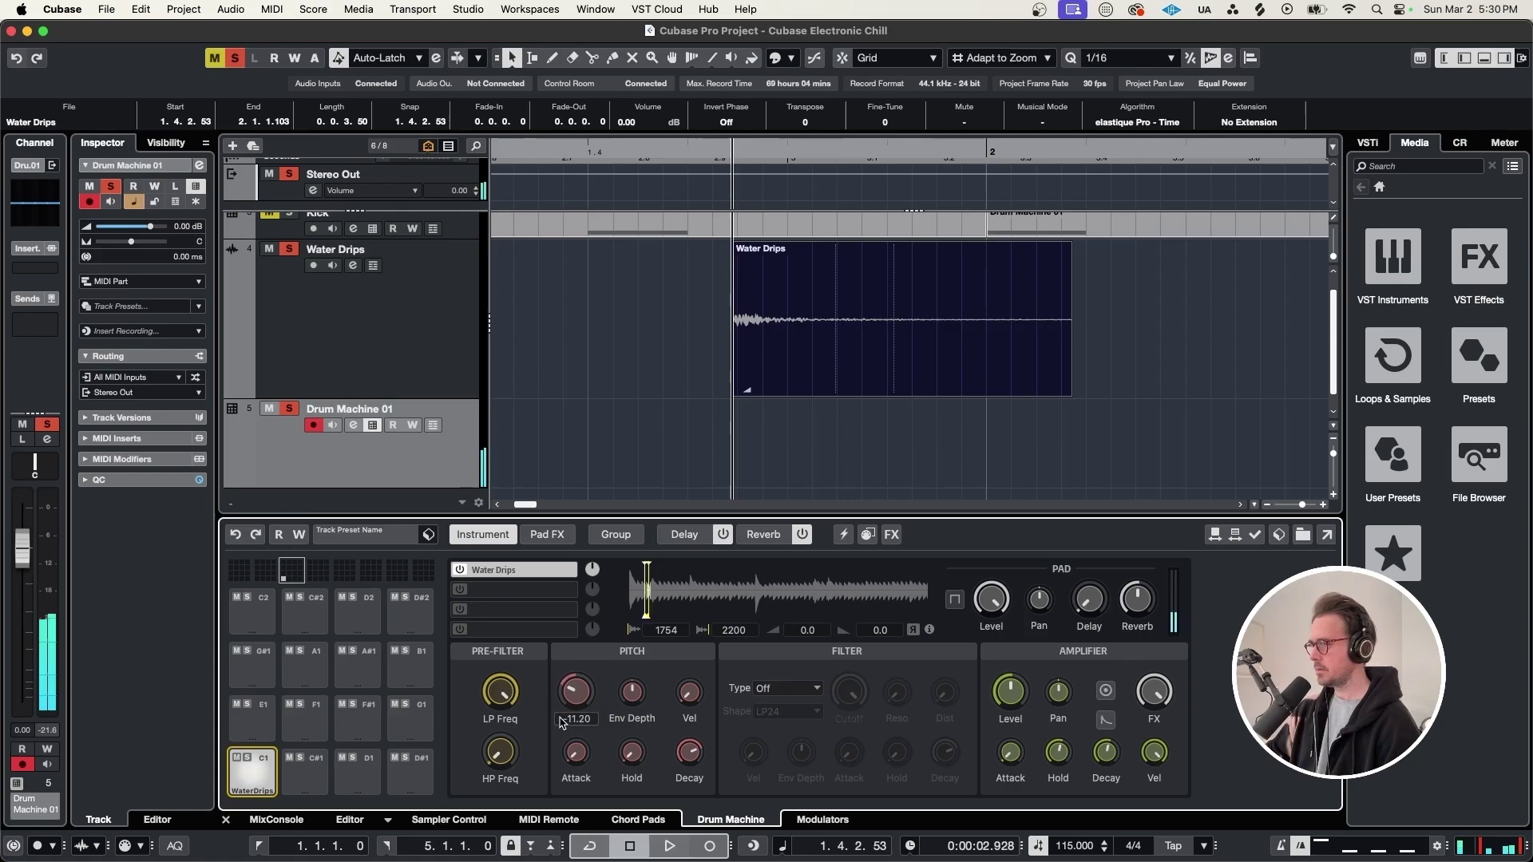
click(912, 630)
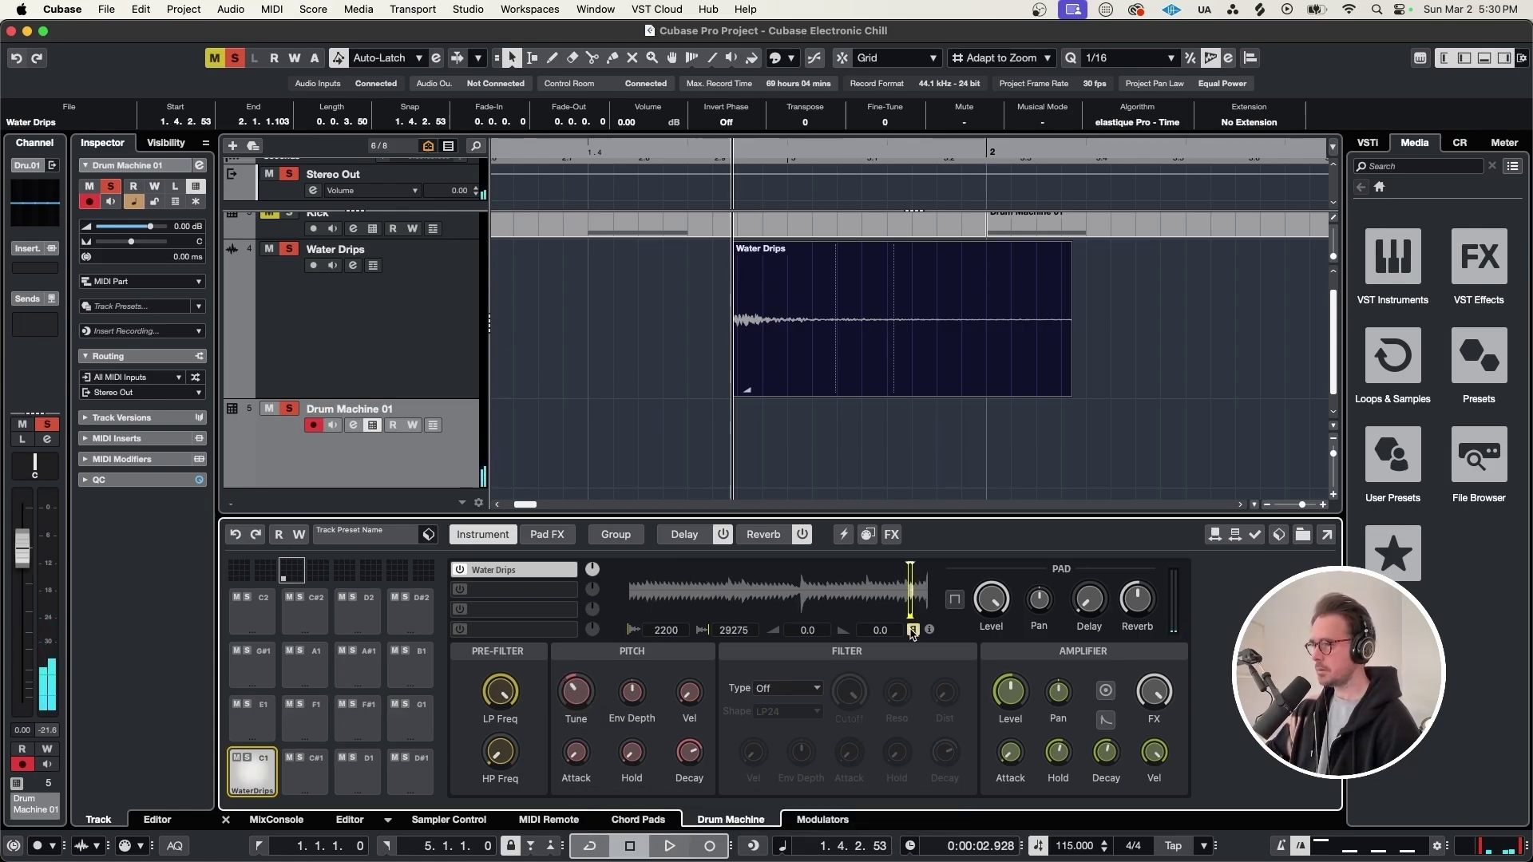
click(913, 630)
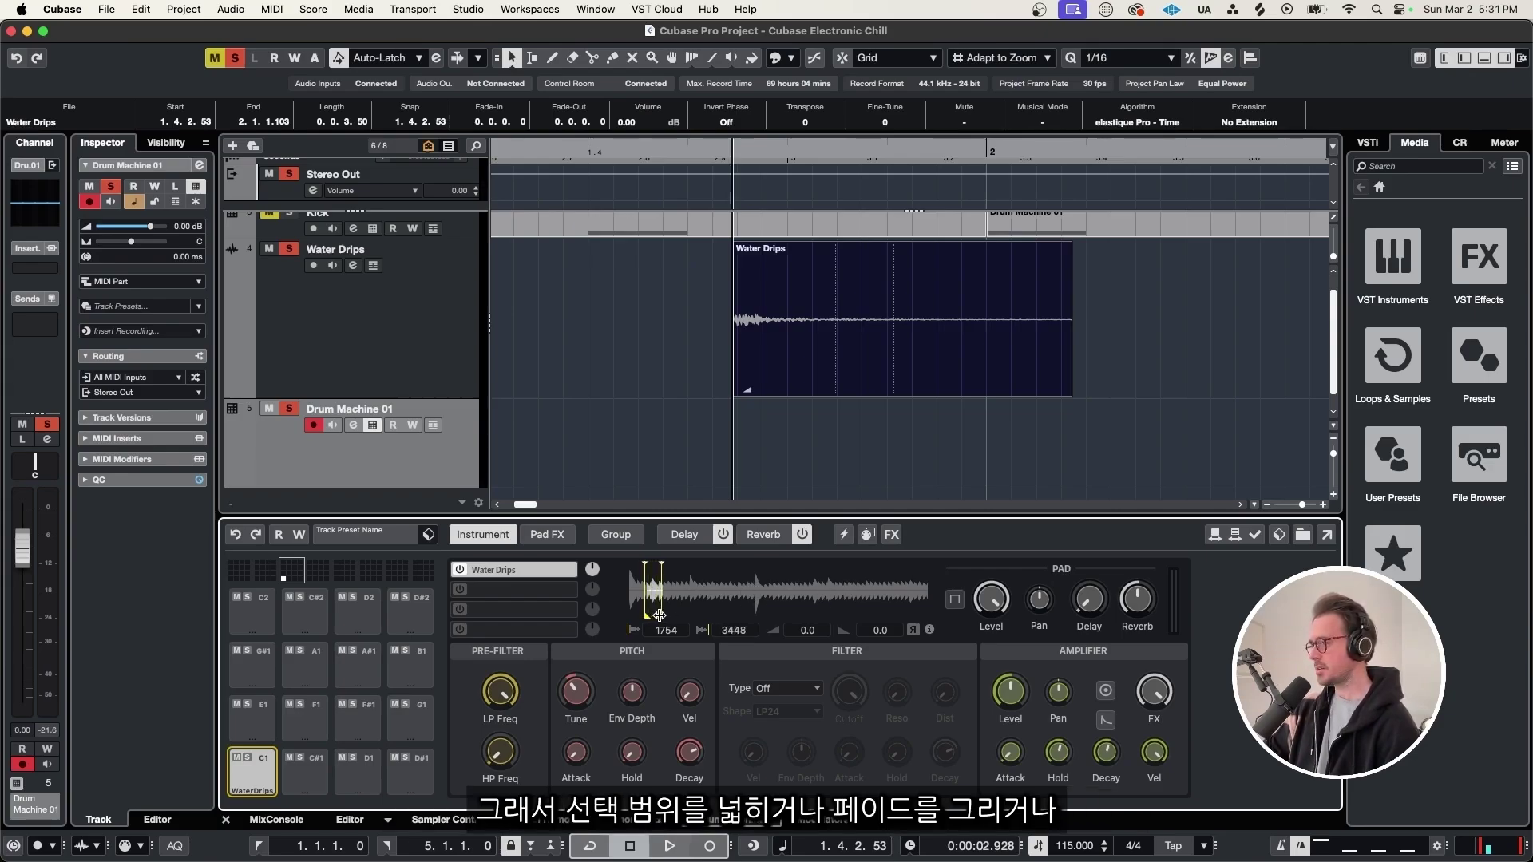
mouse_move(660, 615)
mouse_down()
mouse_move(655, 602)
mouse_move(766, 623)
mouse_move(768, 611)
mouse_up()
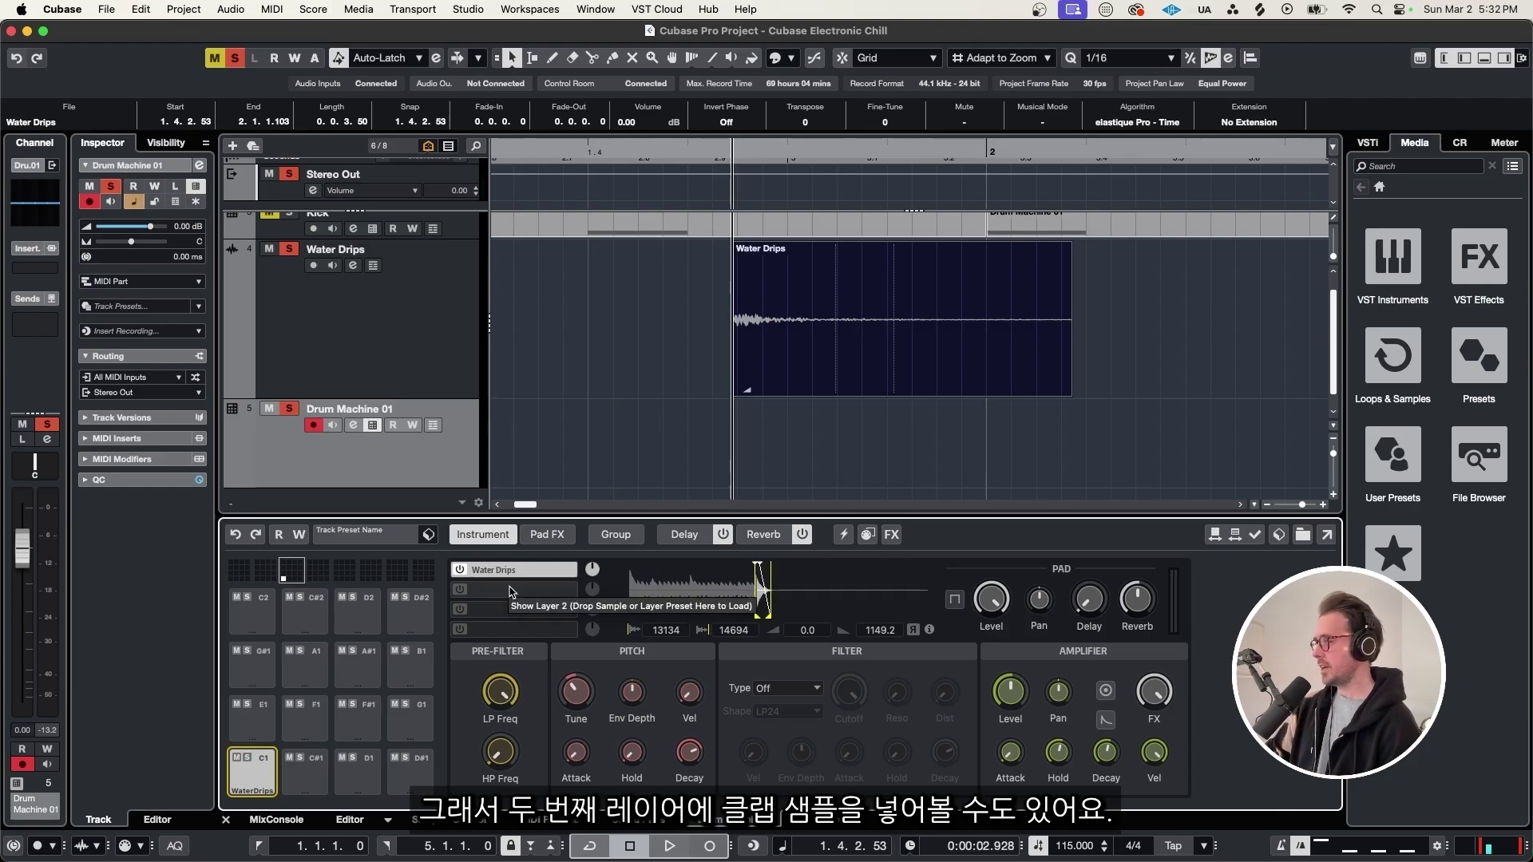
Load Clap 2 into the second layer of the Water Drips pad
click(512, 590)
click(843, 687)
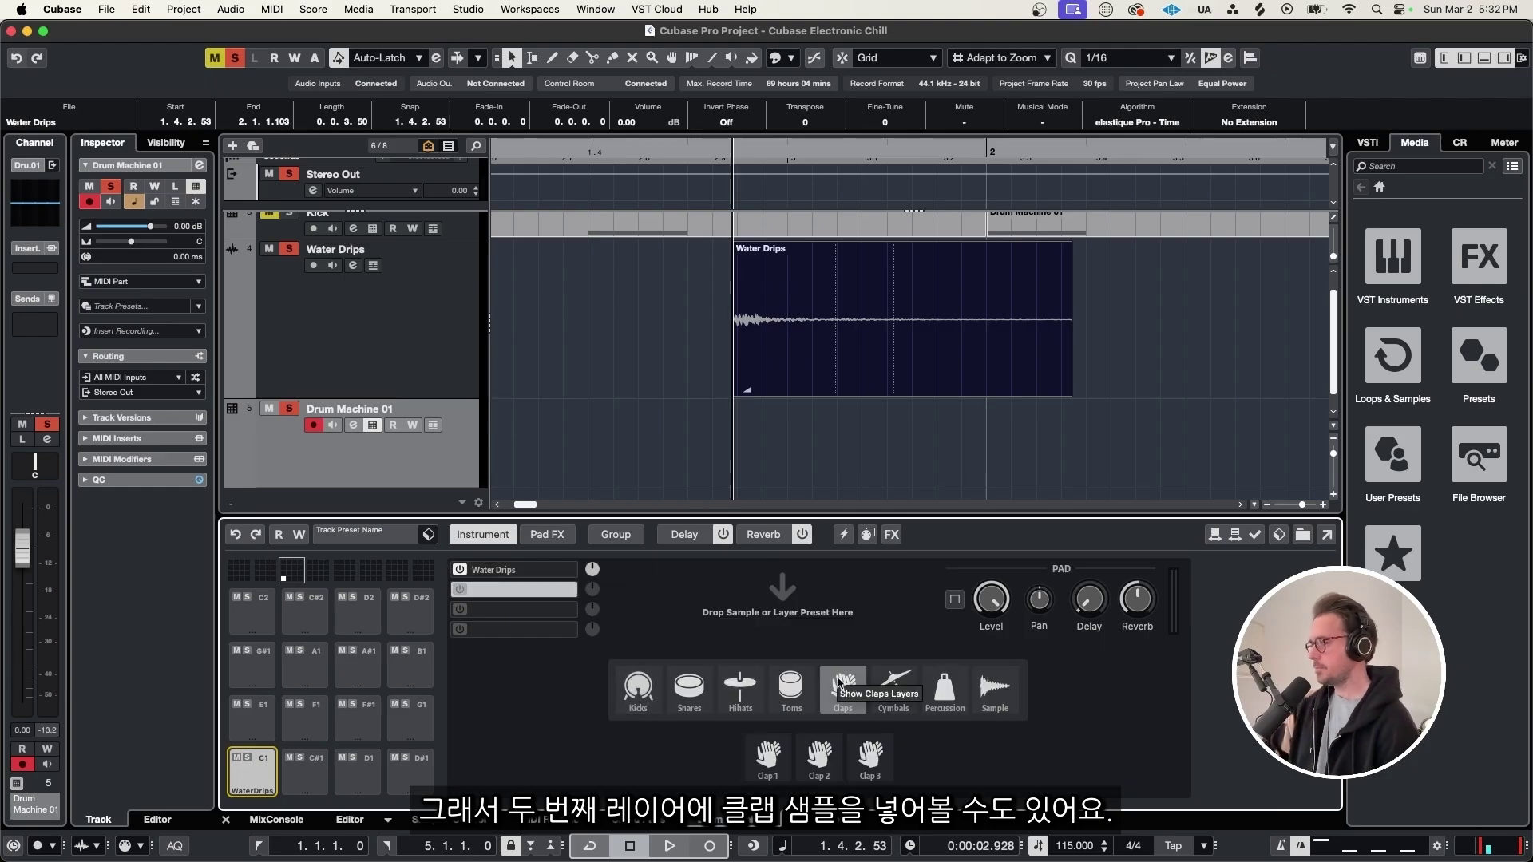
click(826, 759)
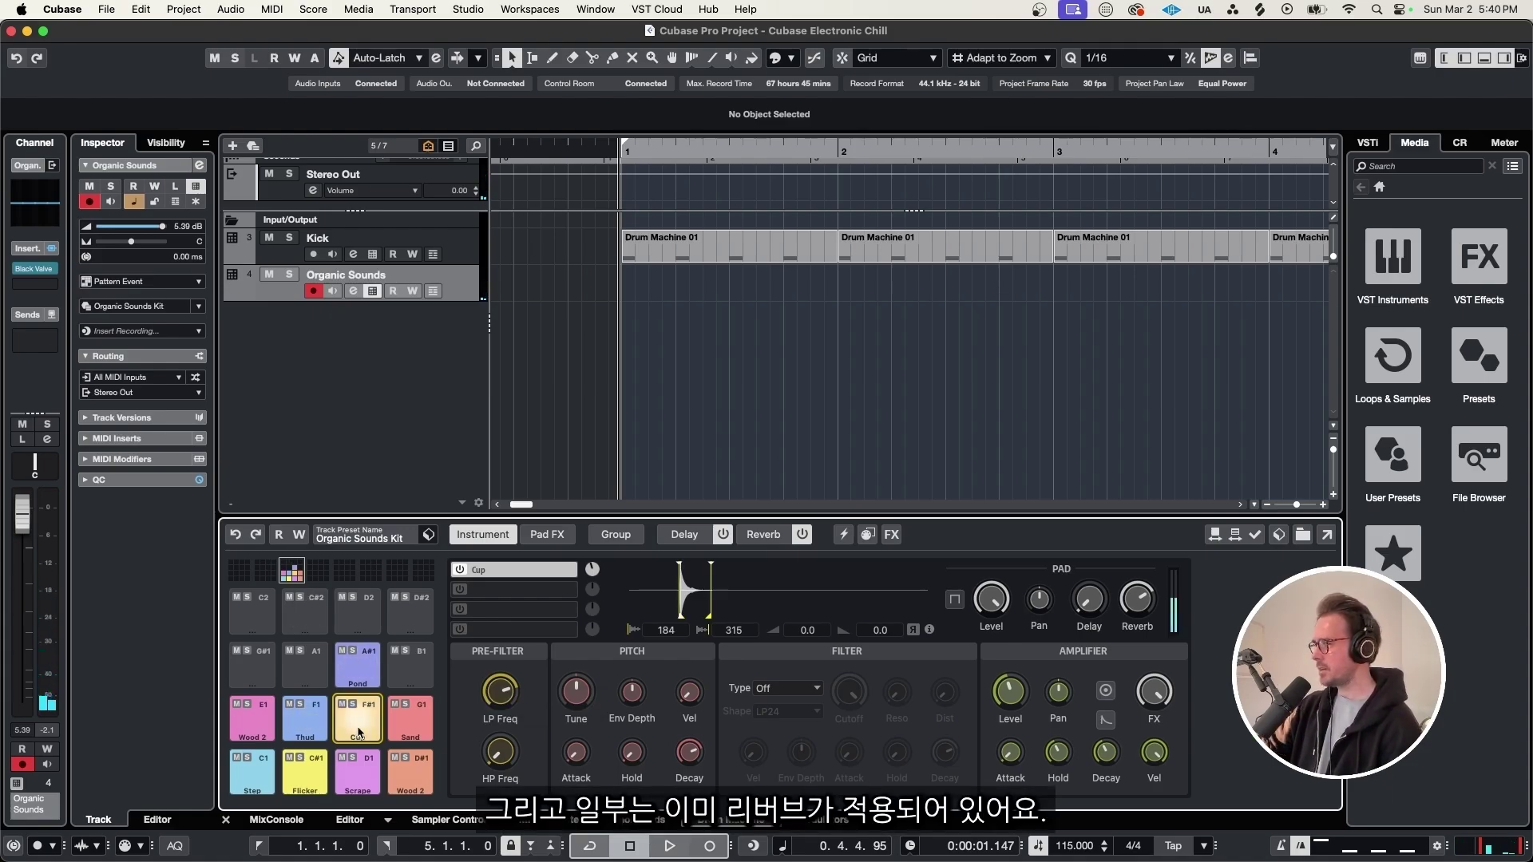
Open the Pattern Editor for the Organic Sounds track and enlarge its window to fill the screen
key(g)
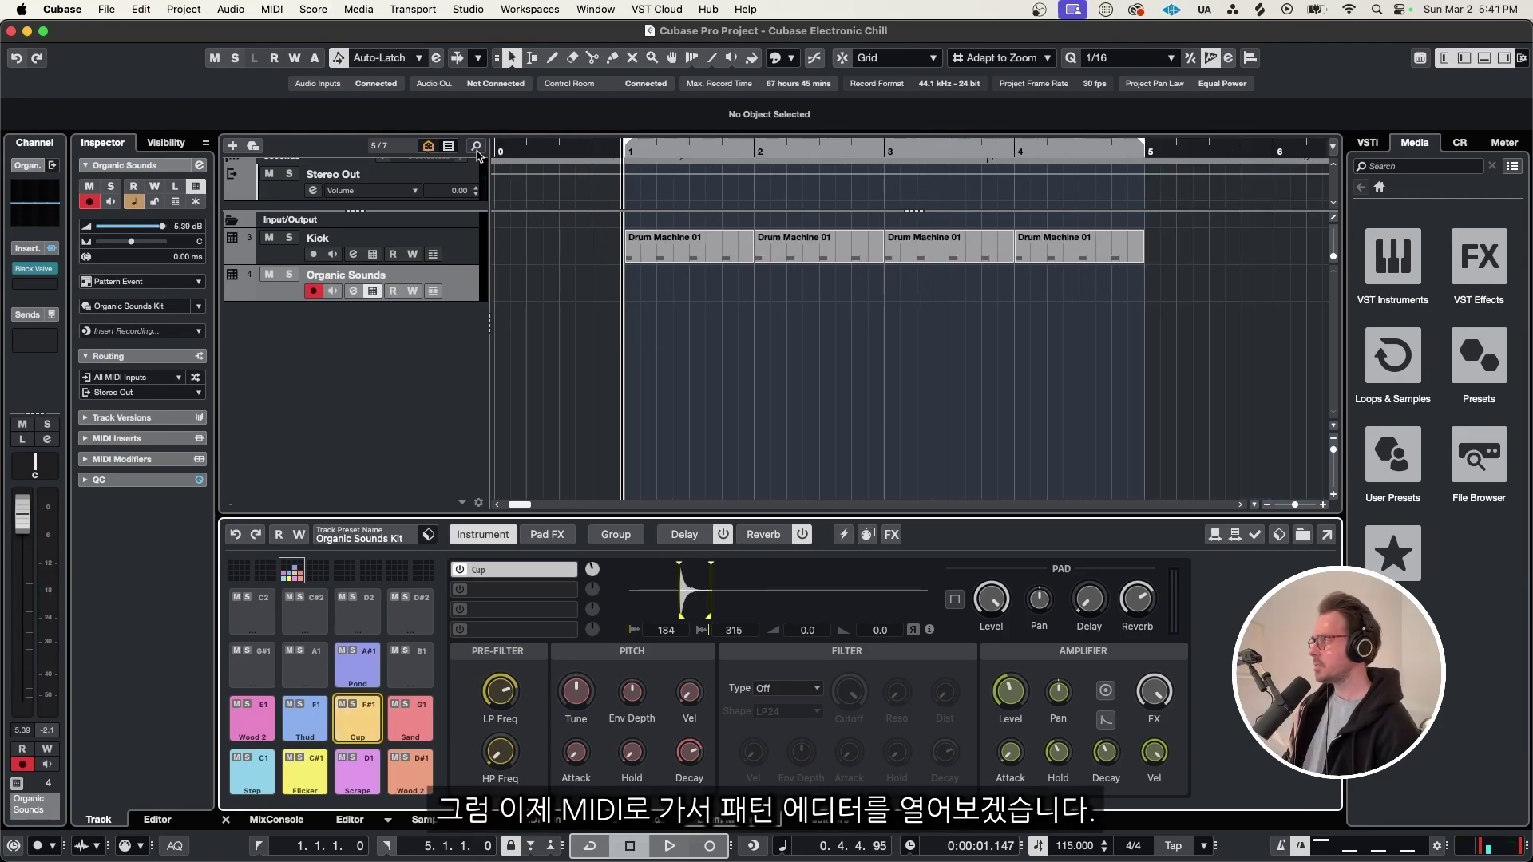
click(272, 10)
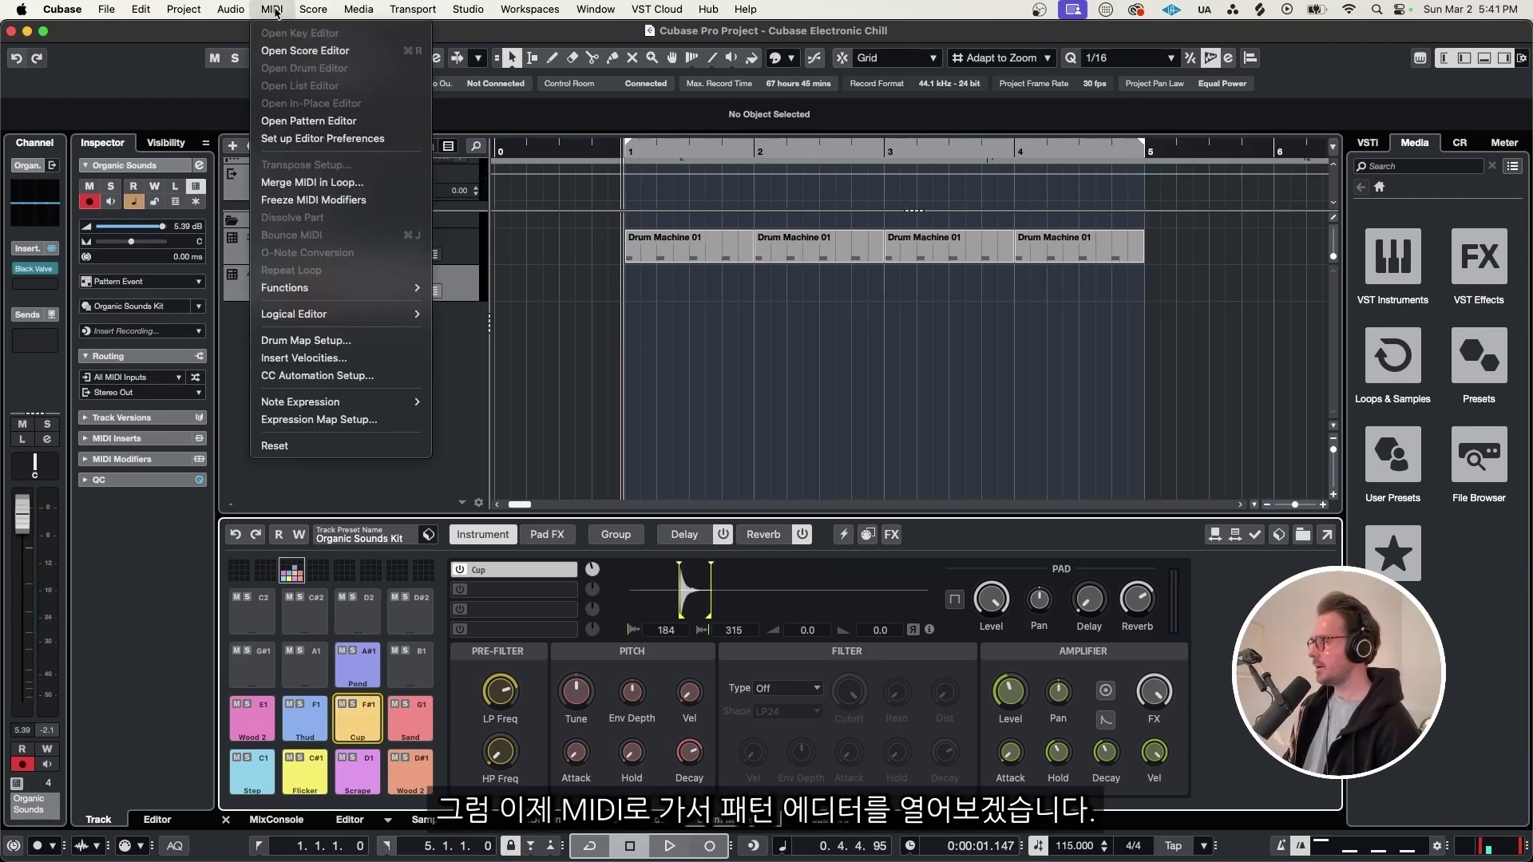
click(308, 120)
drag(1242, 769, 1523, 831)
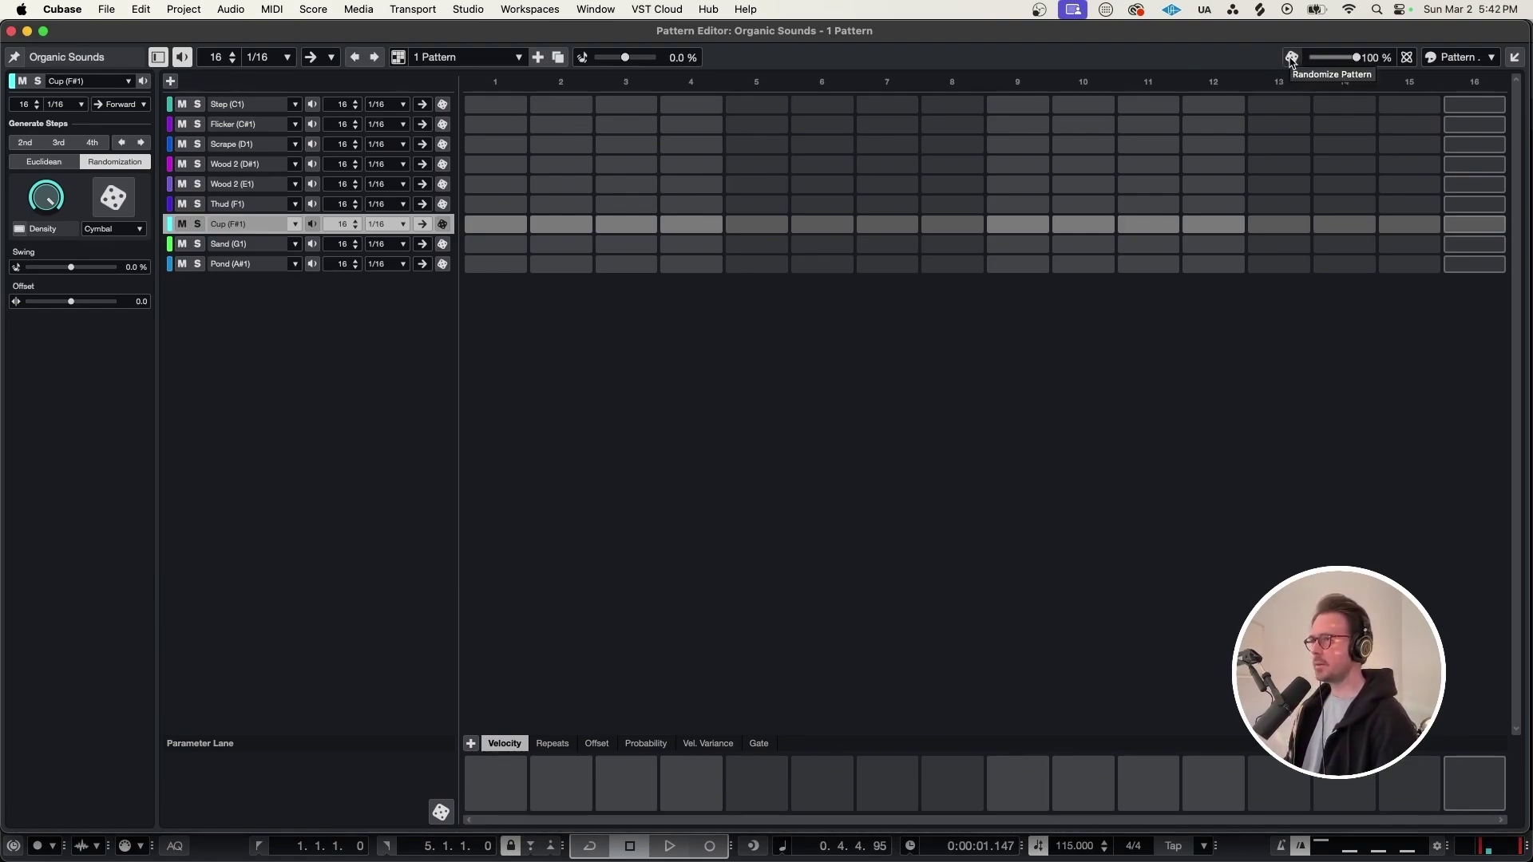
Randomize the whole Organic Sounds pattern several times, playing it back to audition the variations
click(1291, 57)
click(1291, 58)
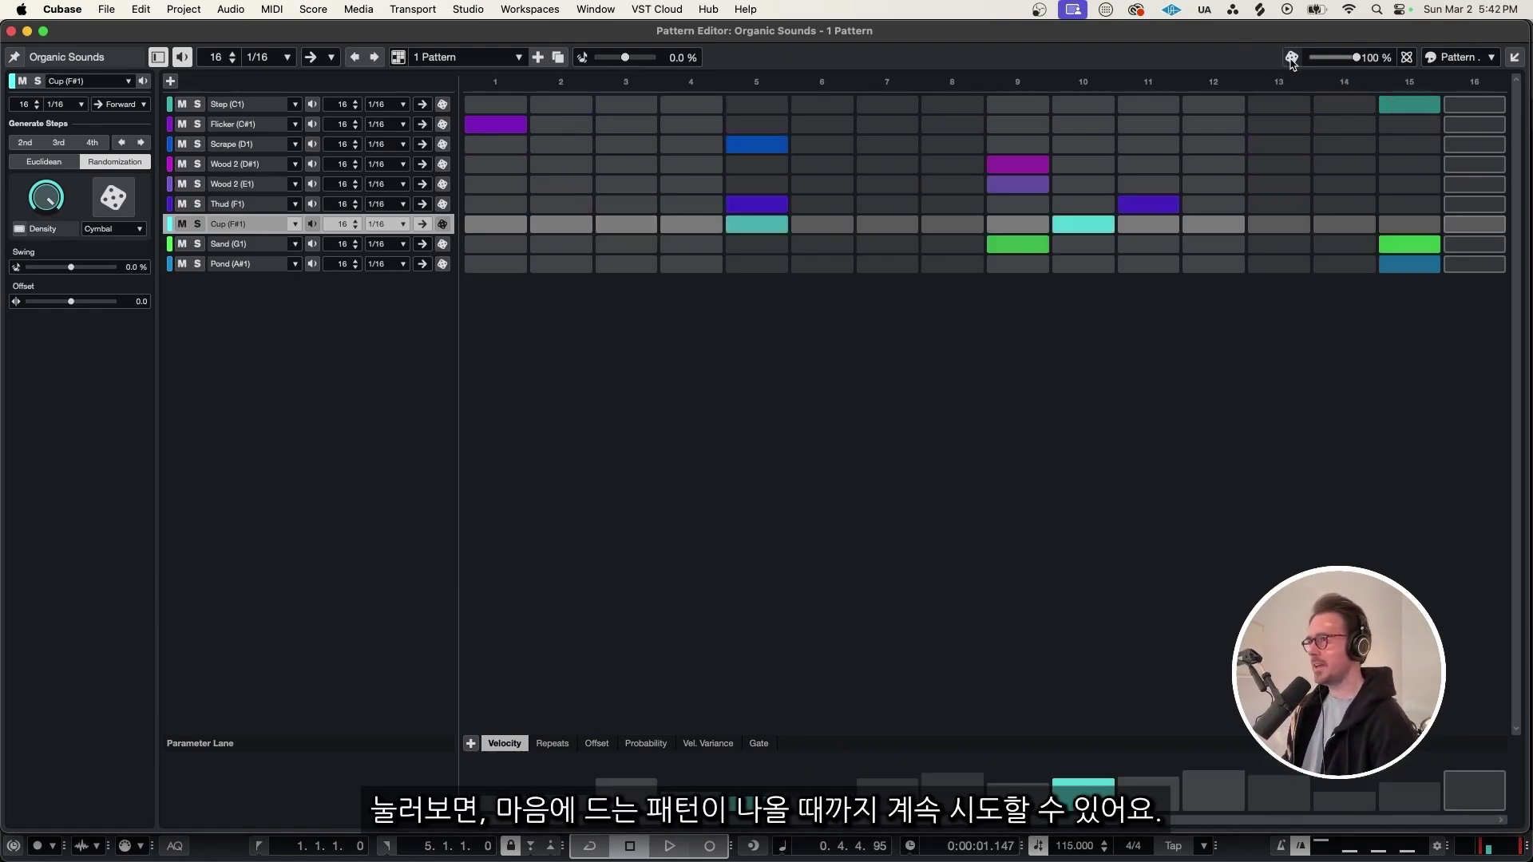
click(1291, 57)
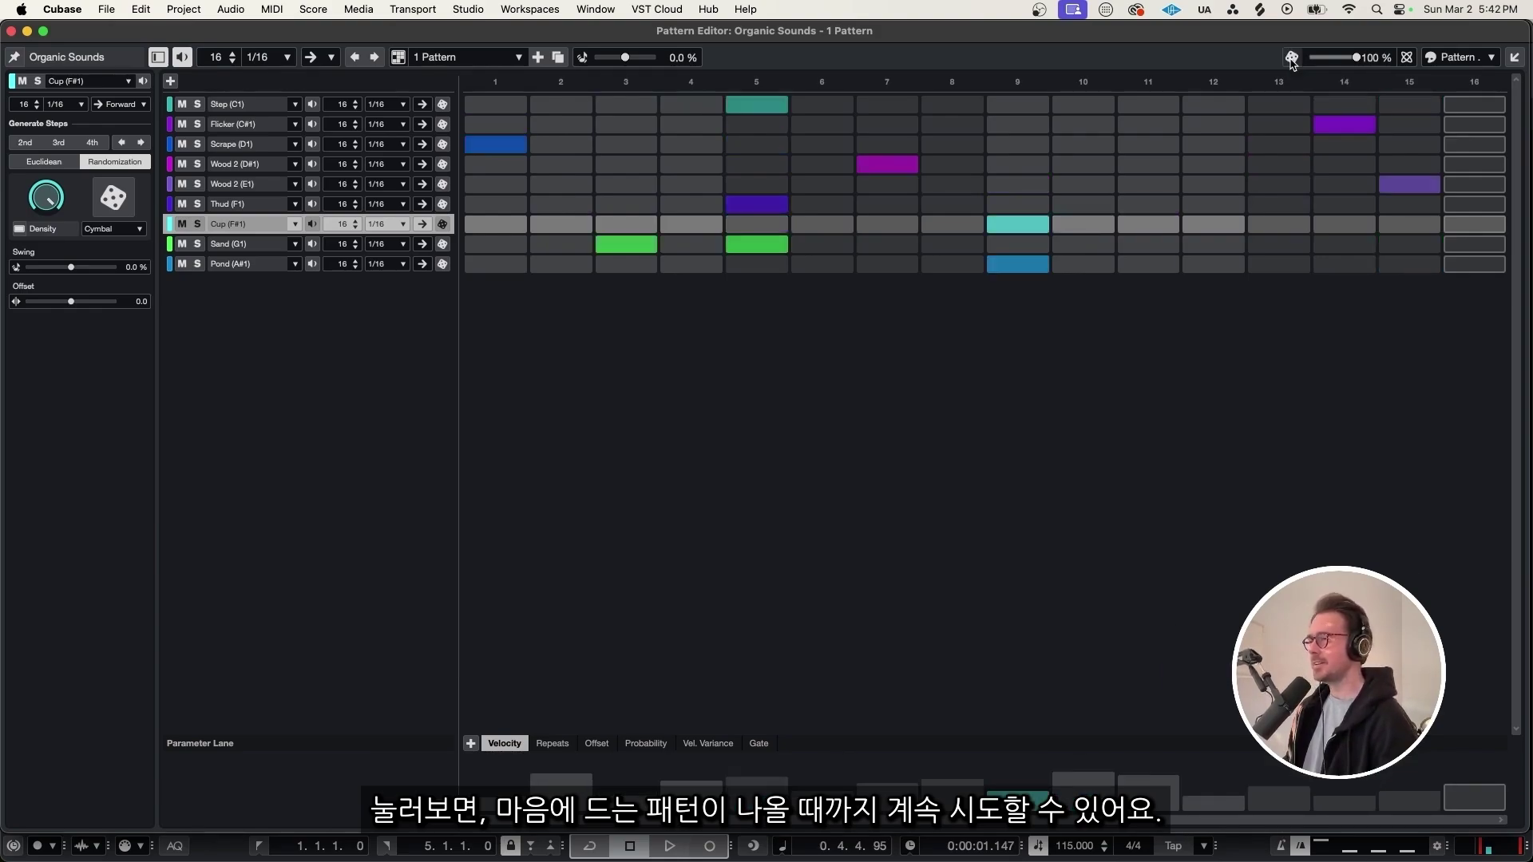
key(space)
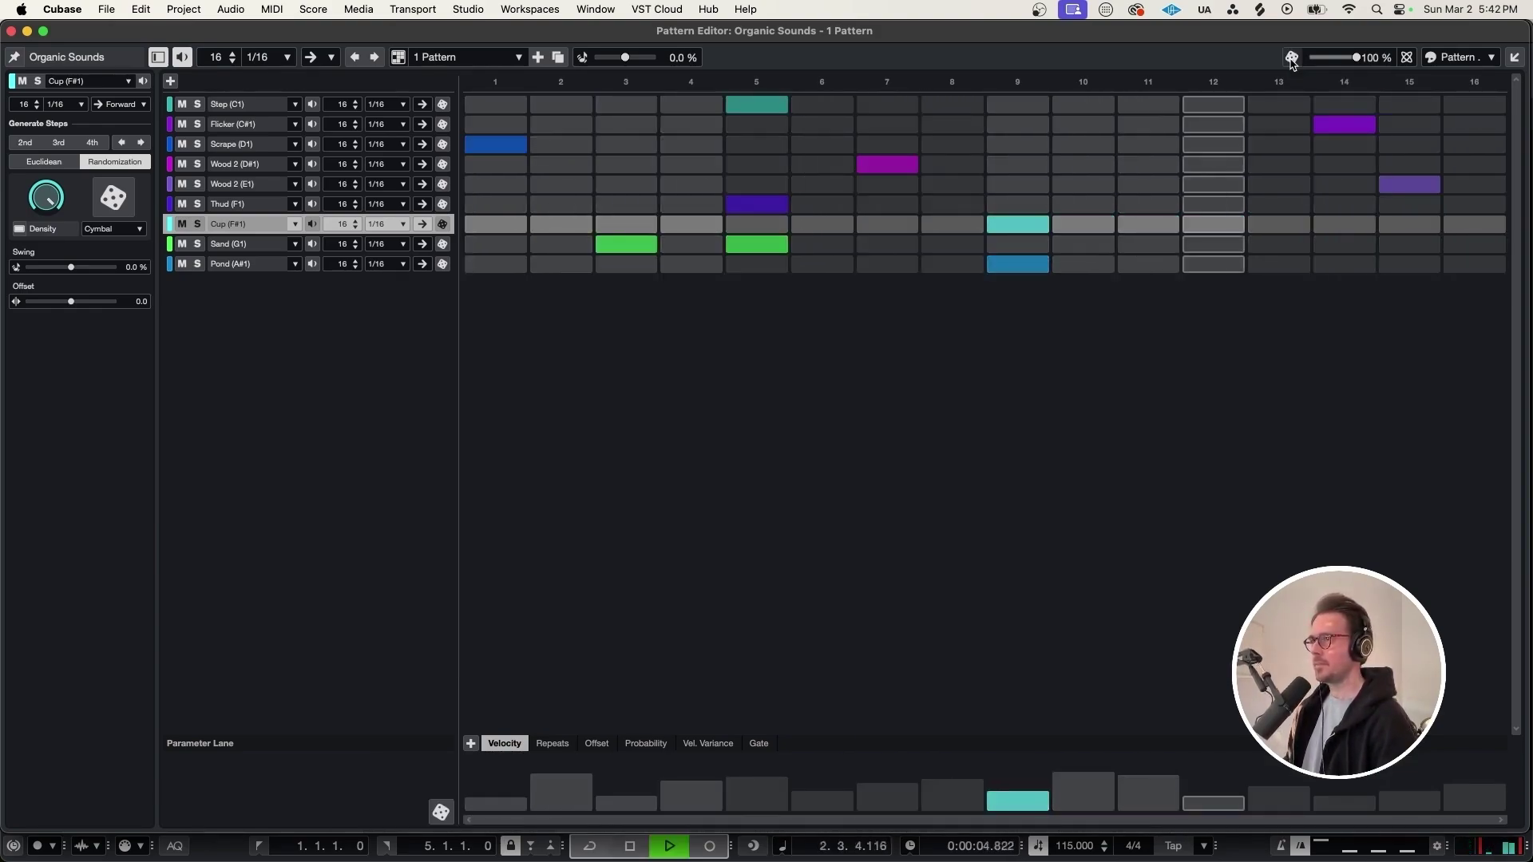
click(1291, 58)
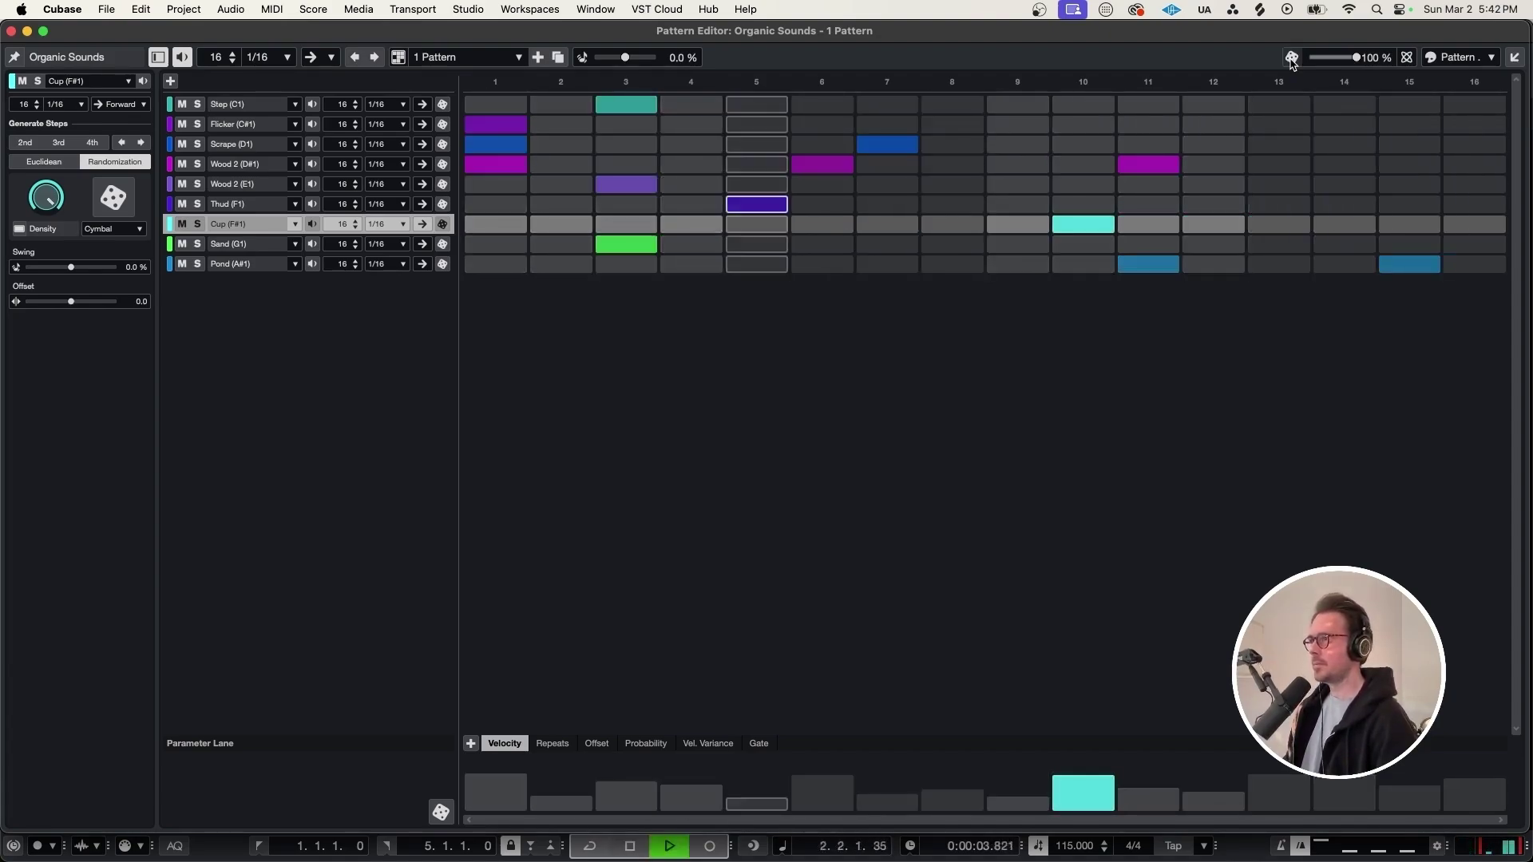
key(space)
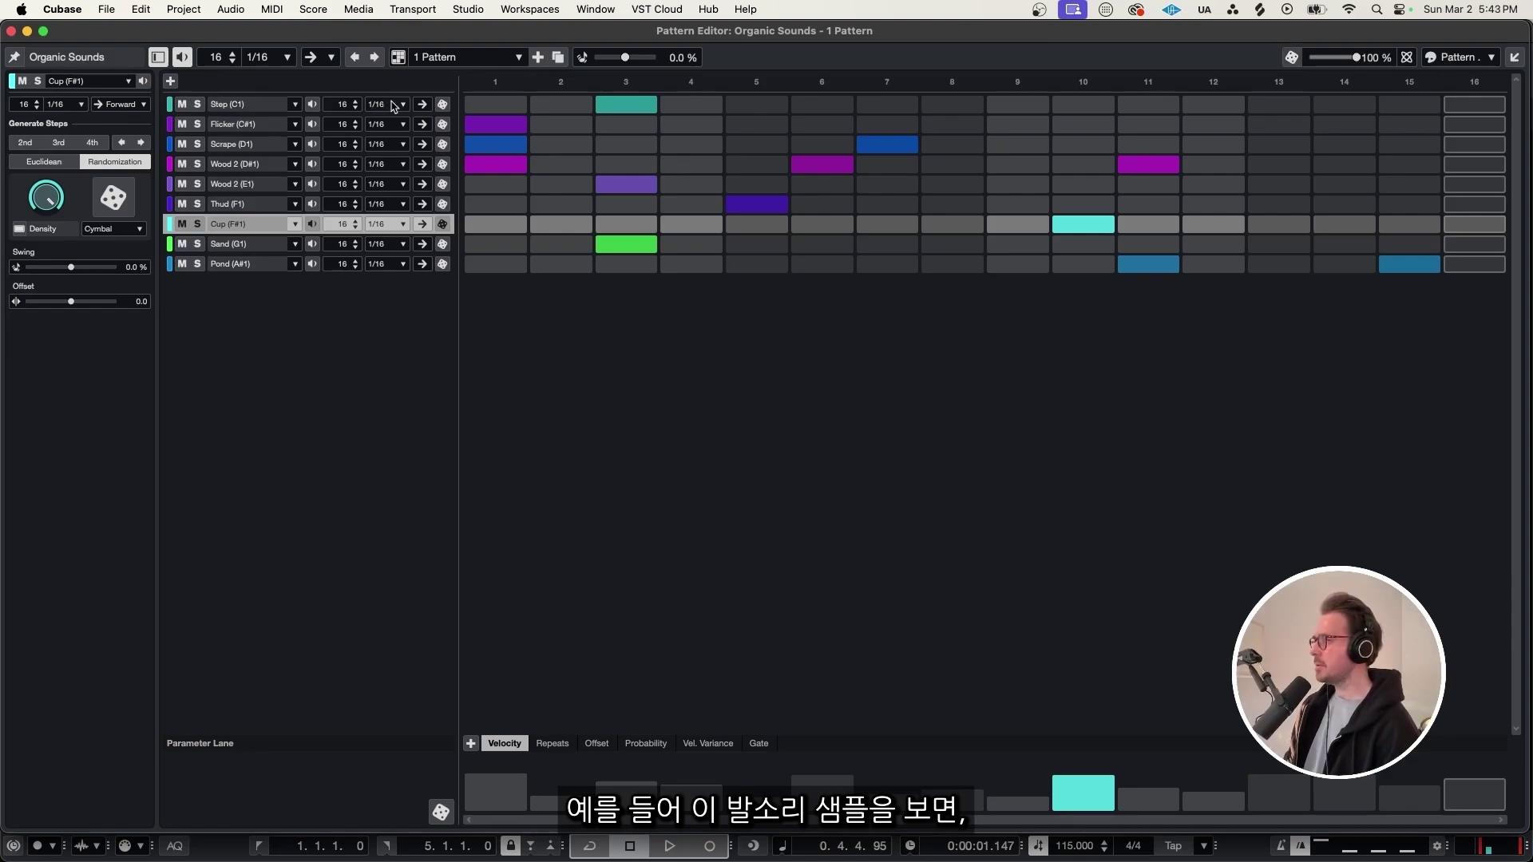
Remove the Step lane's hit on step 3, place hits on steps 1, 5, 9 and 13, and play the pattern back
click(321, 113)
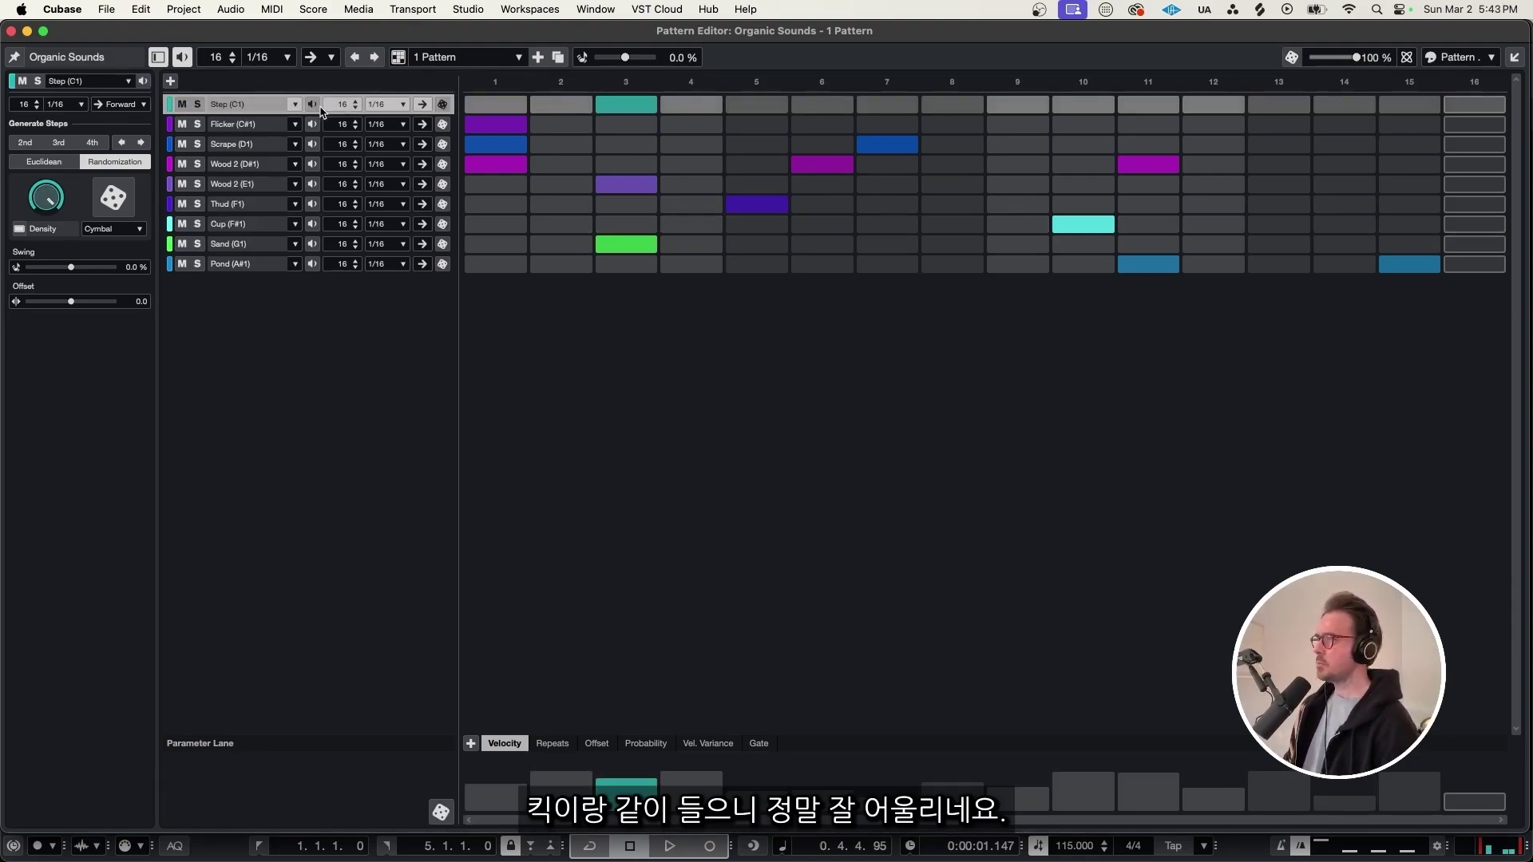
click(626, 104)
click(496, 105)
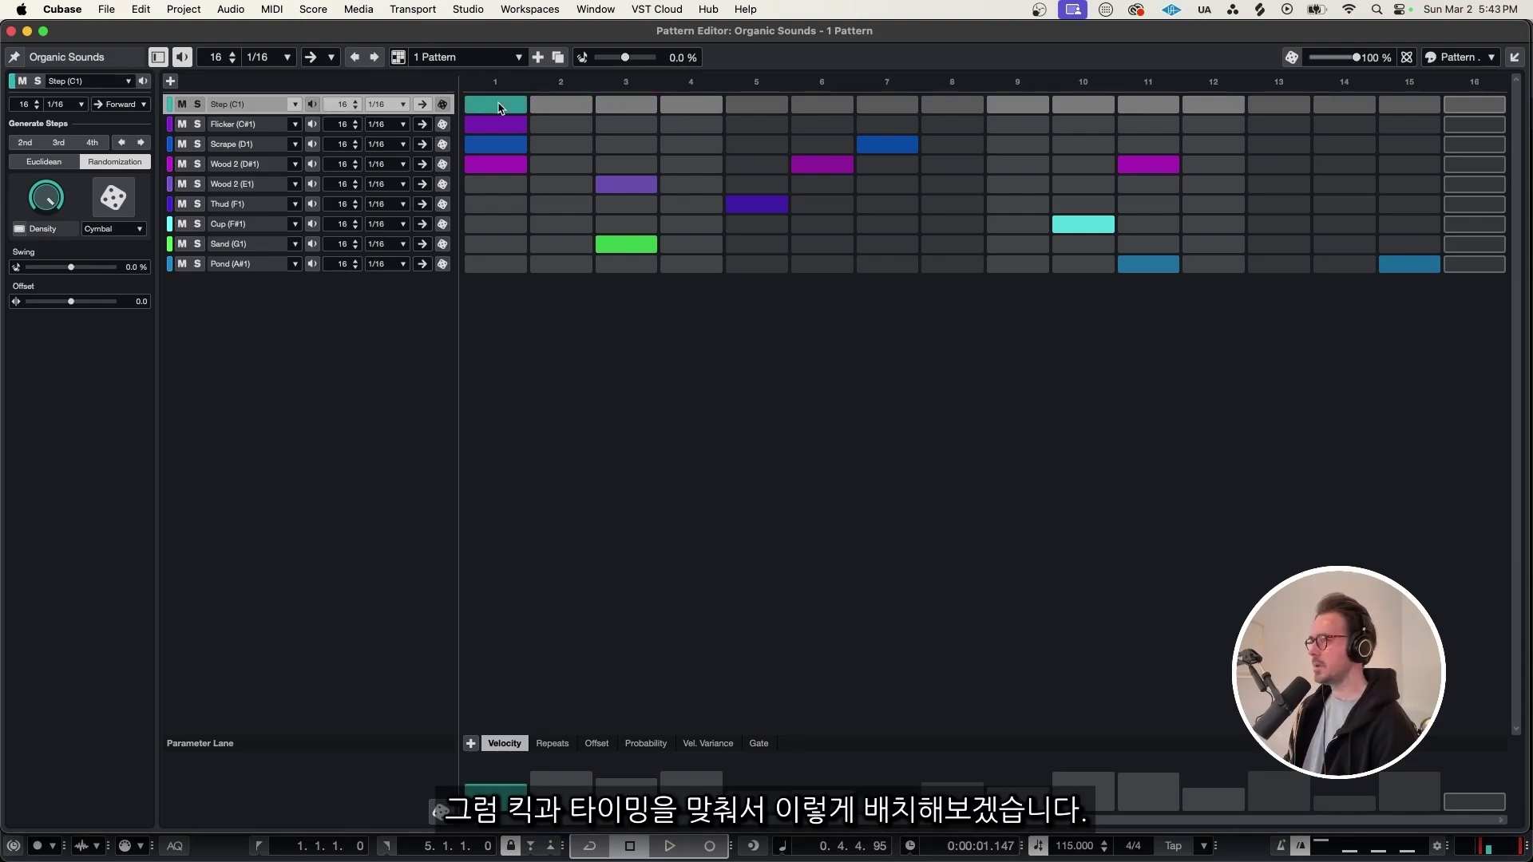
click(762, 109)
click(1005, 110)
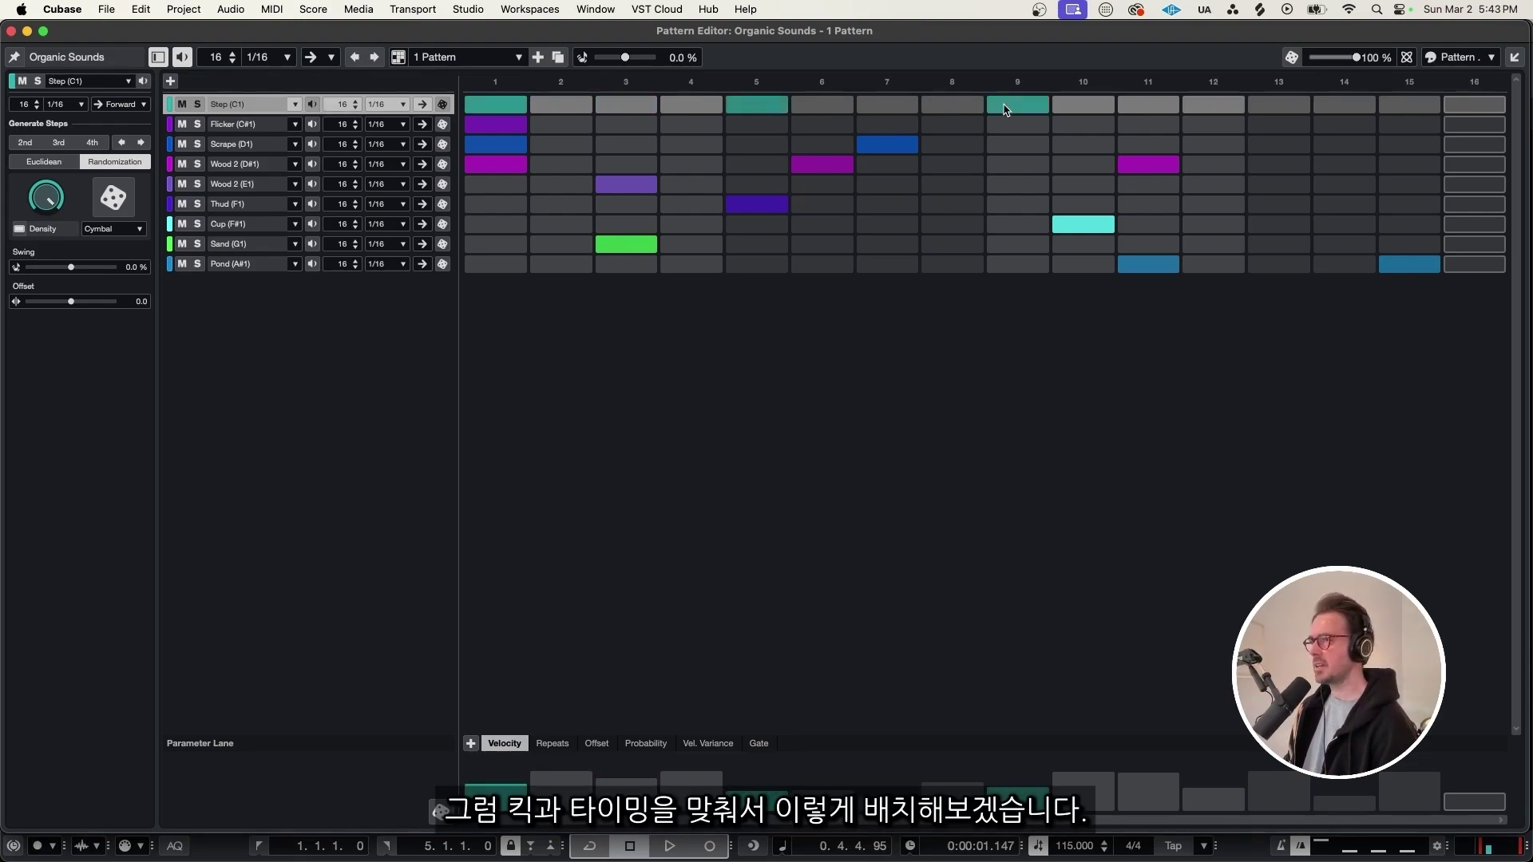
click(1279, 106)
key(space)
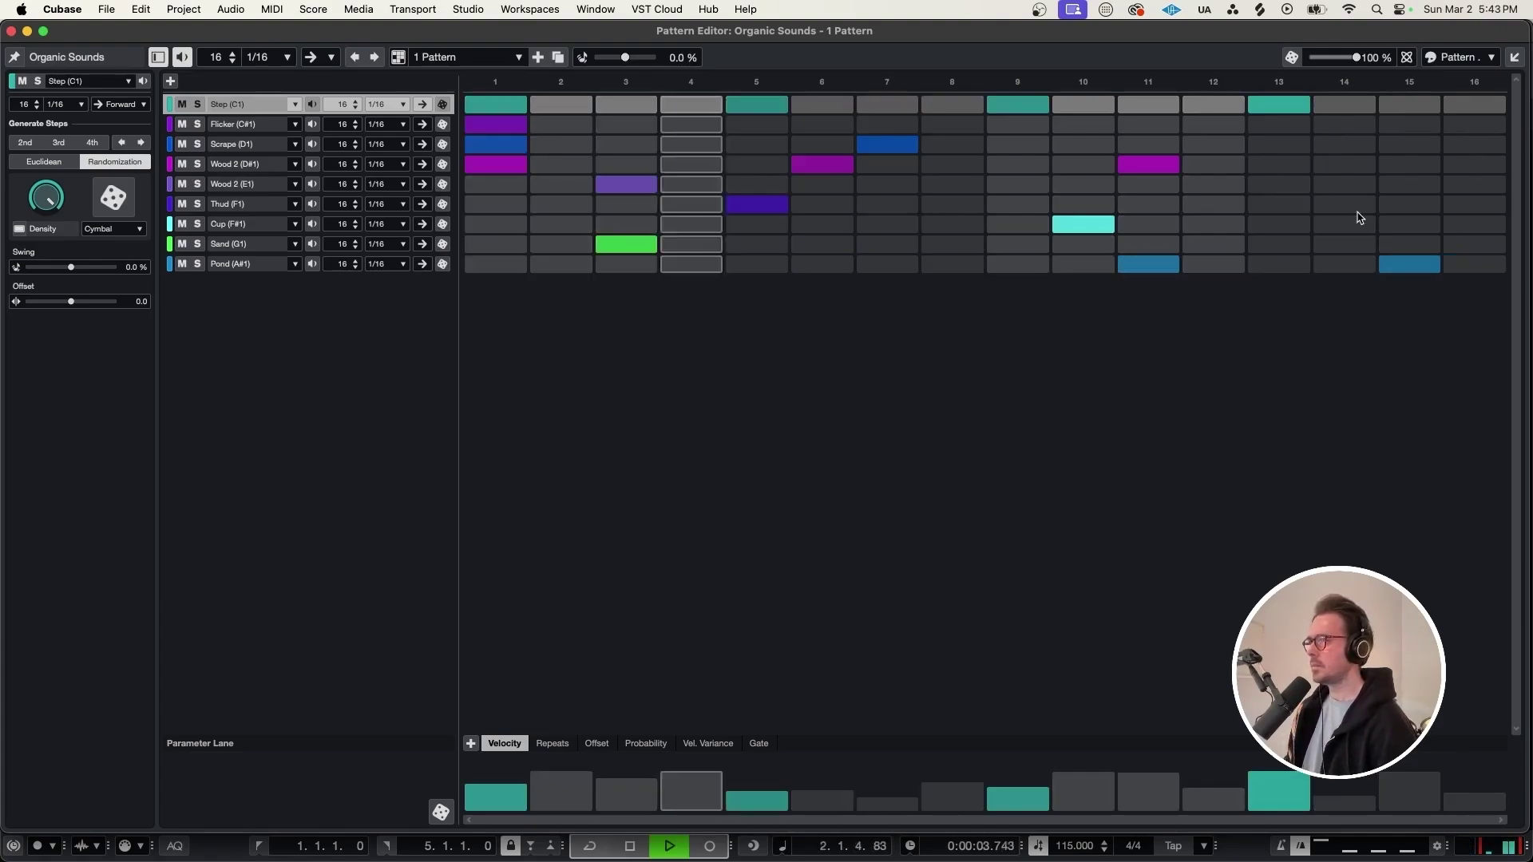
key(space)
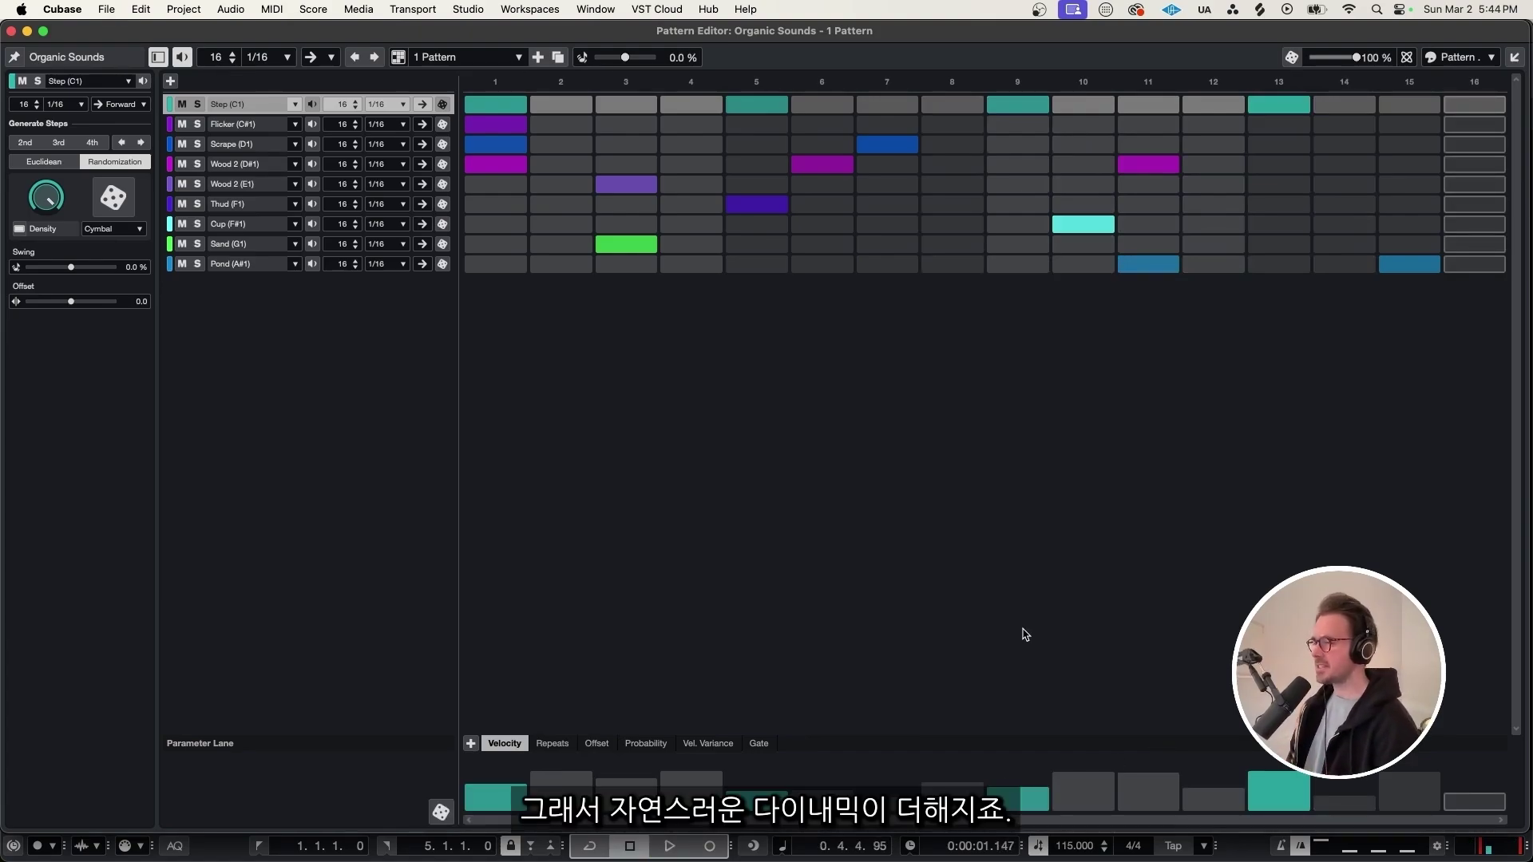
Move the Flicker hit to step 3, lower its velocity, and audition the pattern
click(501, 128)
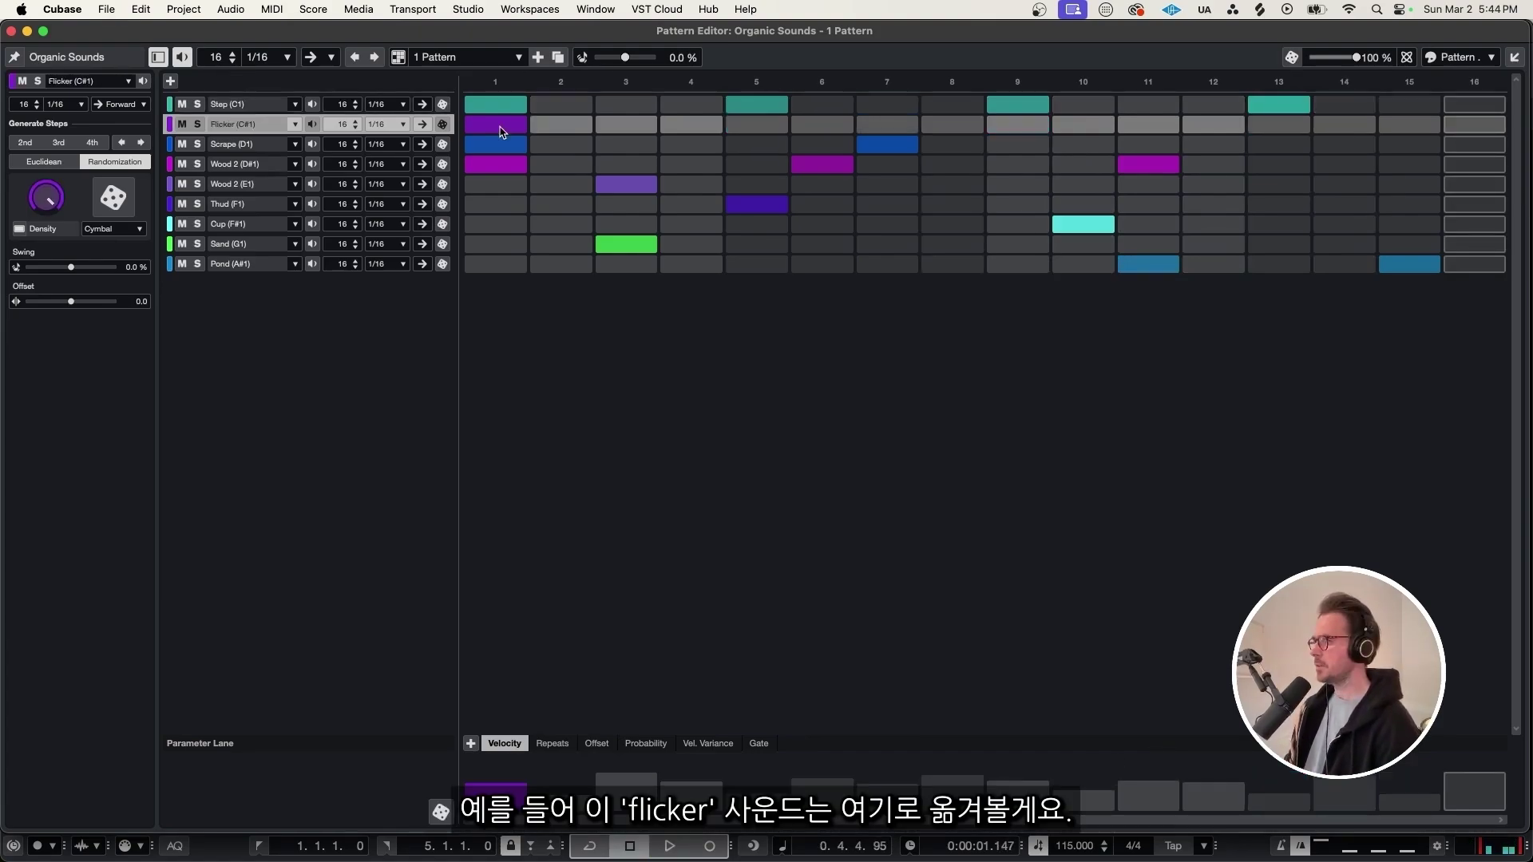
click(503, 130)
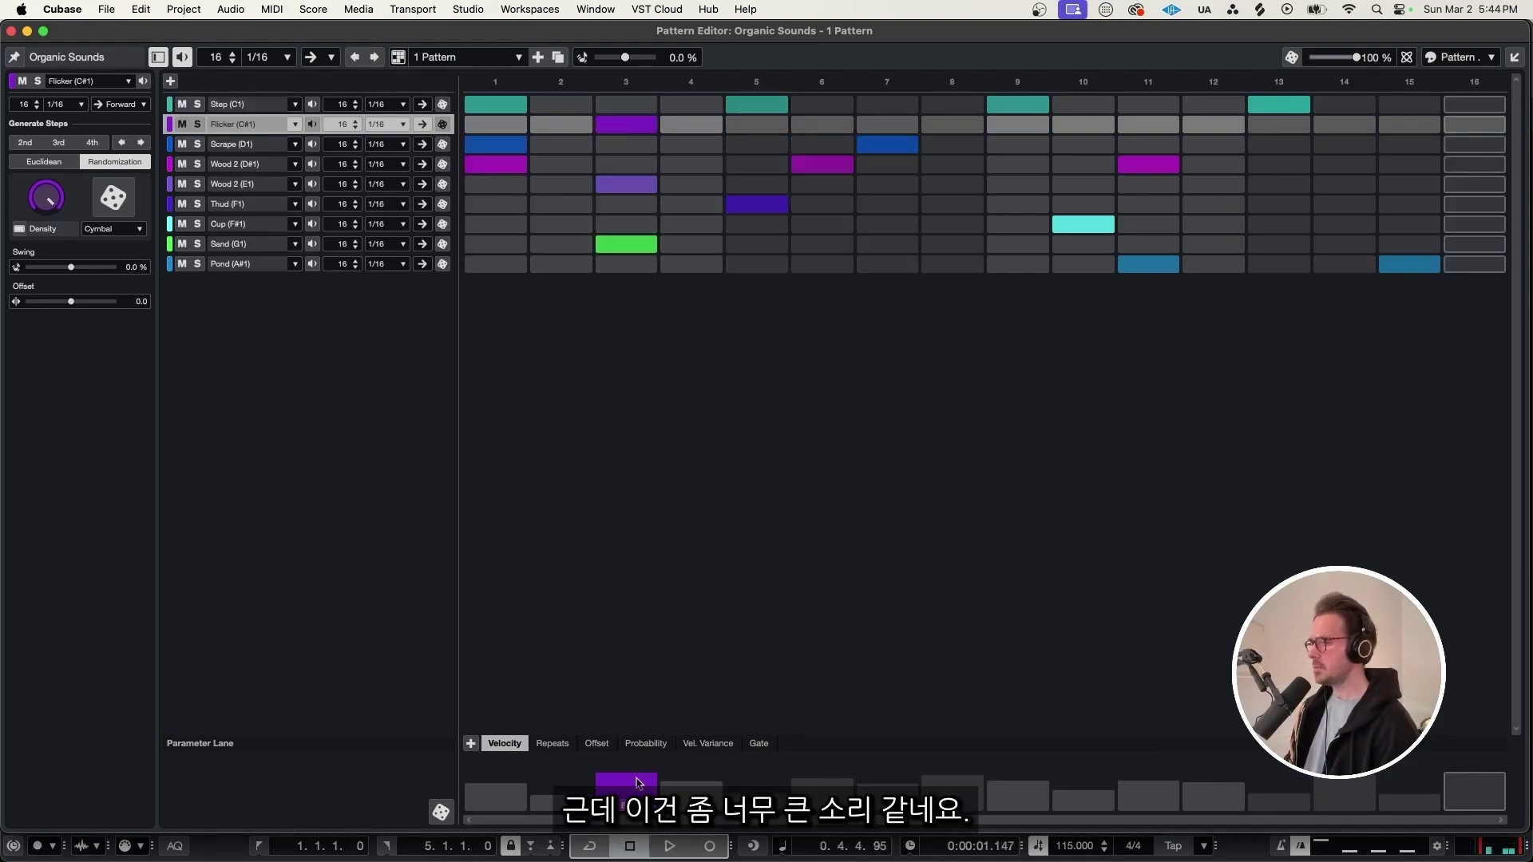
drag(638, 783, 639, 789)
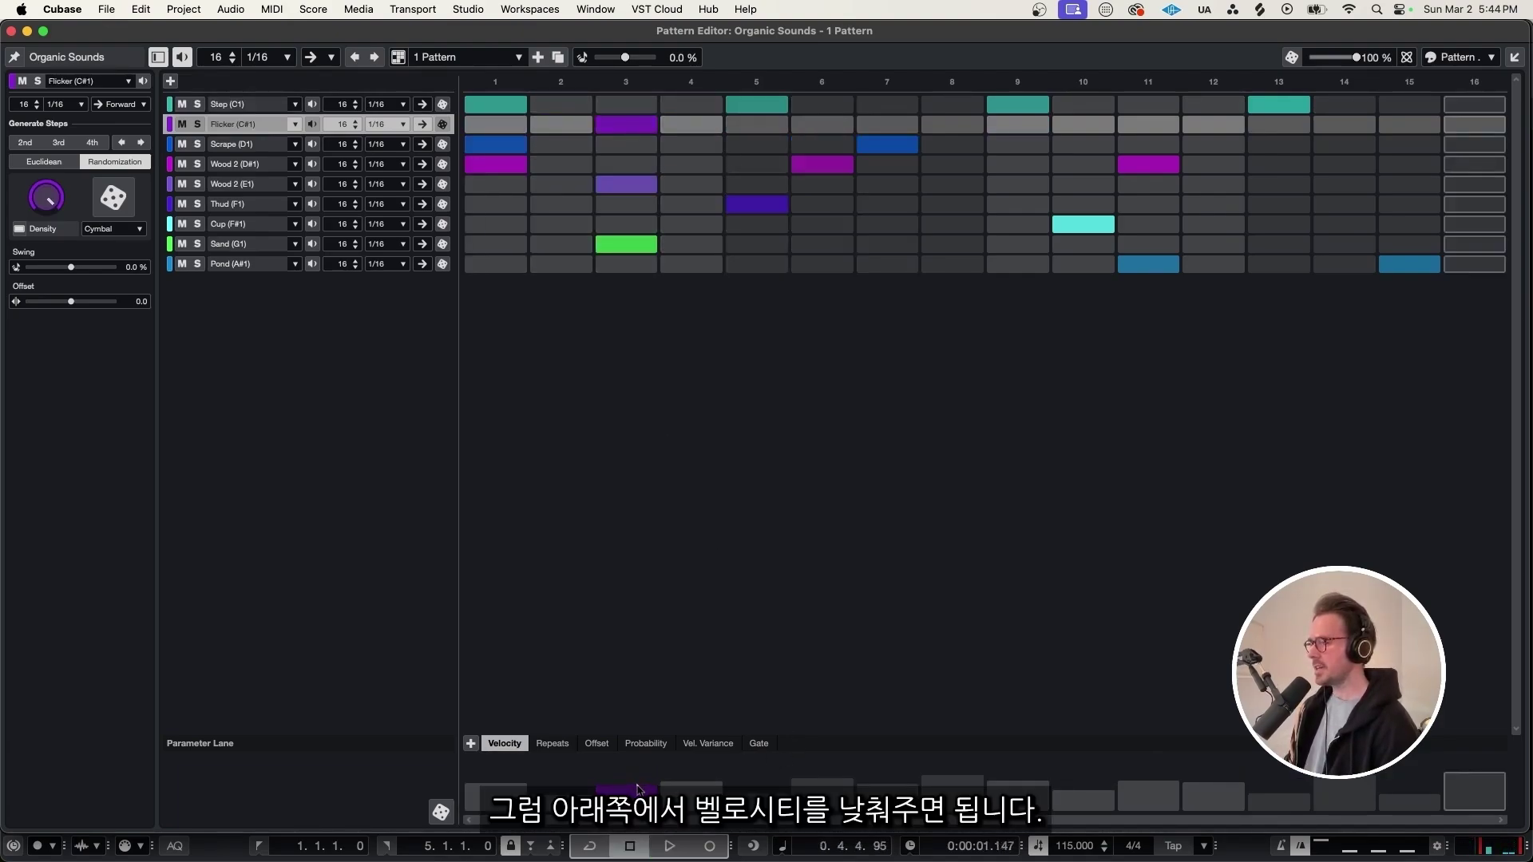
key(space)
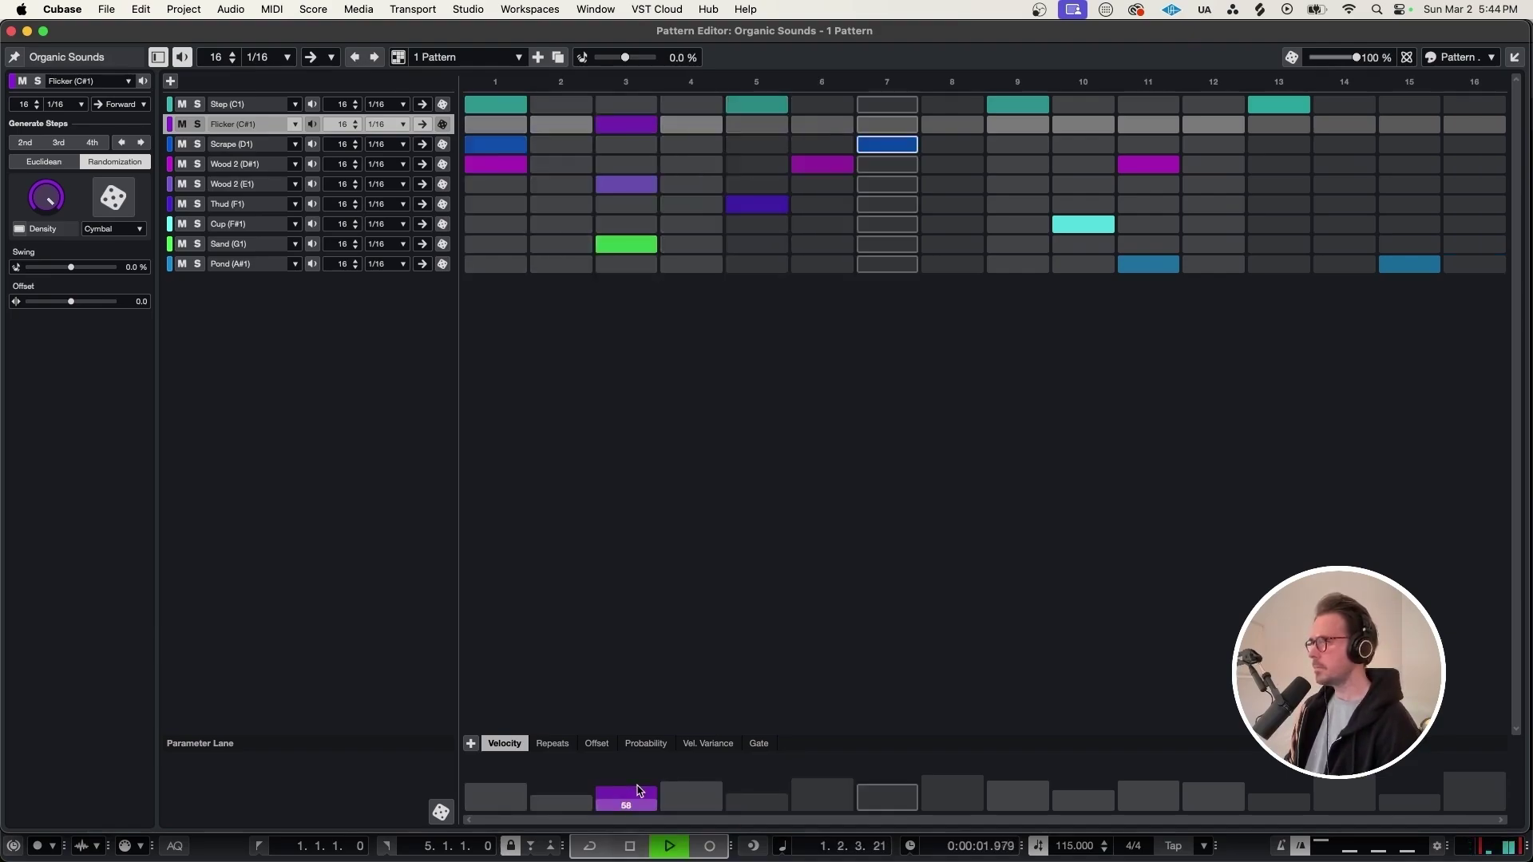
key(space)
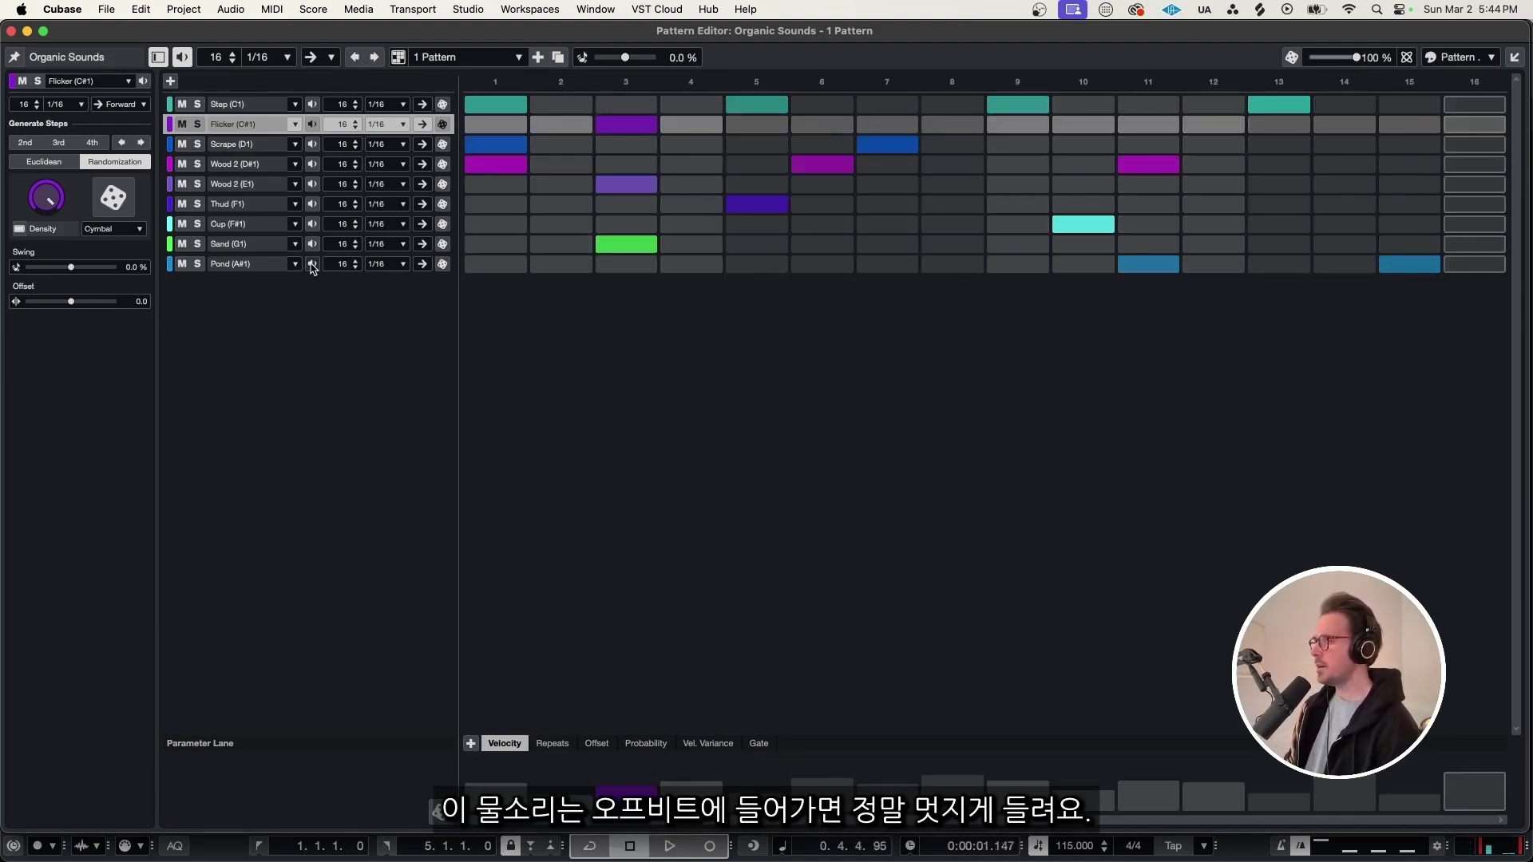
Audition the Pond sound, add Pond hits on steps 3 and 7, and play the pattern back
click(311, 266)
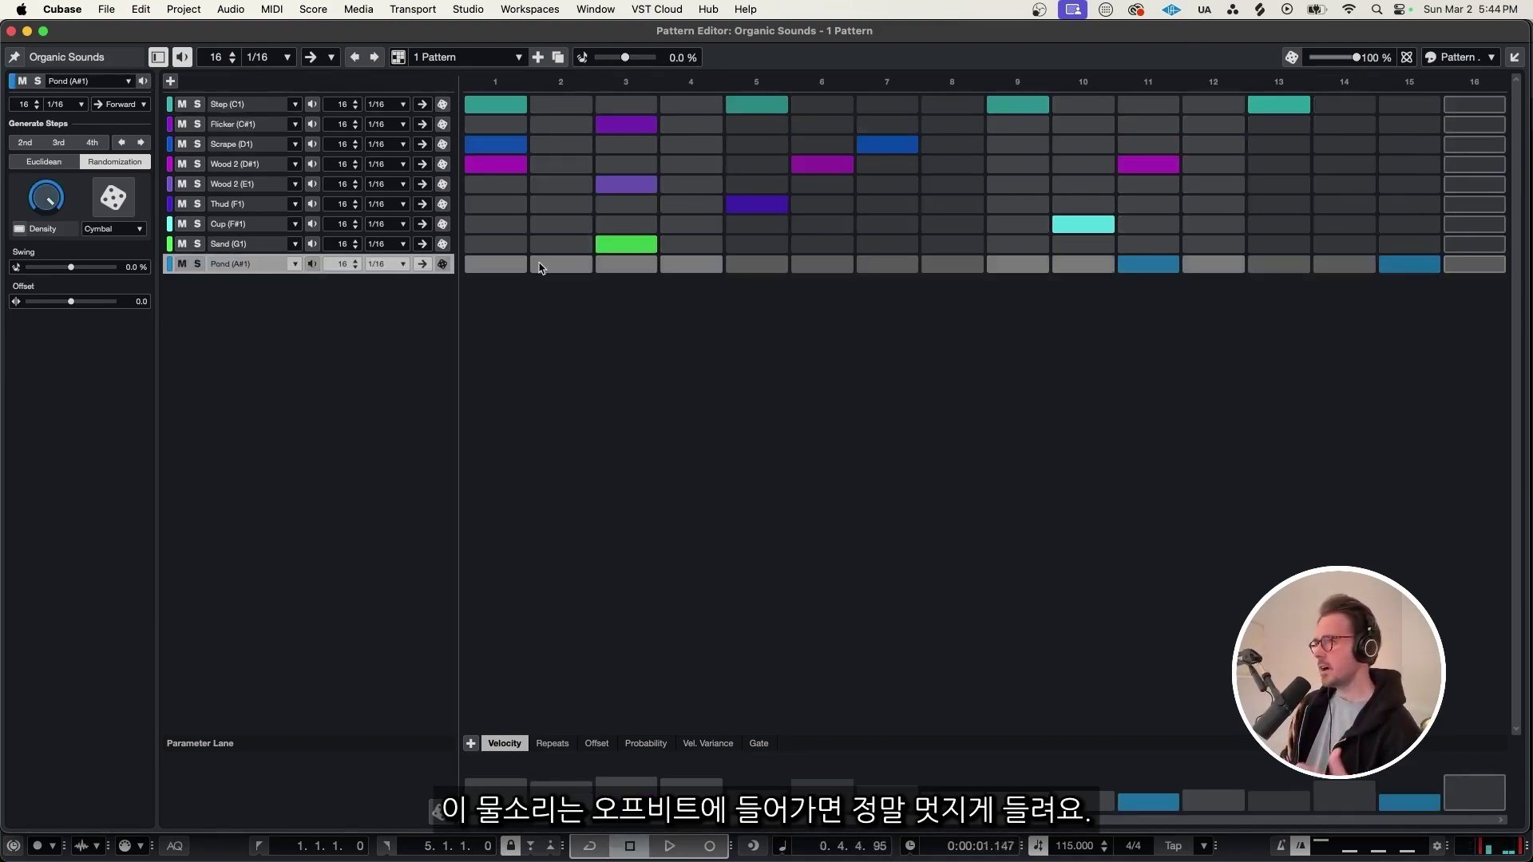
click(626, 270)
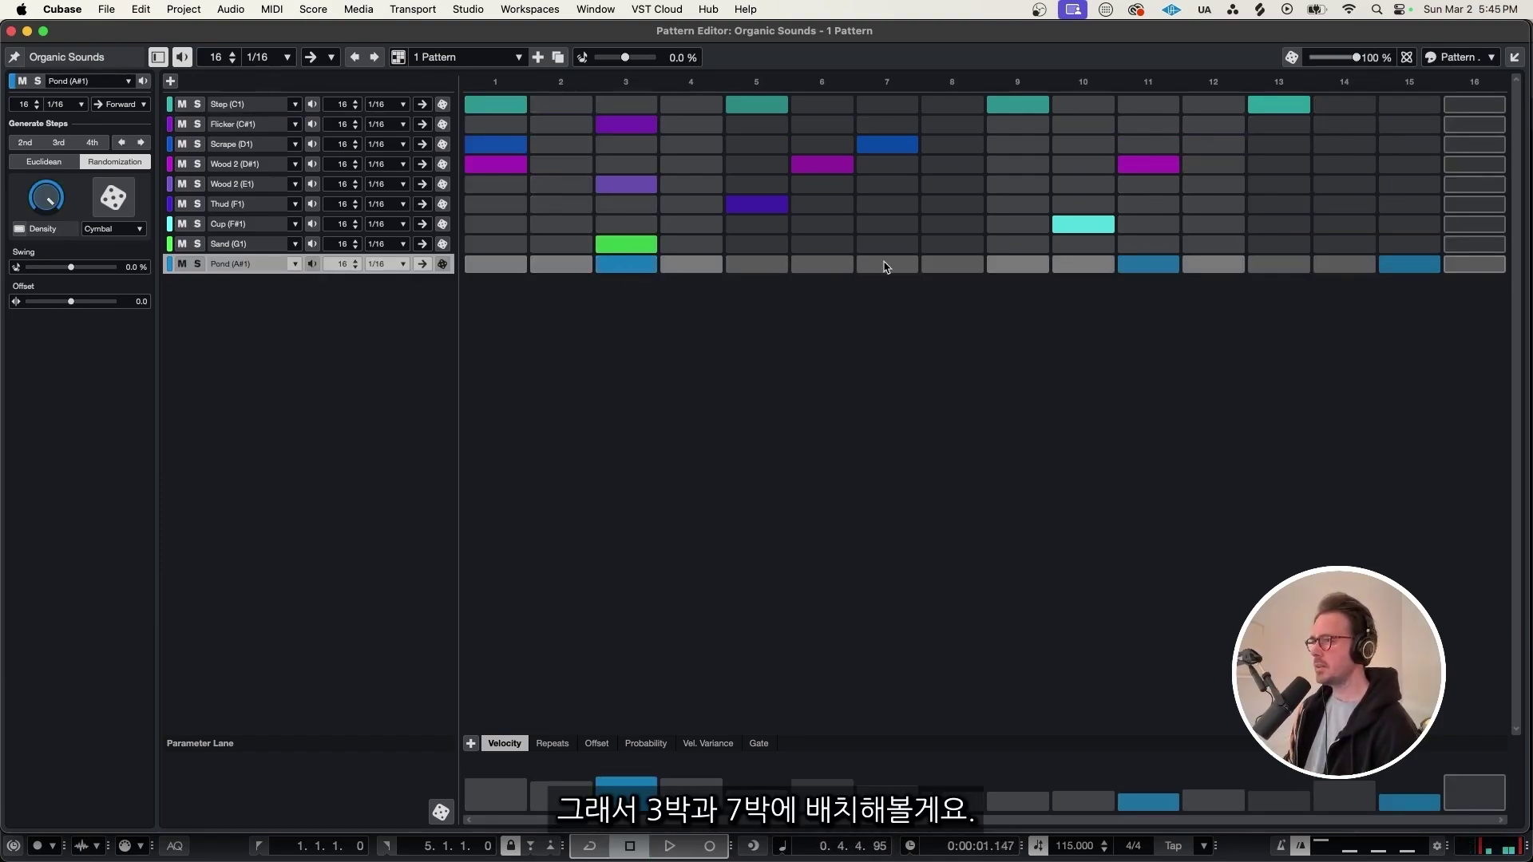
click(884, 266)
key(space)
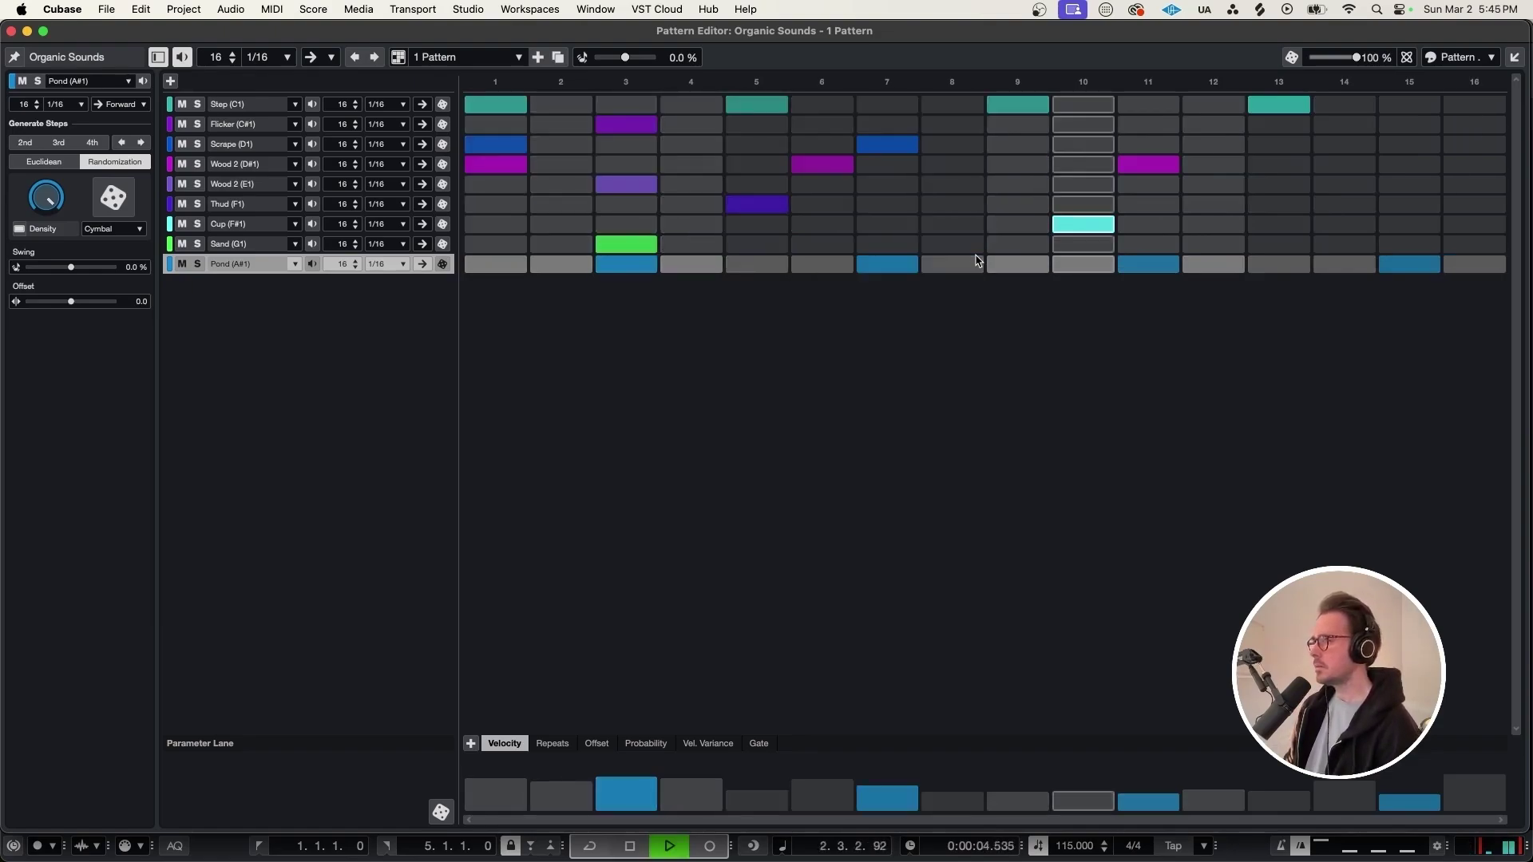
Move the Wood 2 (E1) hit to step 4, set its repeats to 3, and listen to the pattern
click(312, 184)
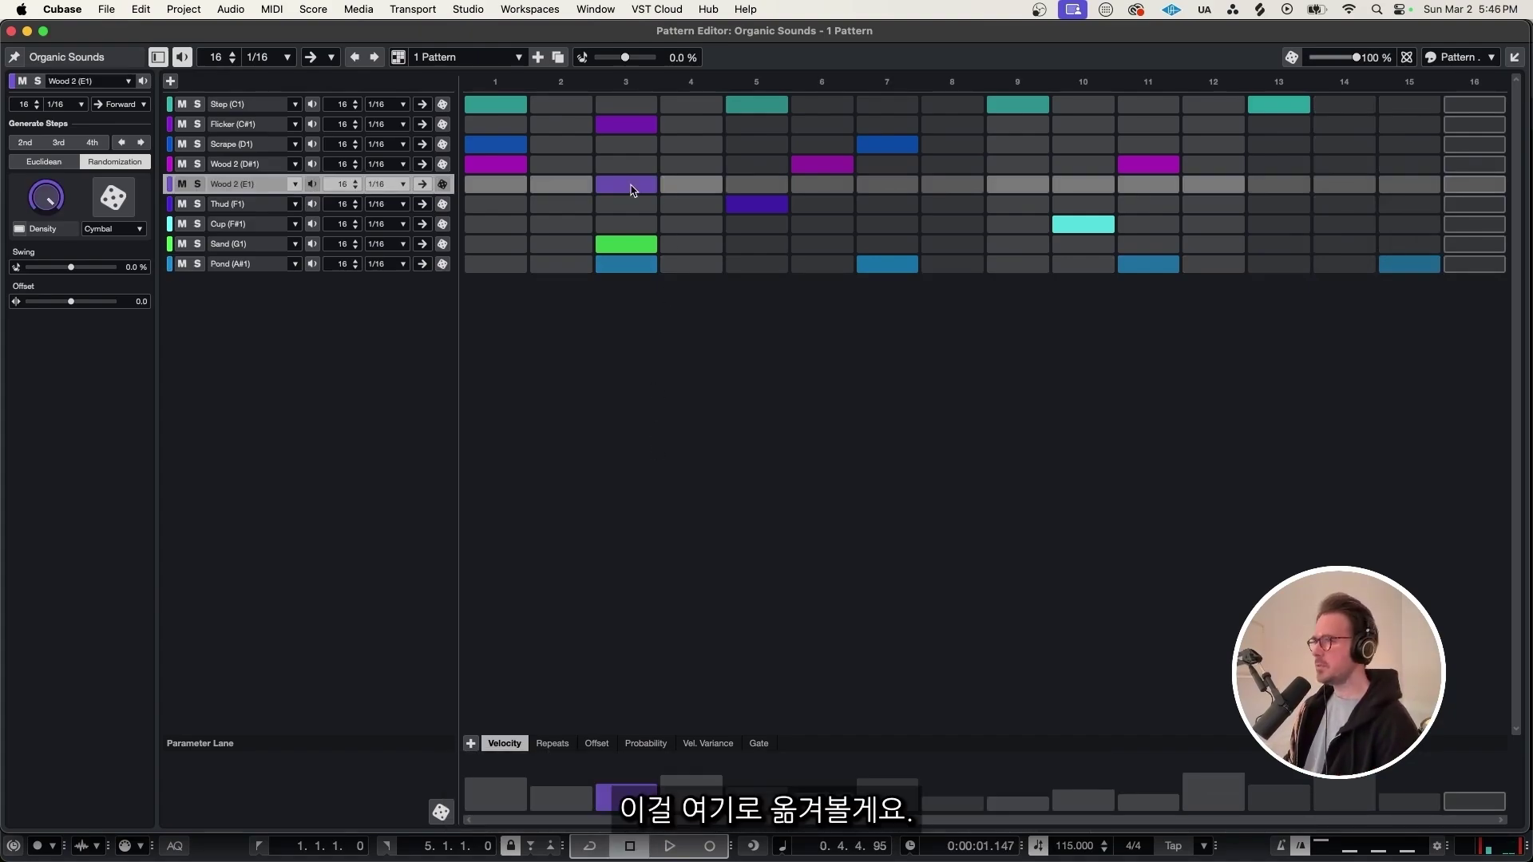
drag(630, 190, 692, 189)
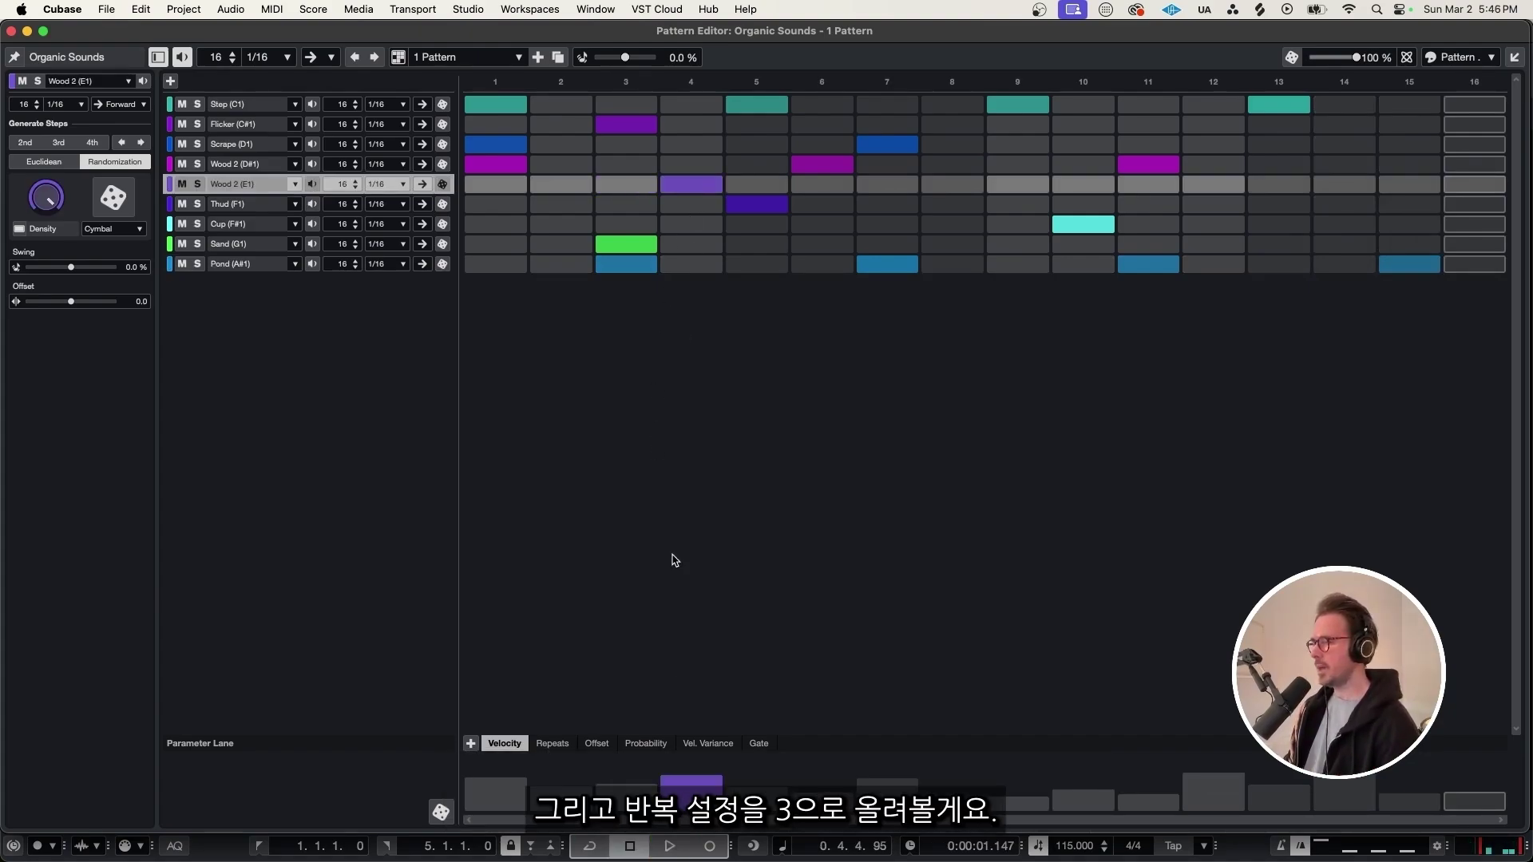
click(553, 744)
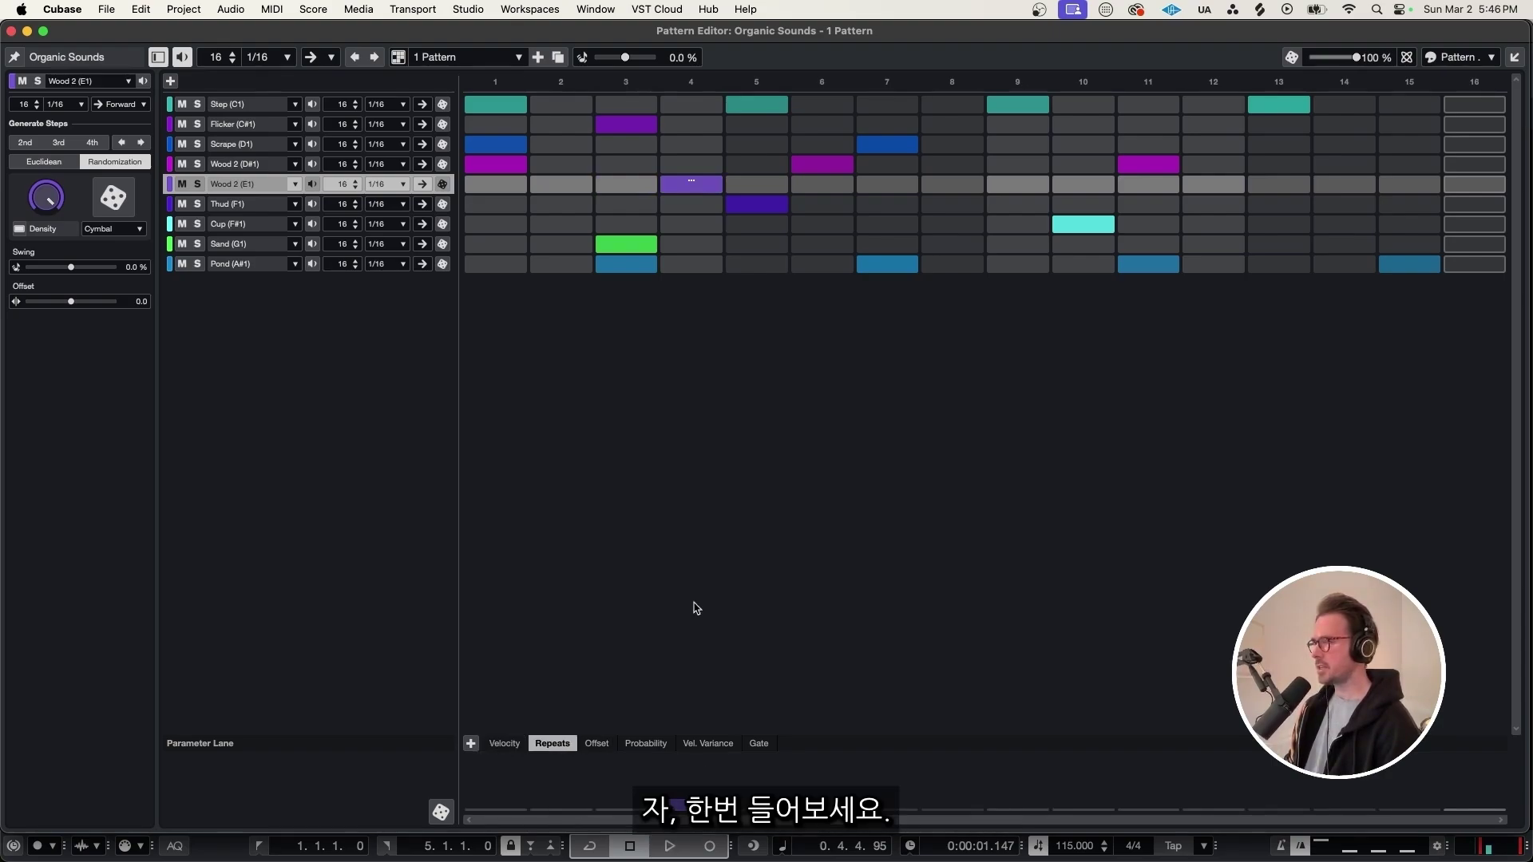
key(space)
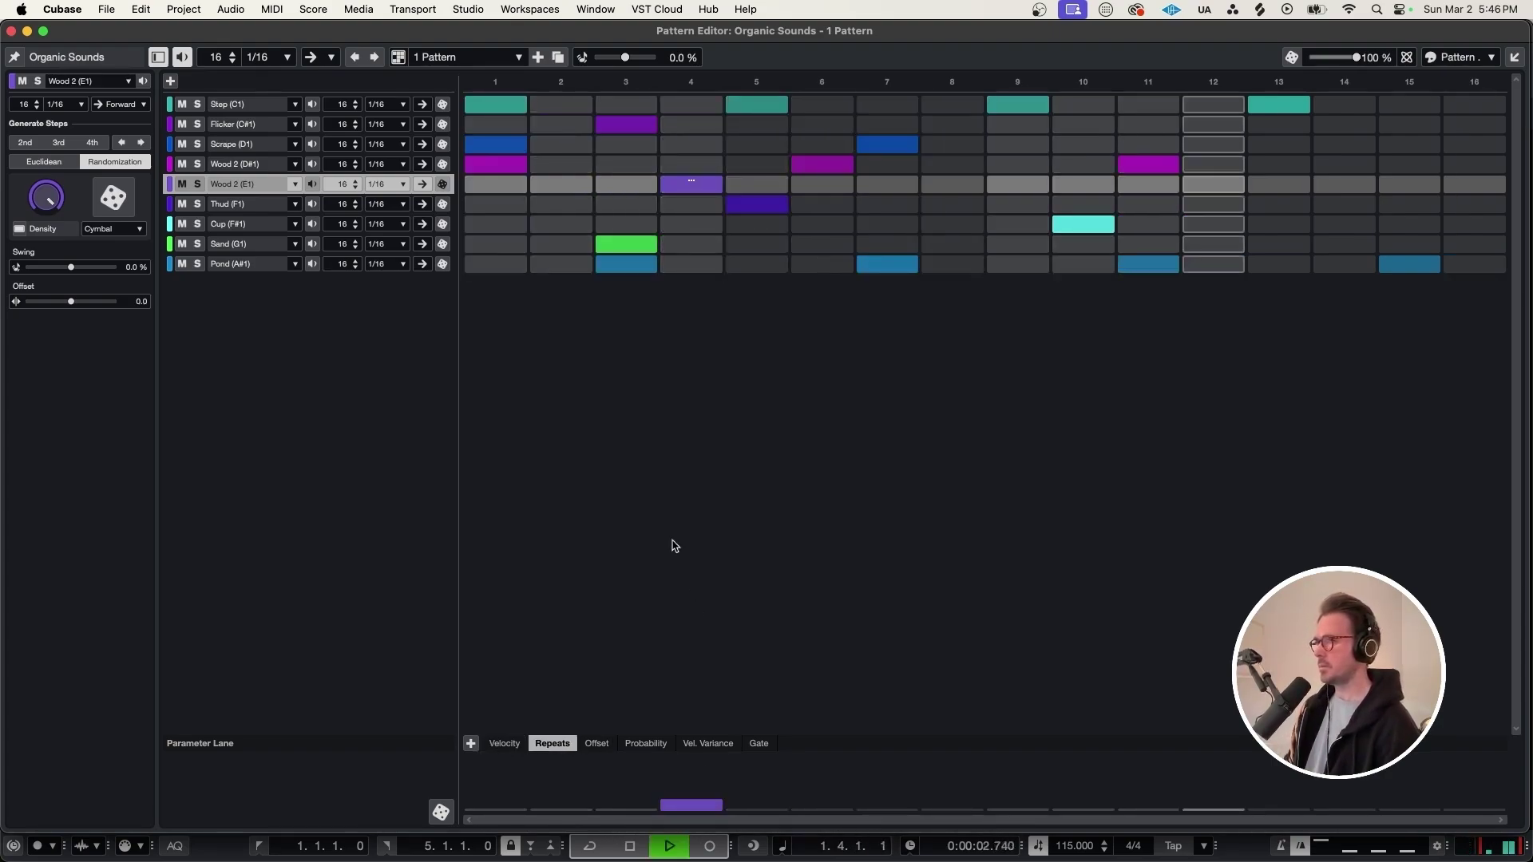
key(space)
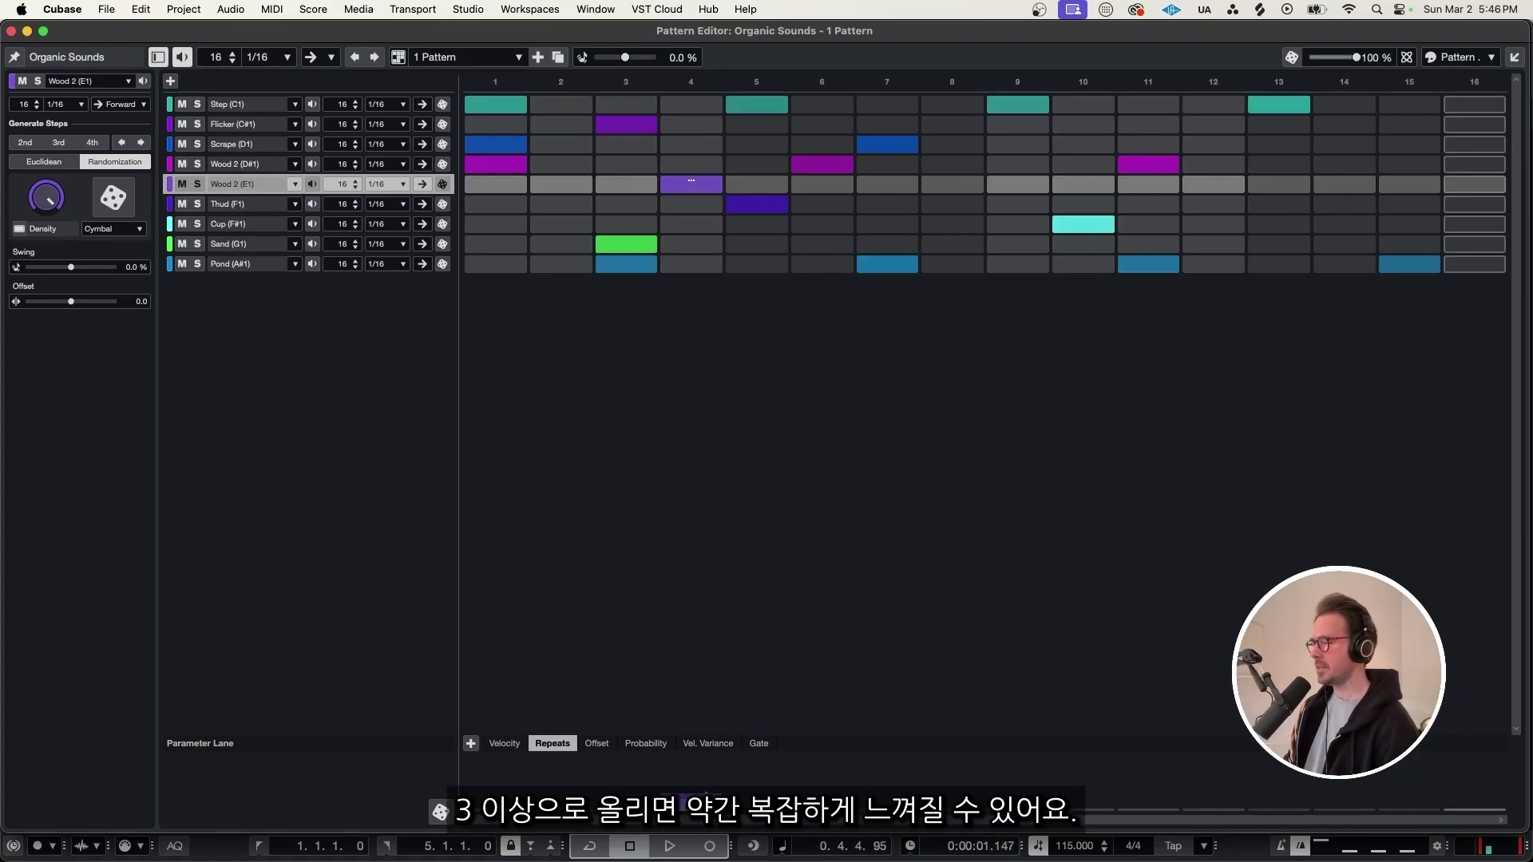
Audition the step-4 Wood 2 (E1) hit with 4 repeats and add hits on steps 8 and 15 of that lane
key(space)
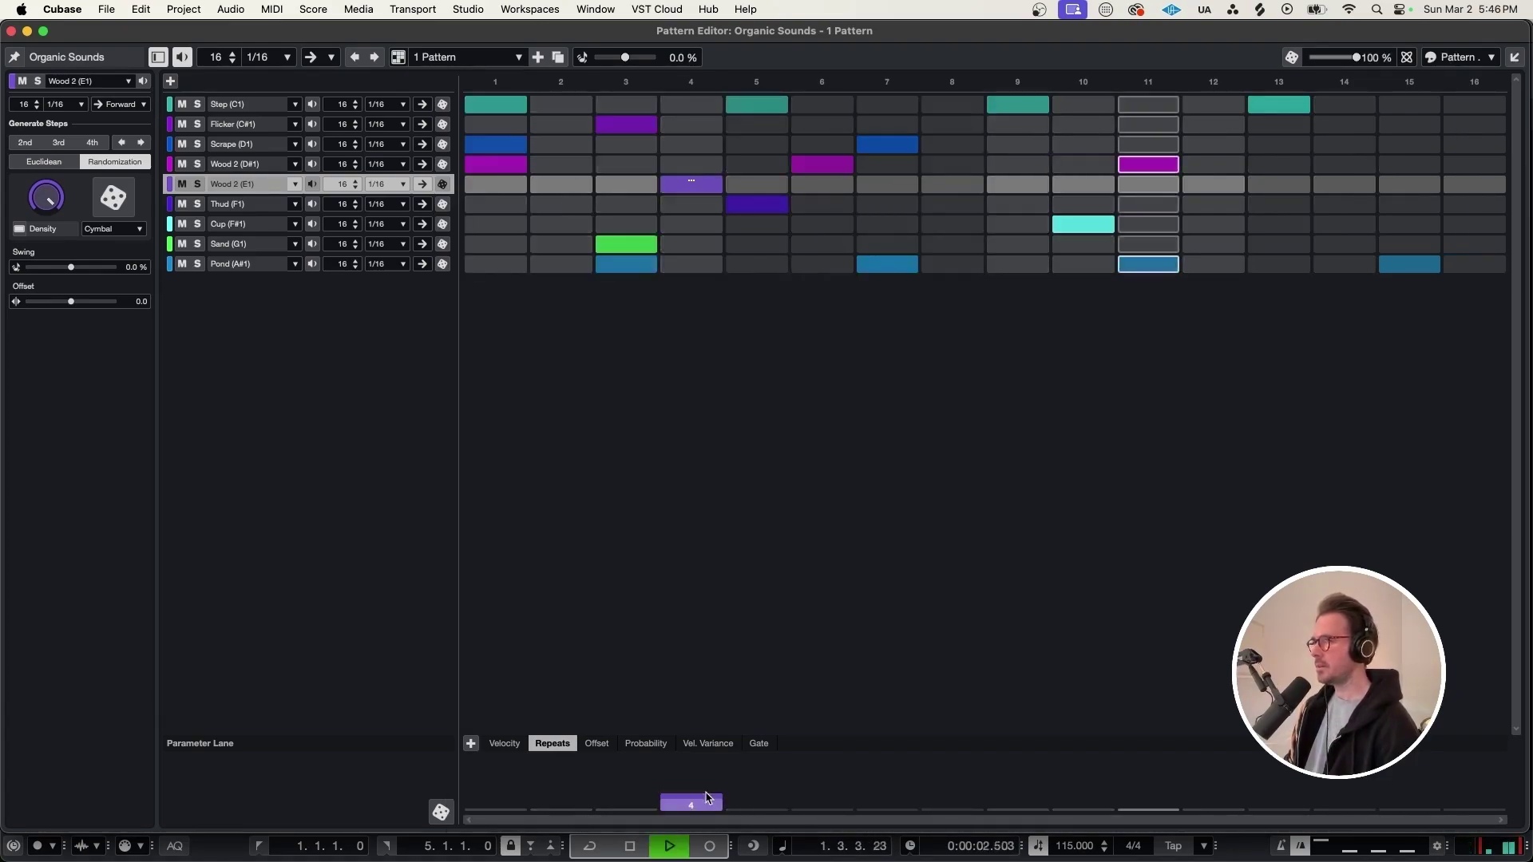
key(space)
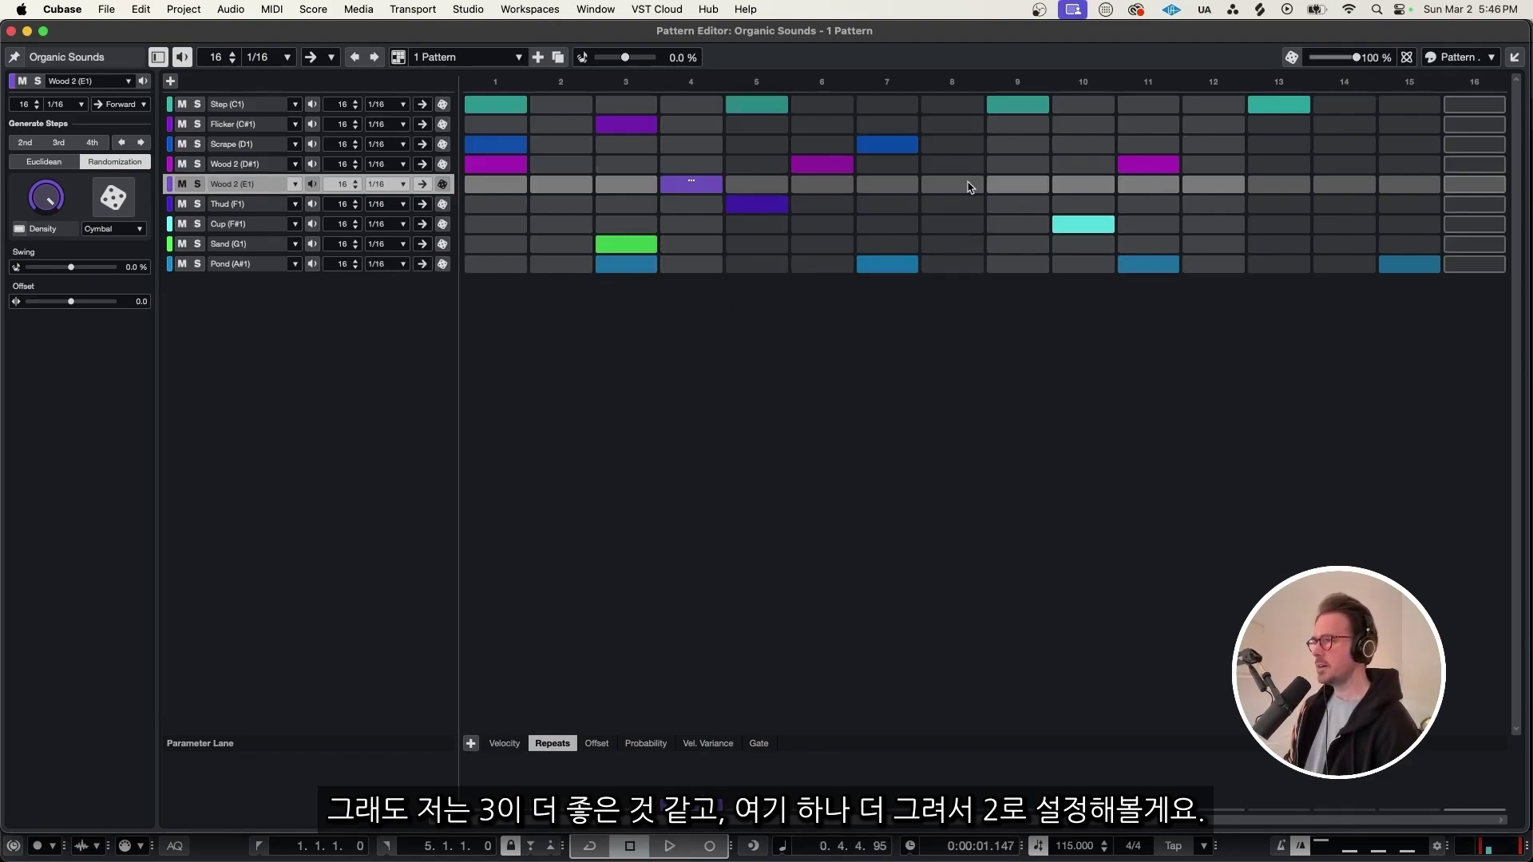
click(968, 188)
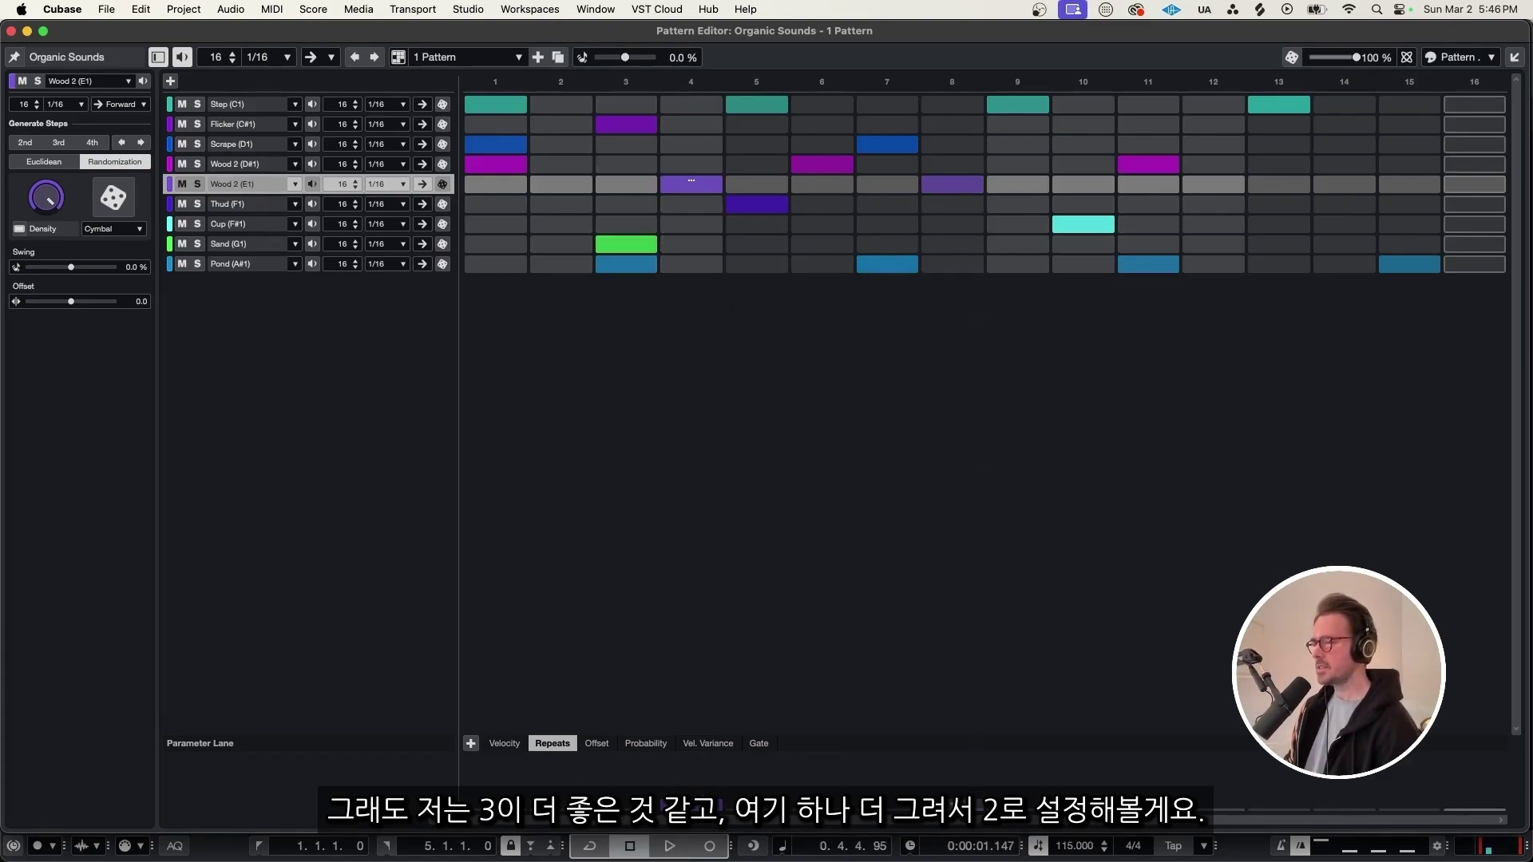
click(1409, 184)
Lower the velocity of the Cup hit on step 10 and play back the whole pattern
click(312, 223)
click(313, 224)
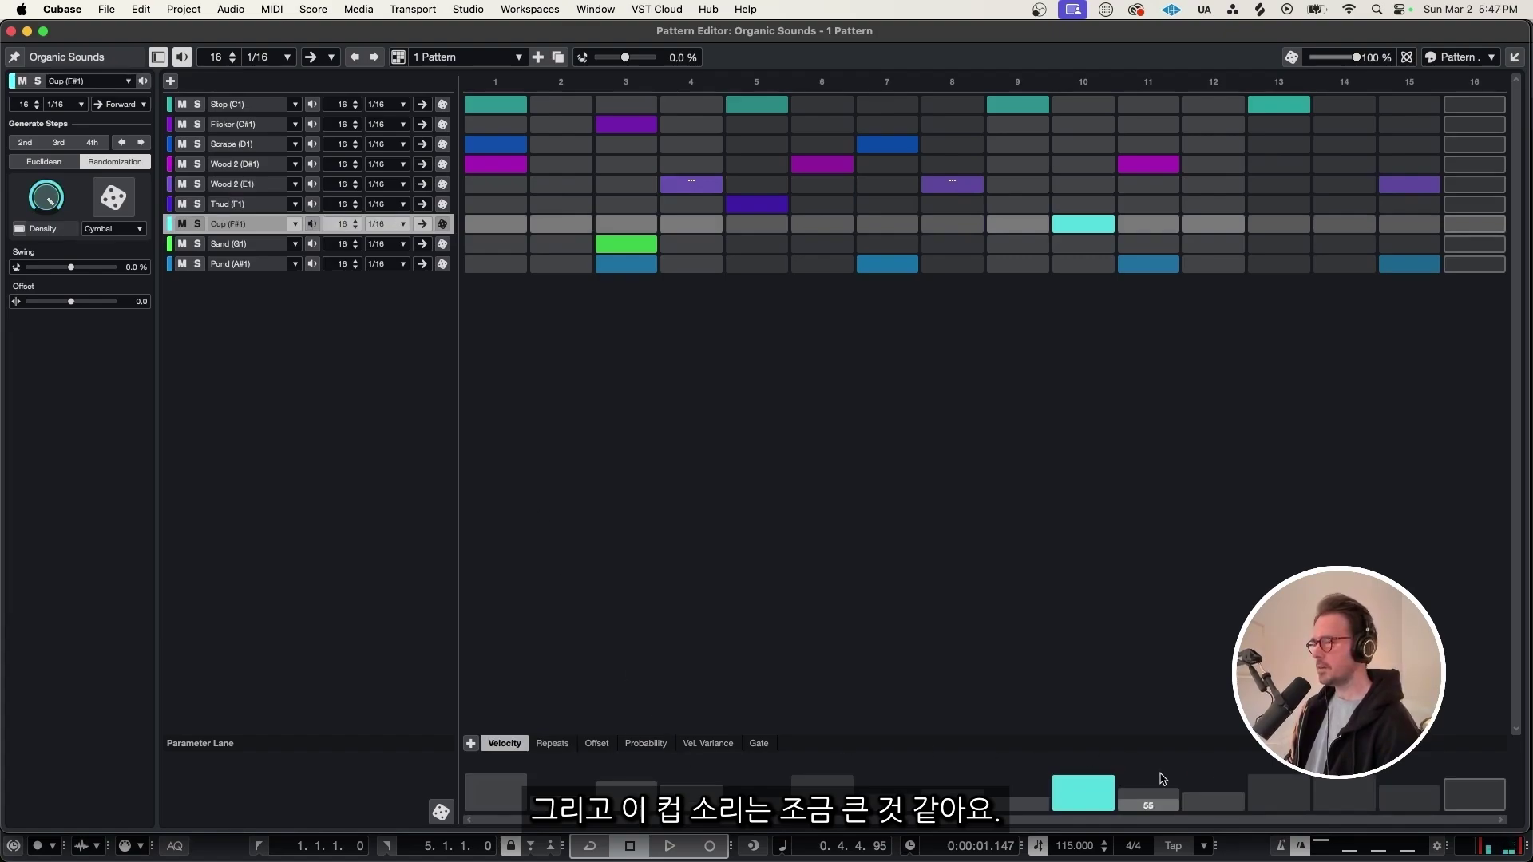
drag(1087, 777, 1089, 785)
key(space)
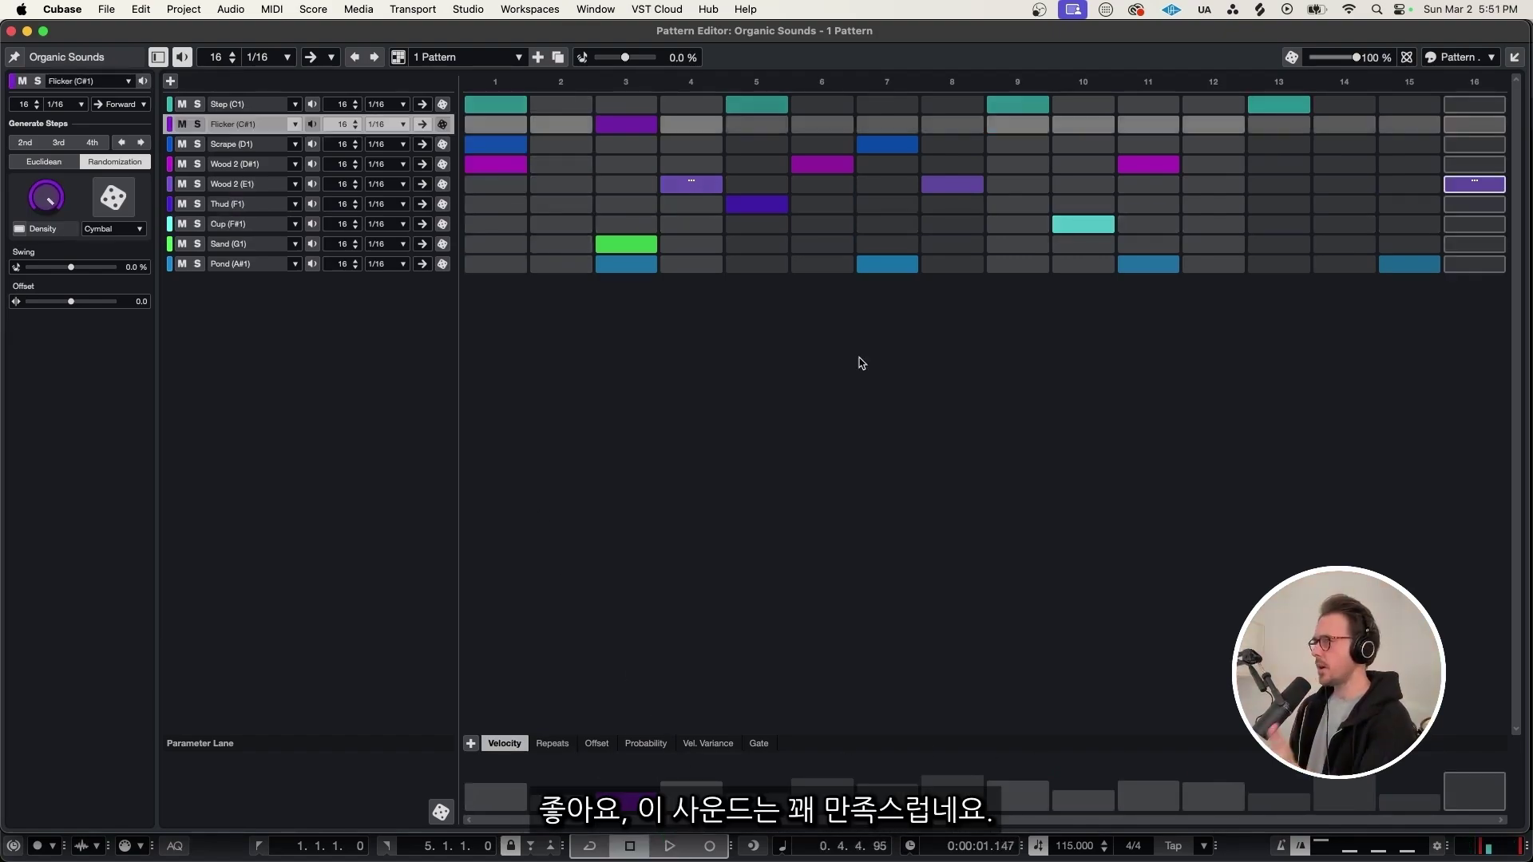
key(space)
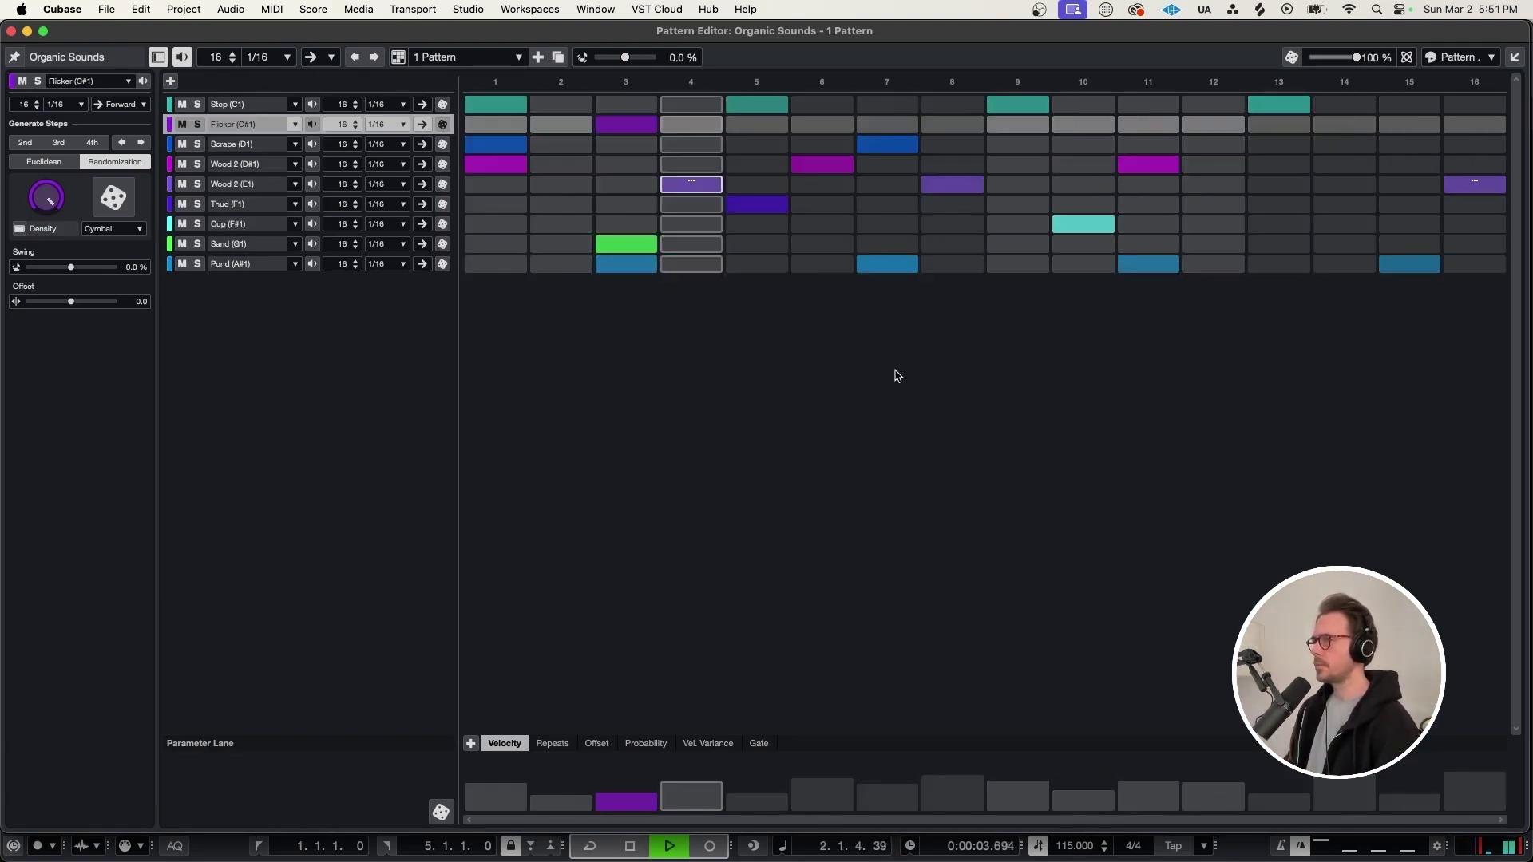
key(space)
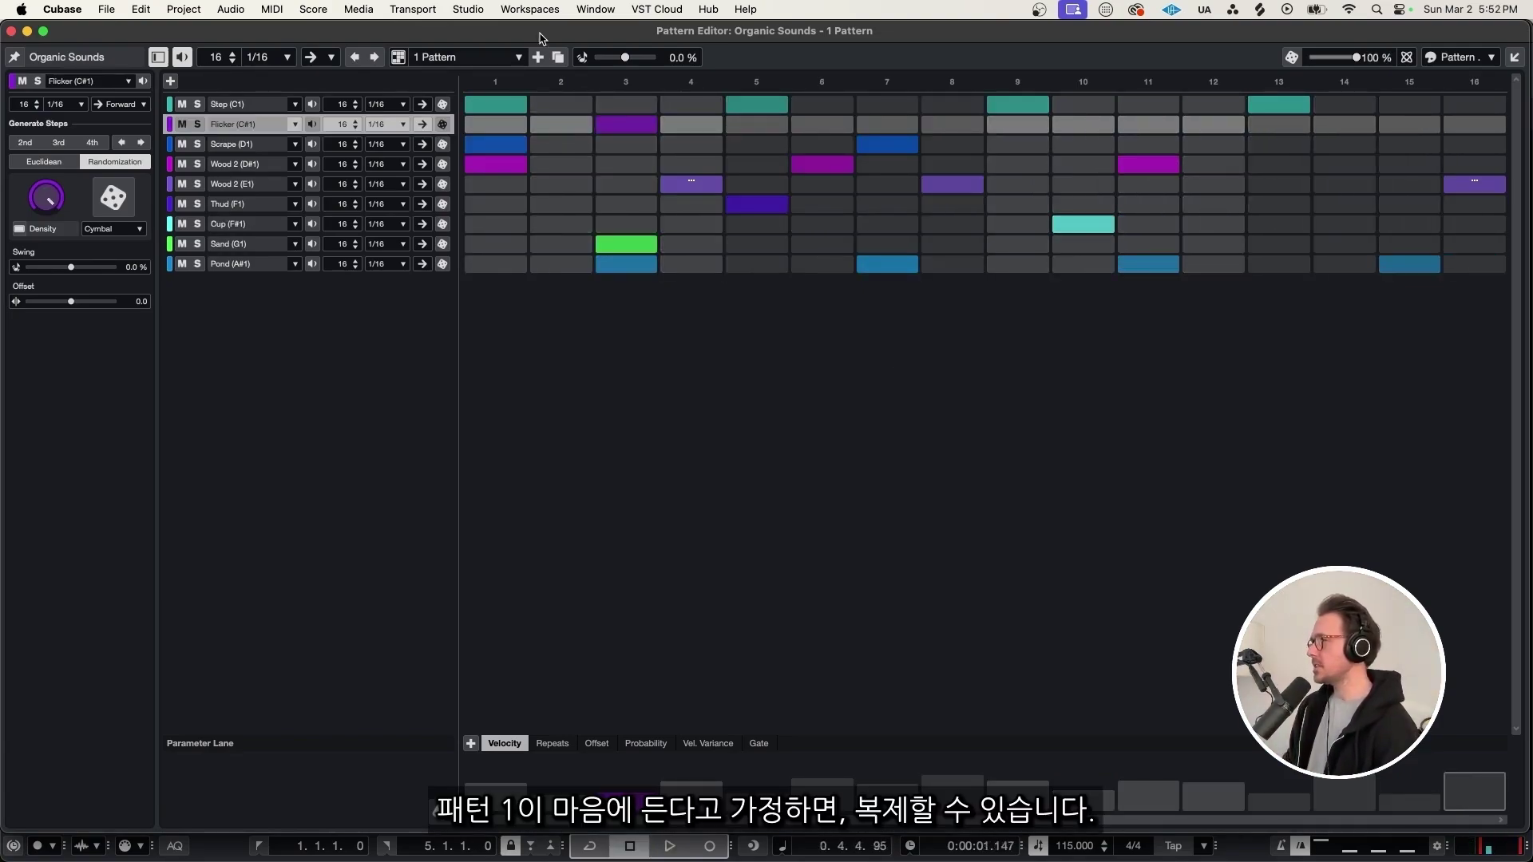
Duplicate pattern 1 and vary the copy: Cup on step 5, Sand on step 8 with repeats, Wood 2 (E1) on steps 13 and 15
click(492, 54)
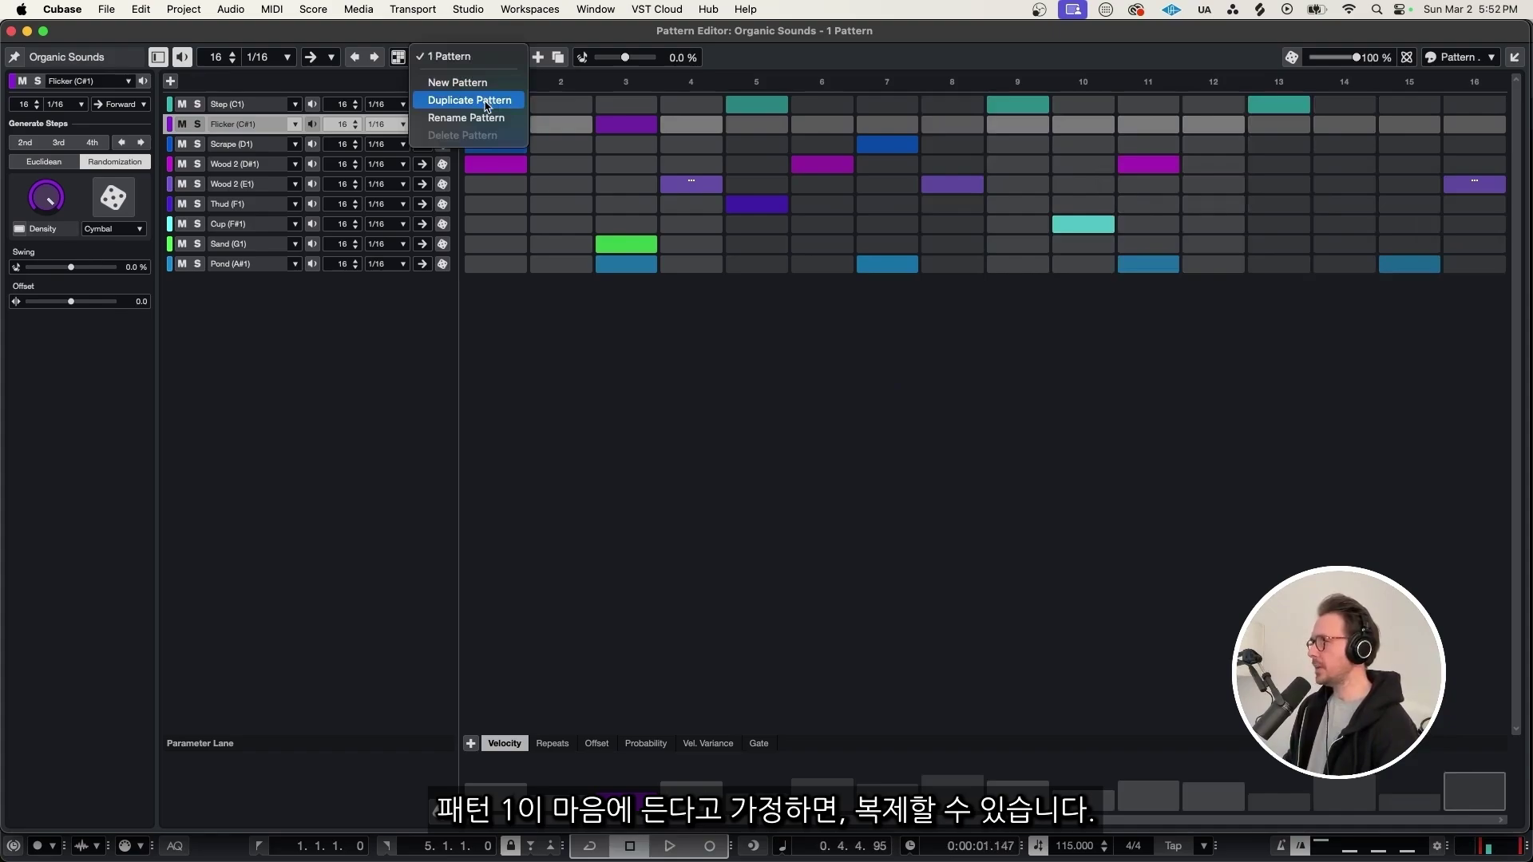
click(469, 96)
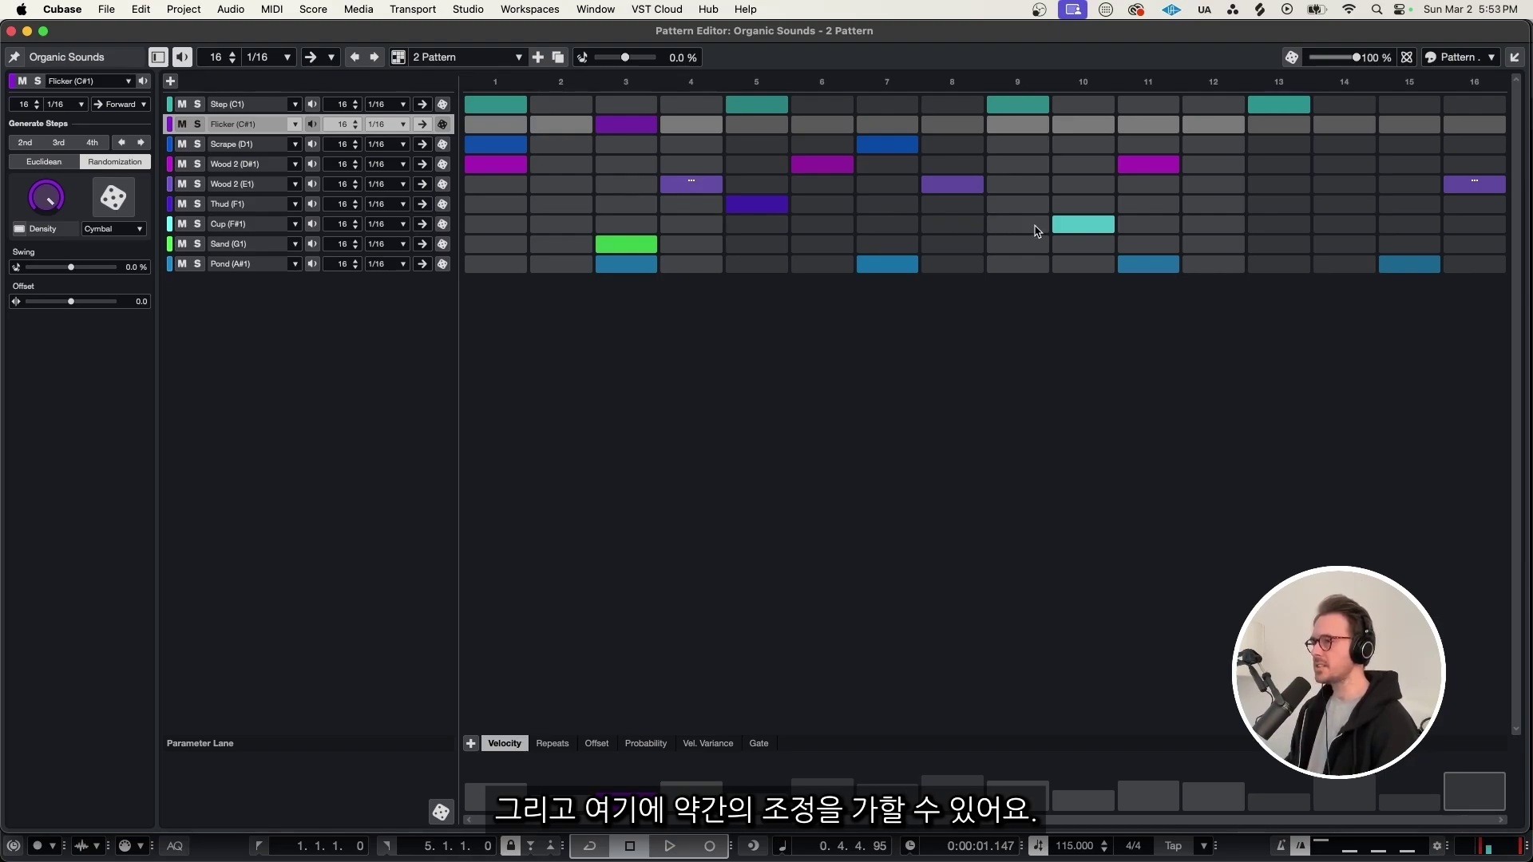
drag(1084, 224, 759, 229)
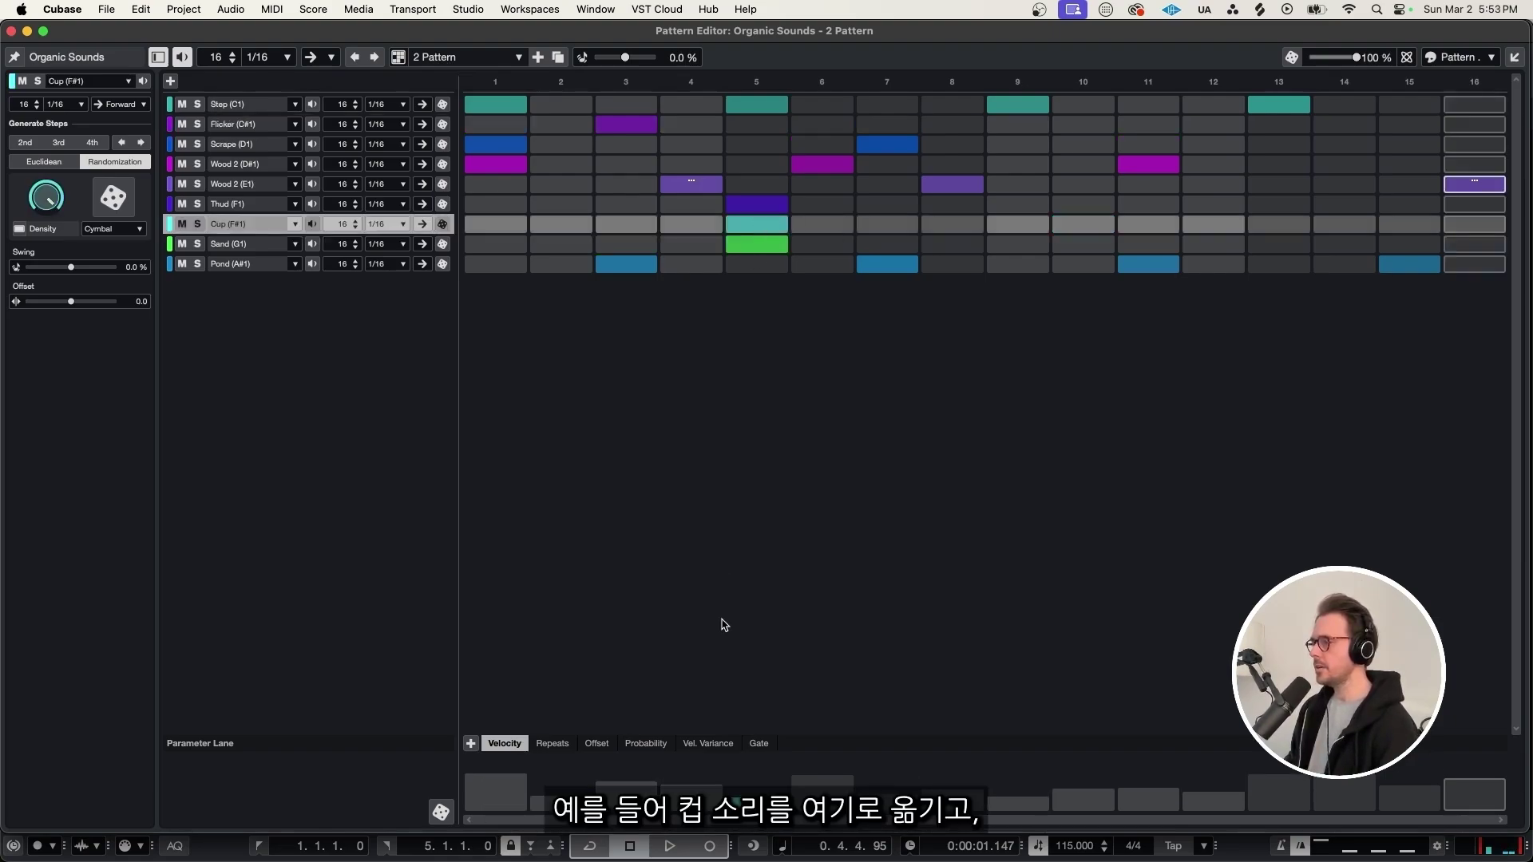
click(1279, 187)
click(552, 743)
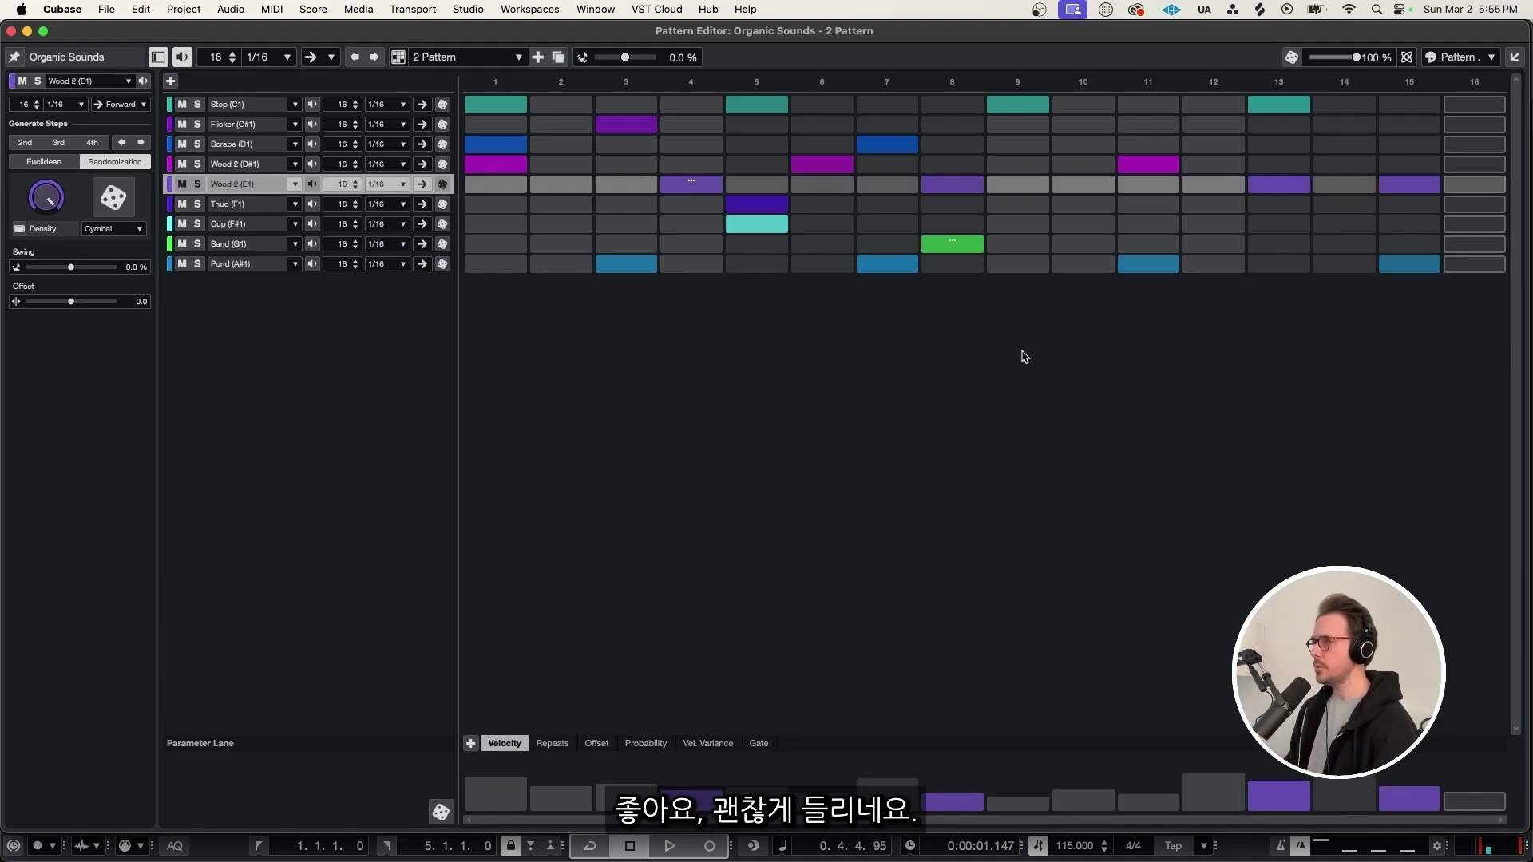
key(space)
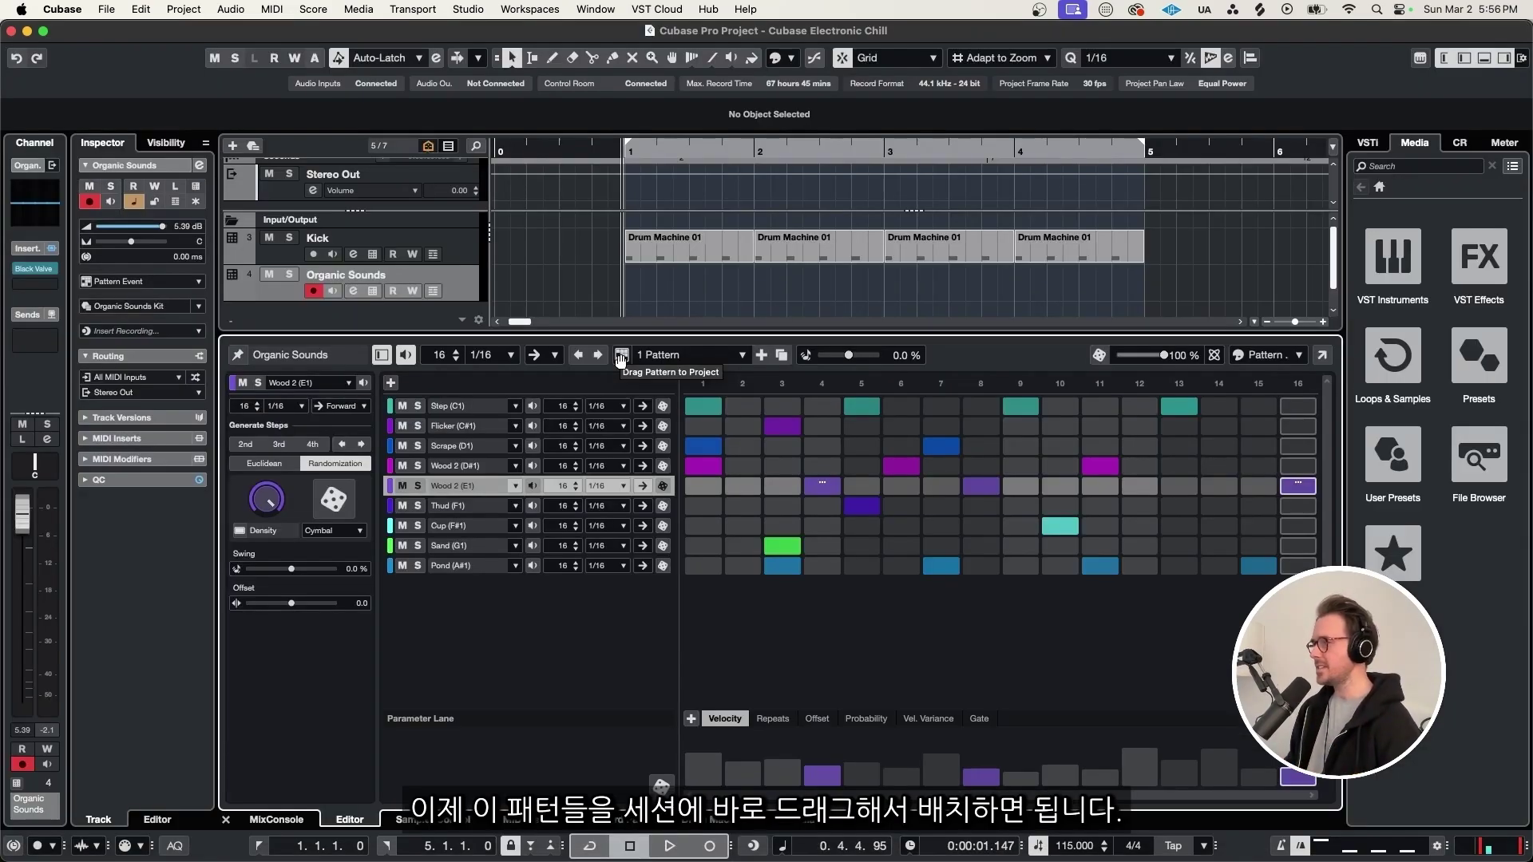
Place pattern 1 at bar 1 and pattern 2 at bar 2 of the Organic Sounds track and repeat the pair through bar 4
drag(621, 360, 622, 289)
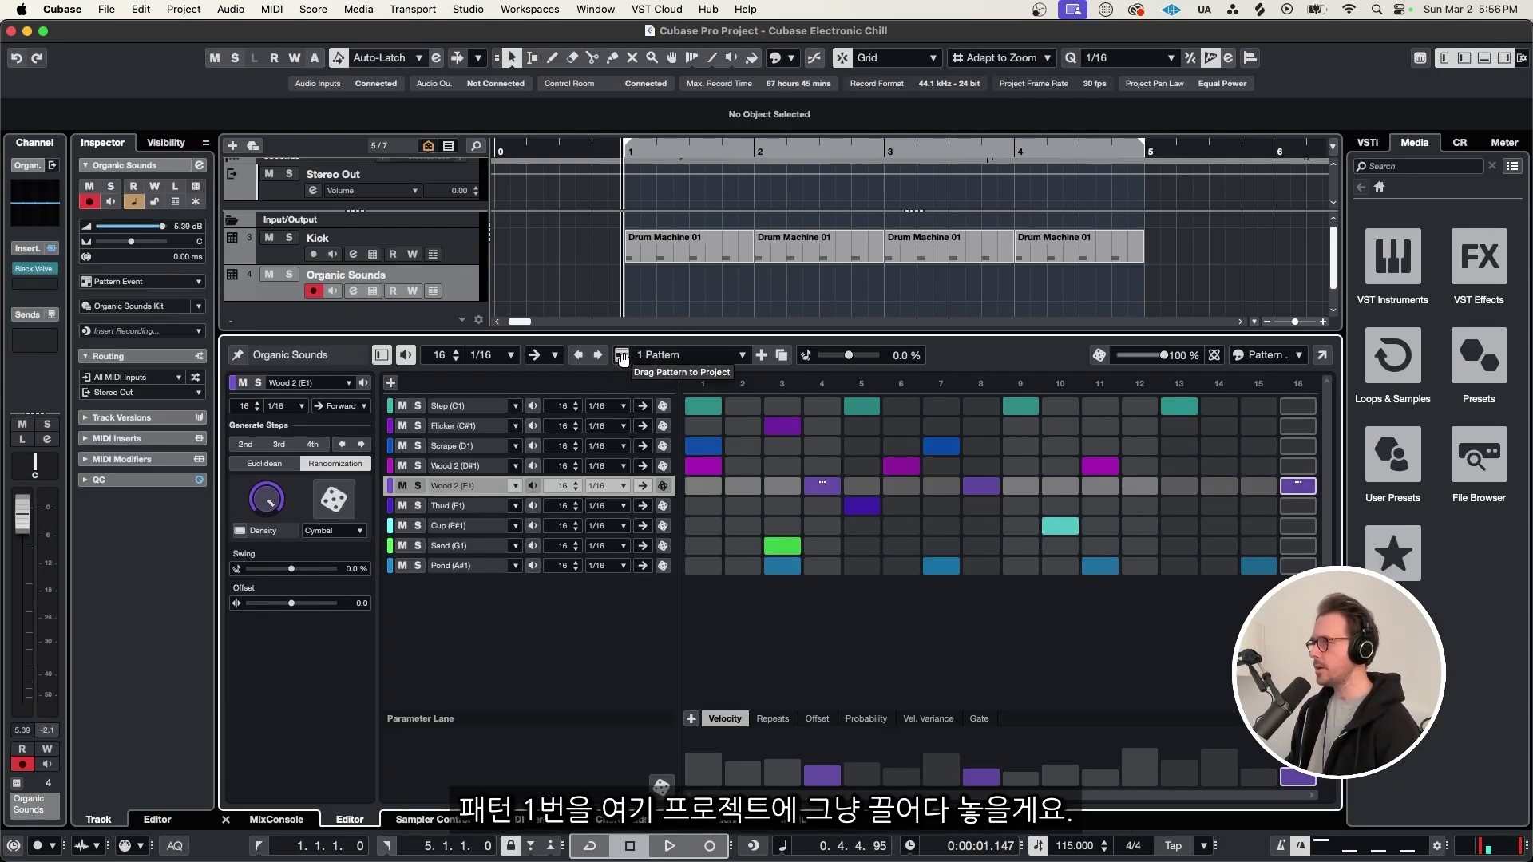
drag(622, 358, 631, 264)
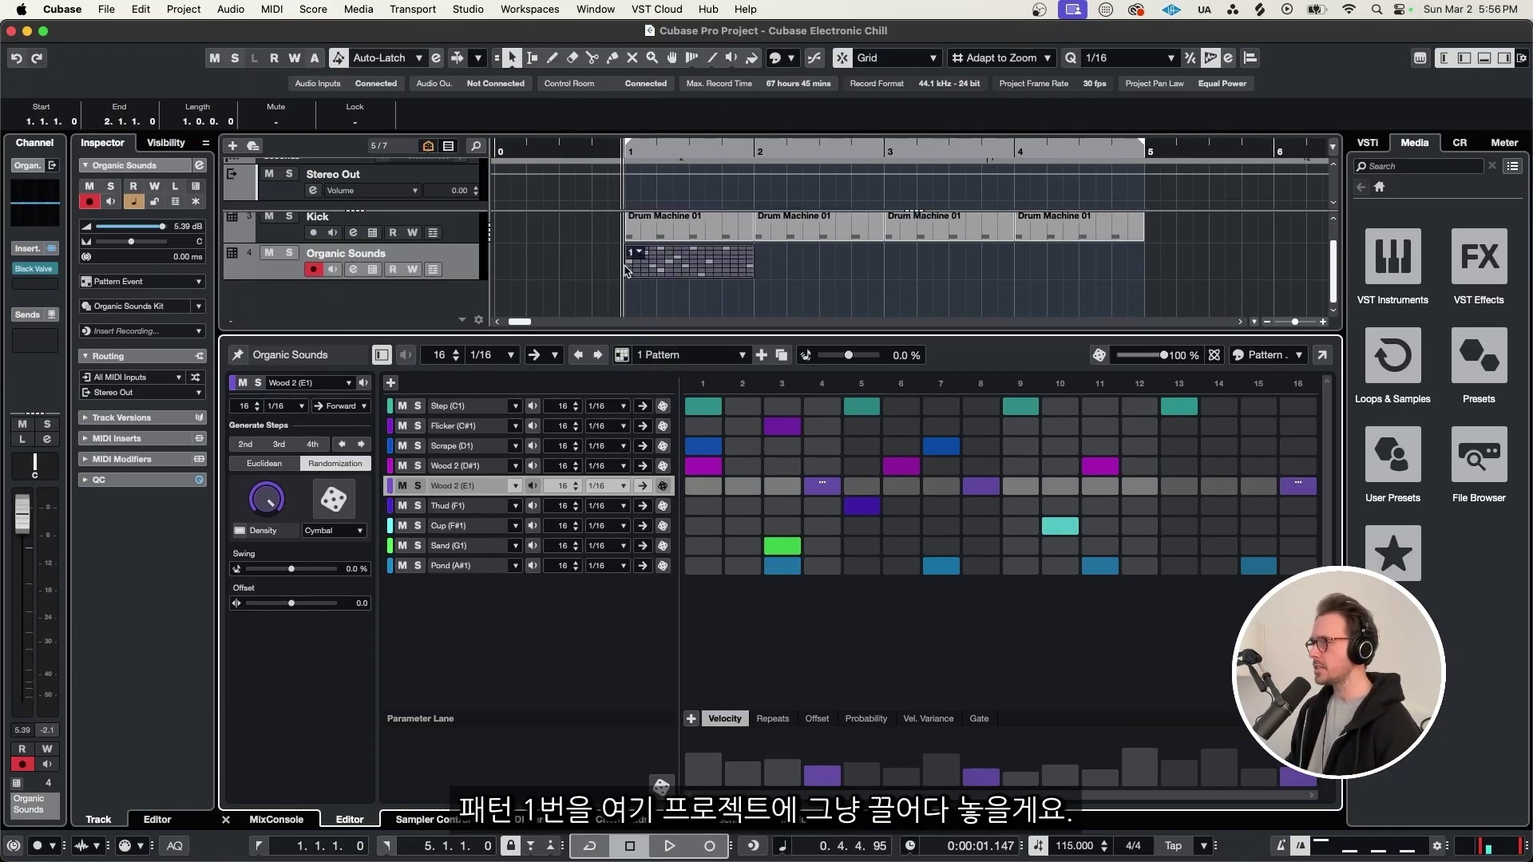
click(659, 357)
click(671, 372)
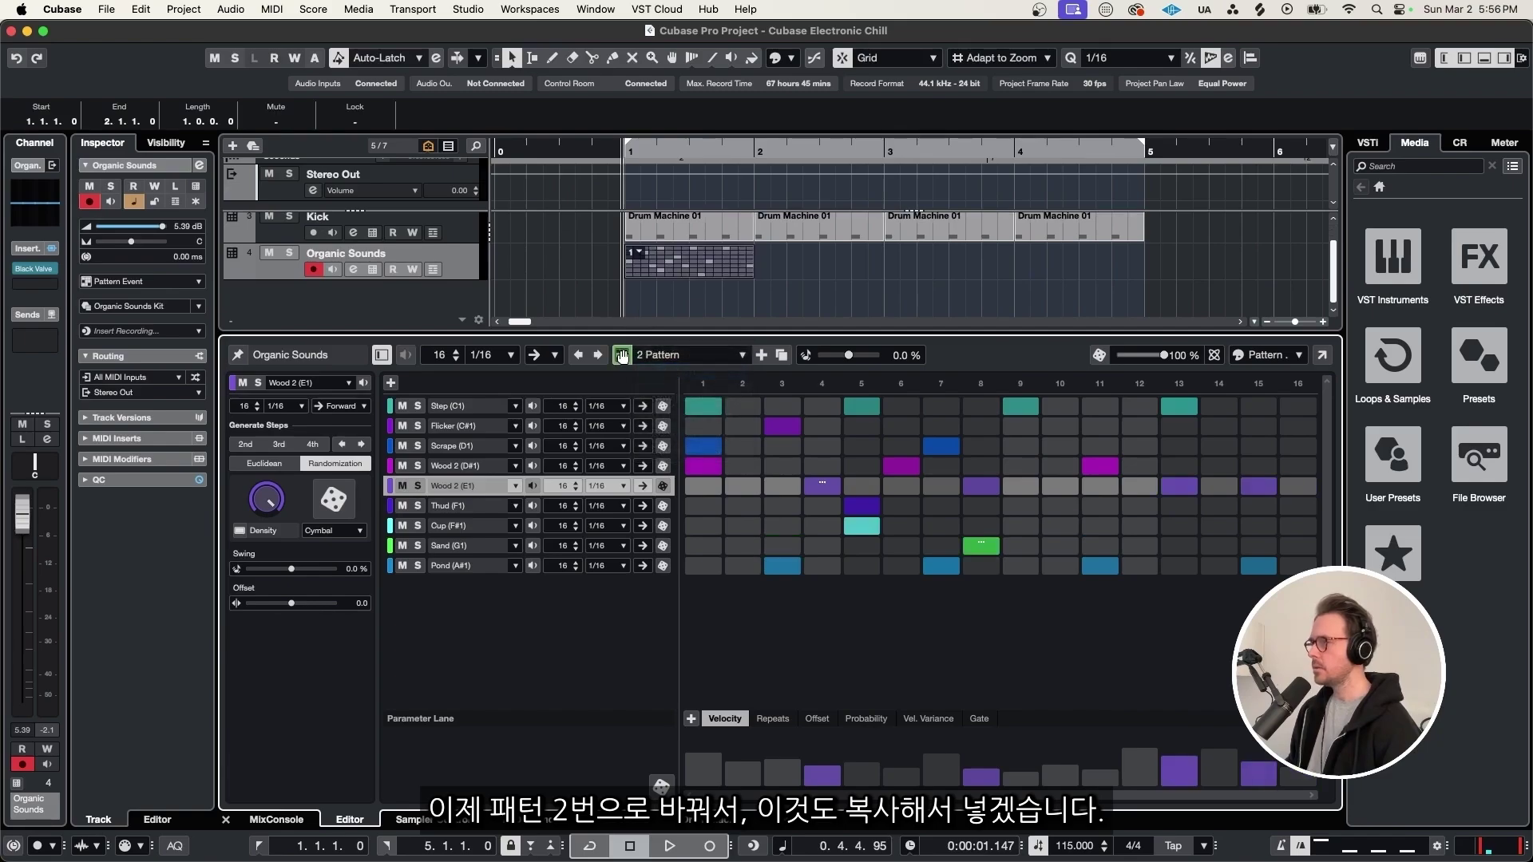
drag(622, 355, 1075, 263)
click(682, 264)
shift+click(814, 264)
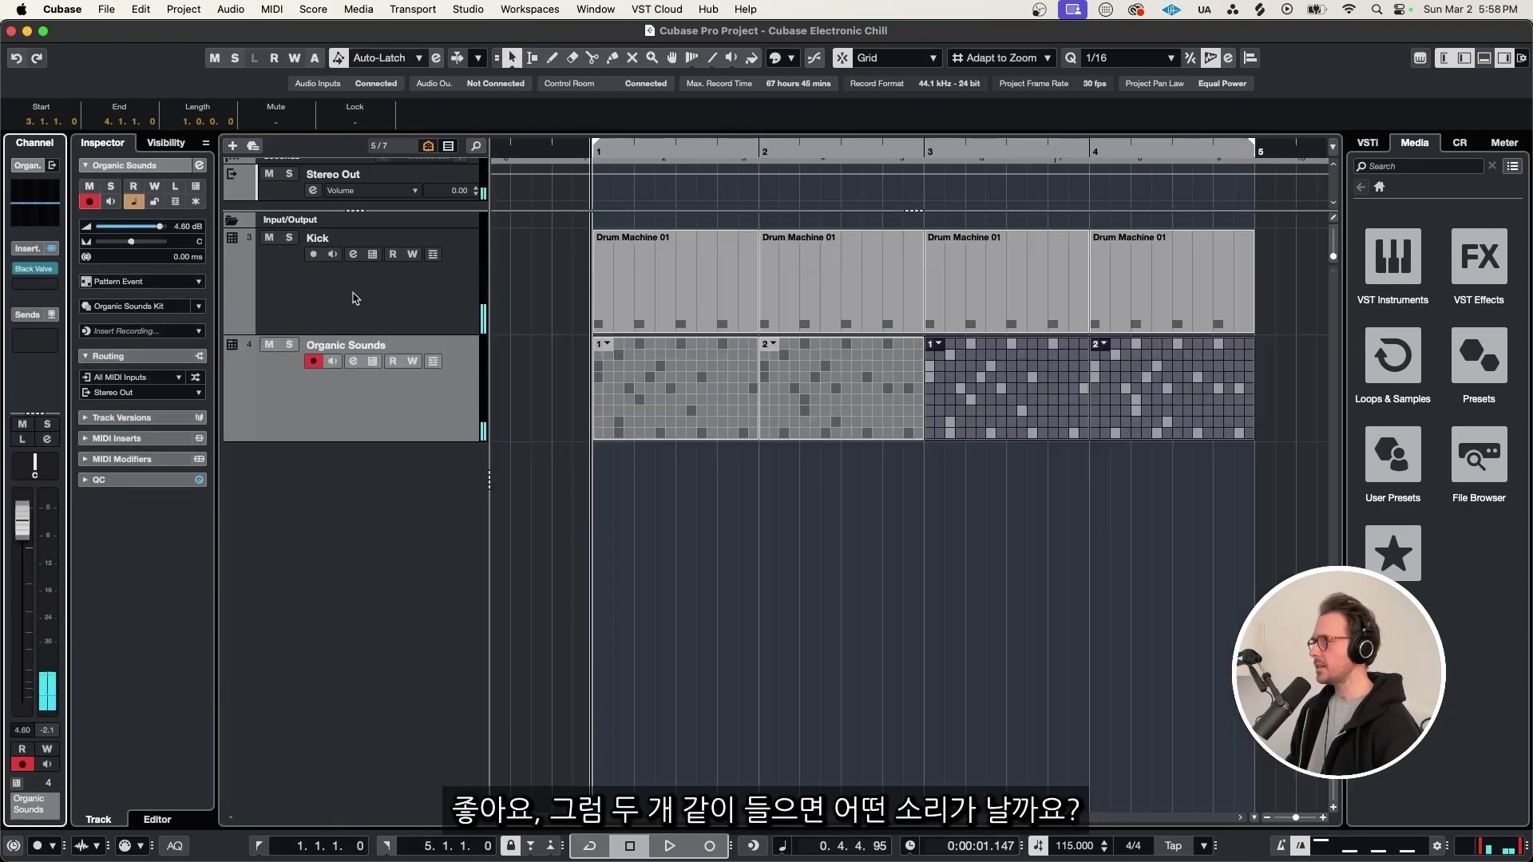
Select the Kick track together with Organic Sounds and play both back over the four bars
click(356, 298)
key(space)
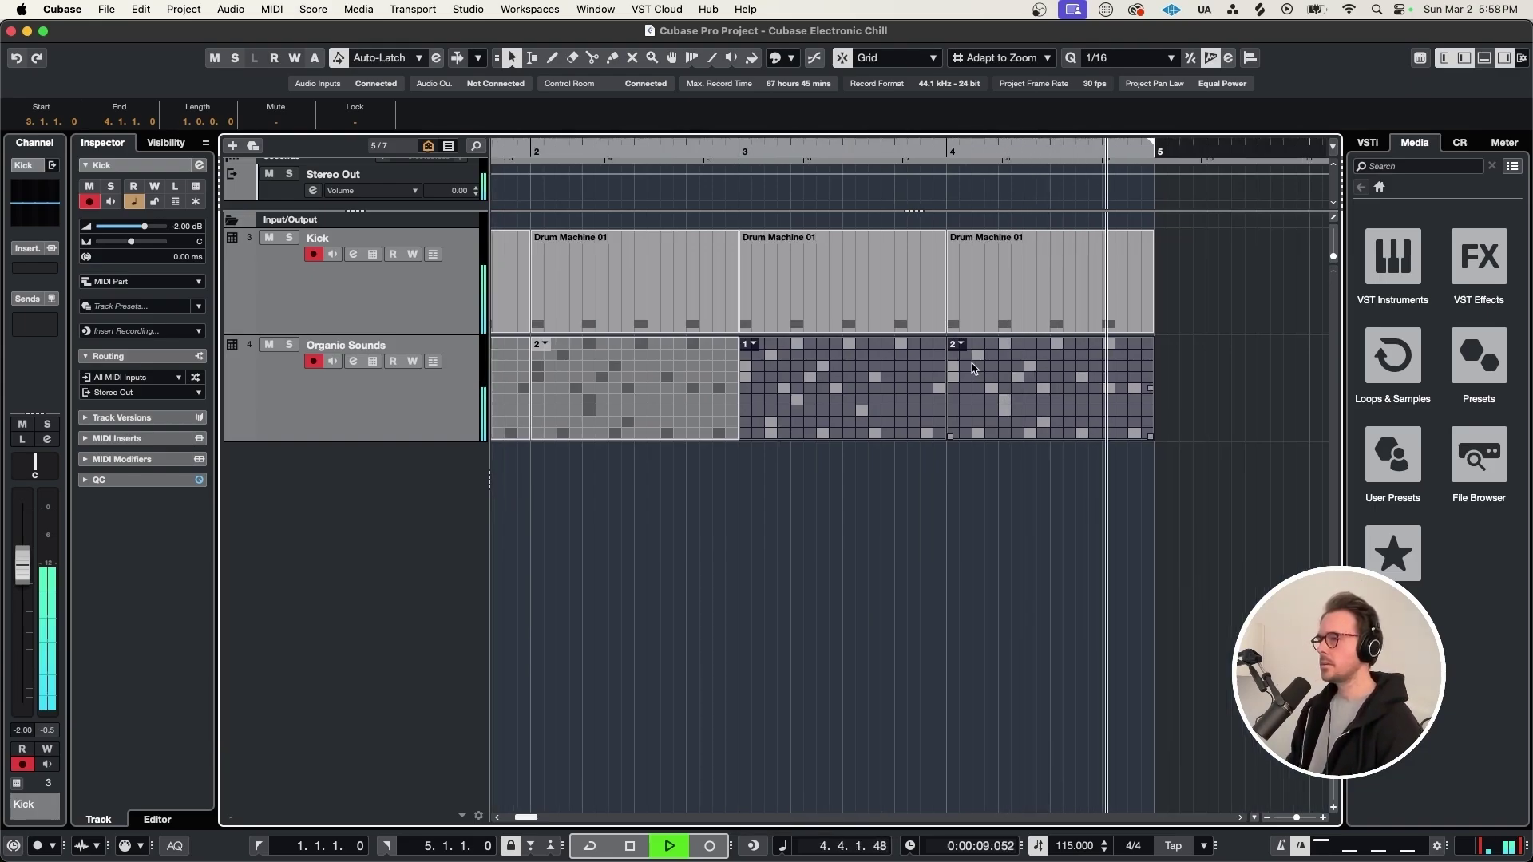
Stop playback, add a HALion Sonic instrument track with an Init Program in slot 1, and show its layer 1 oscillator settings
key(space)
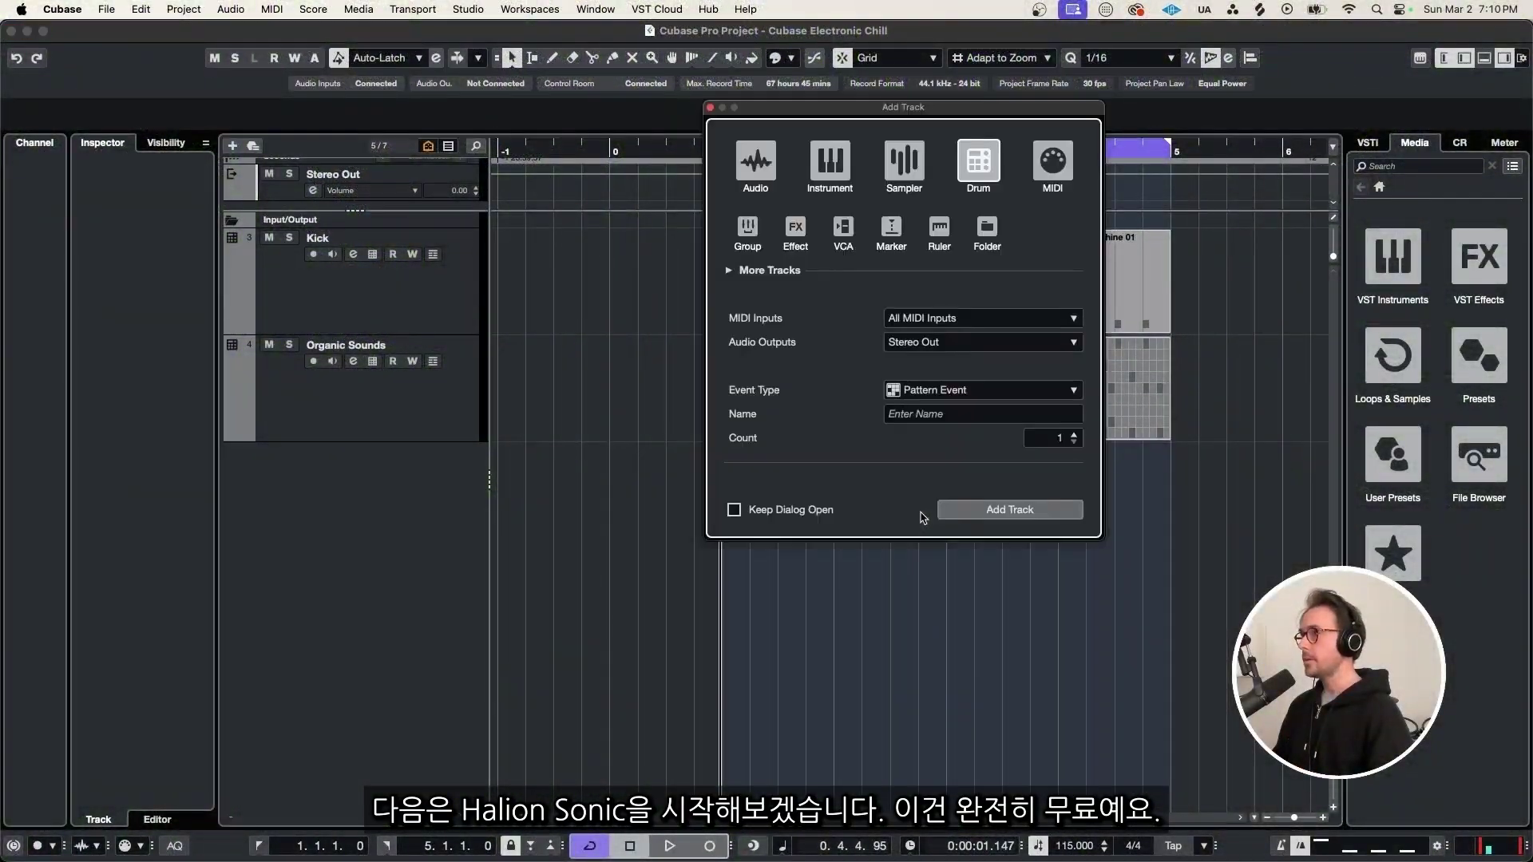
click(986, 511)
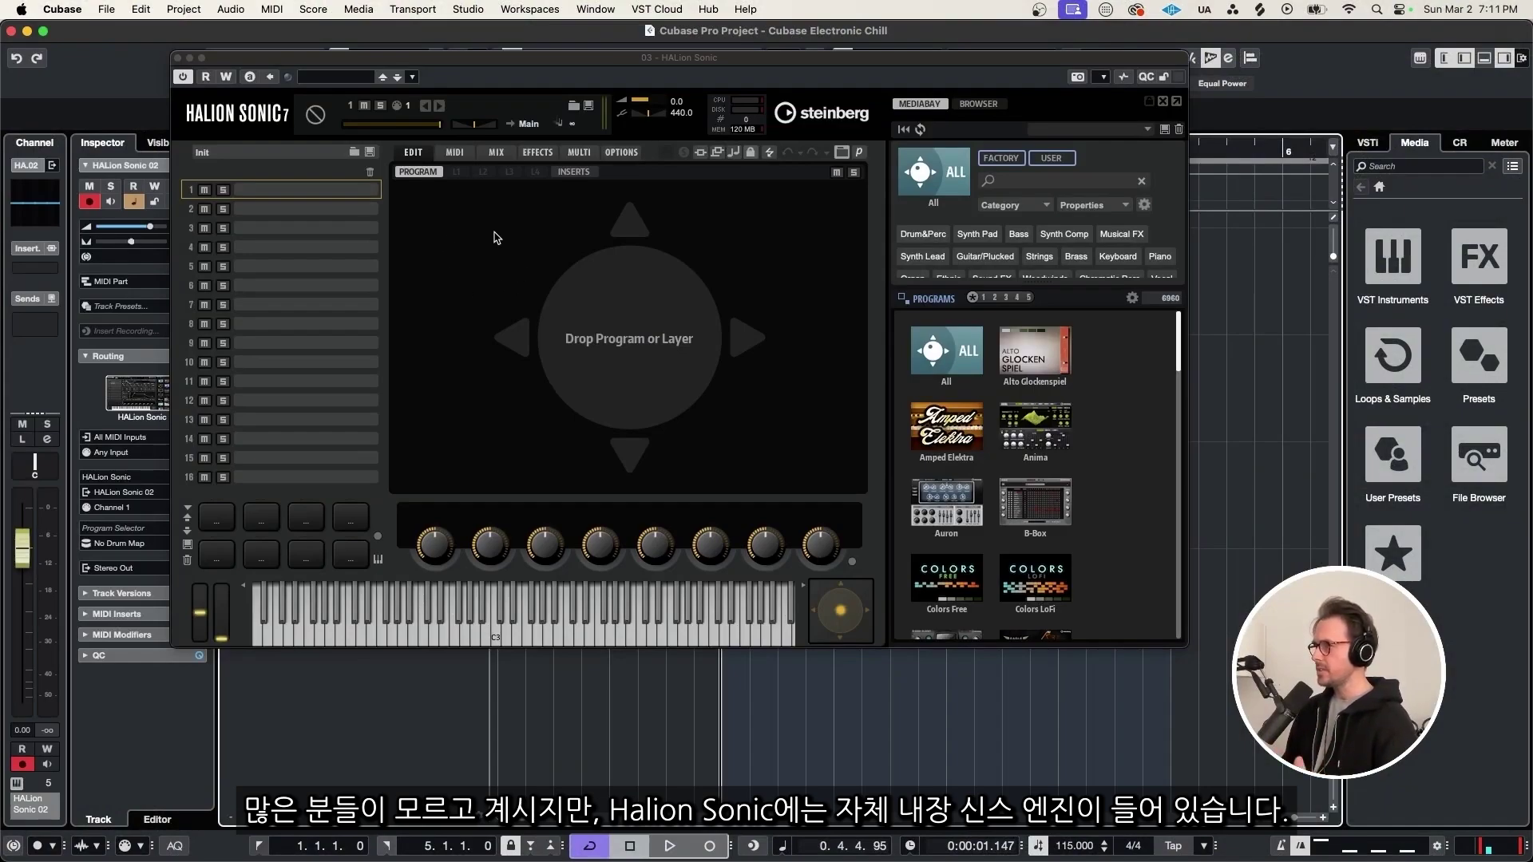
right_click(291, 196)
click(366, 220)
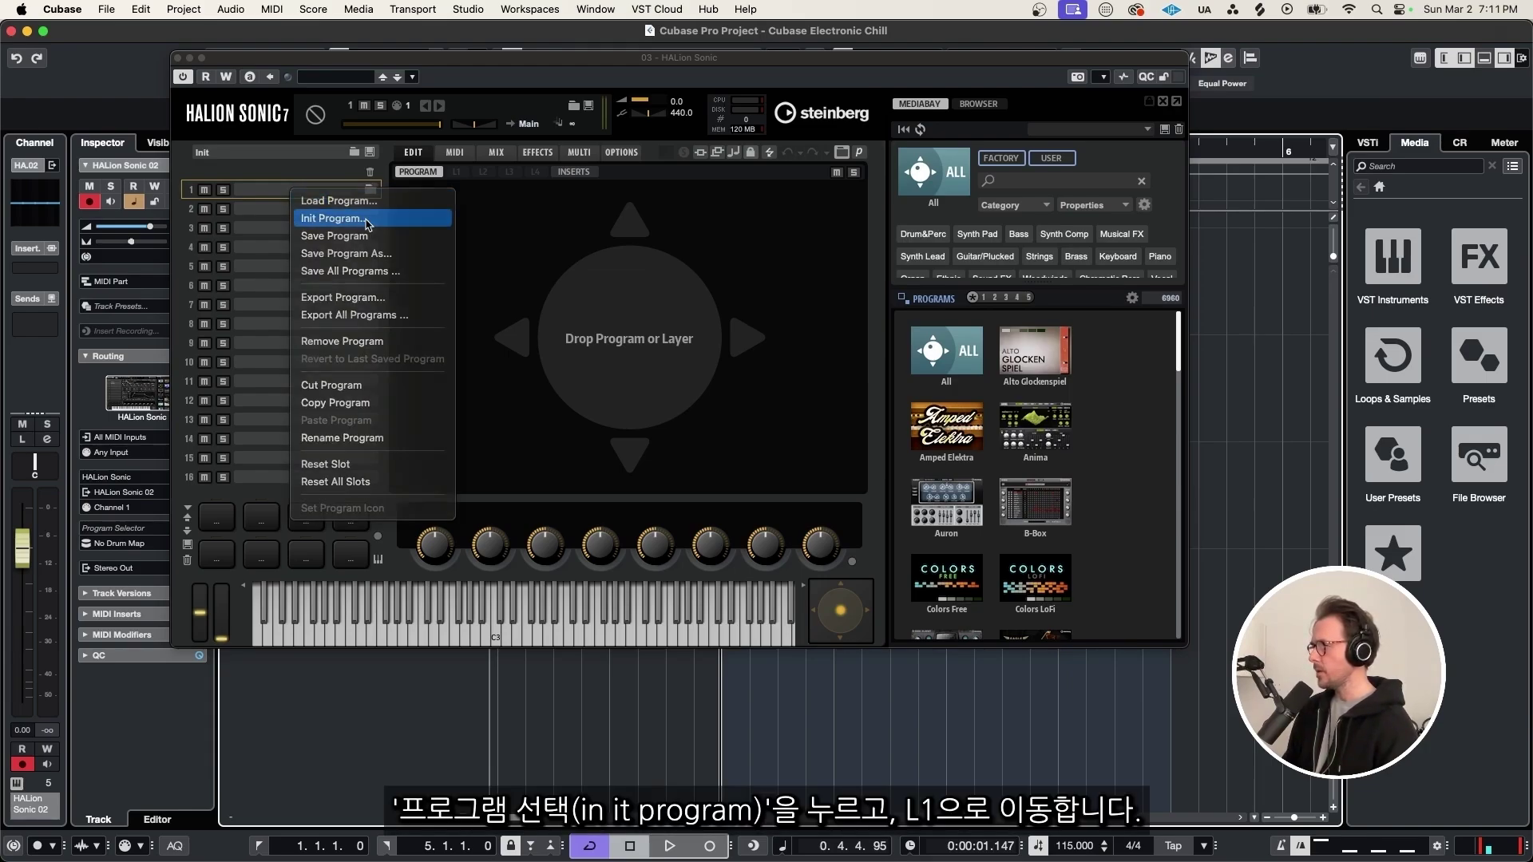
click(457, 172)
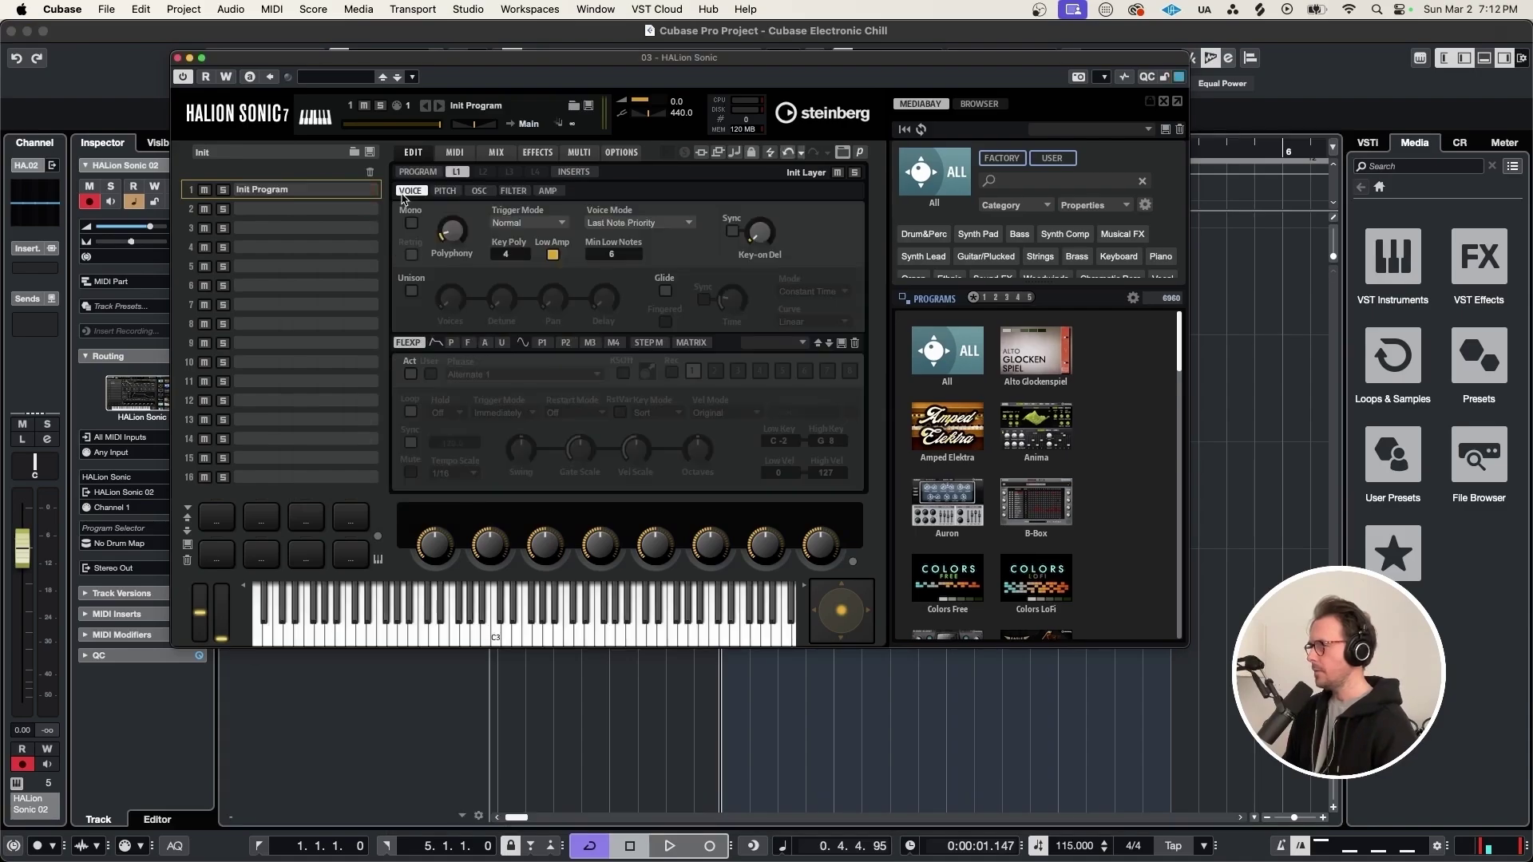
click(484, 192)
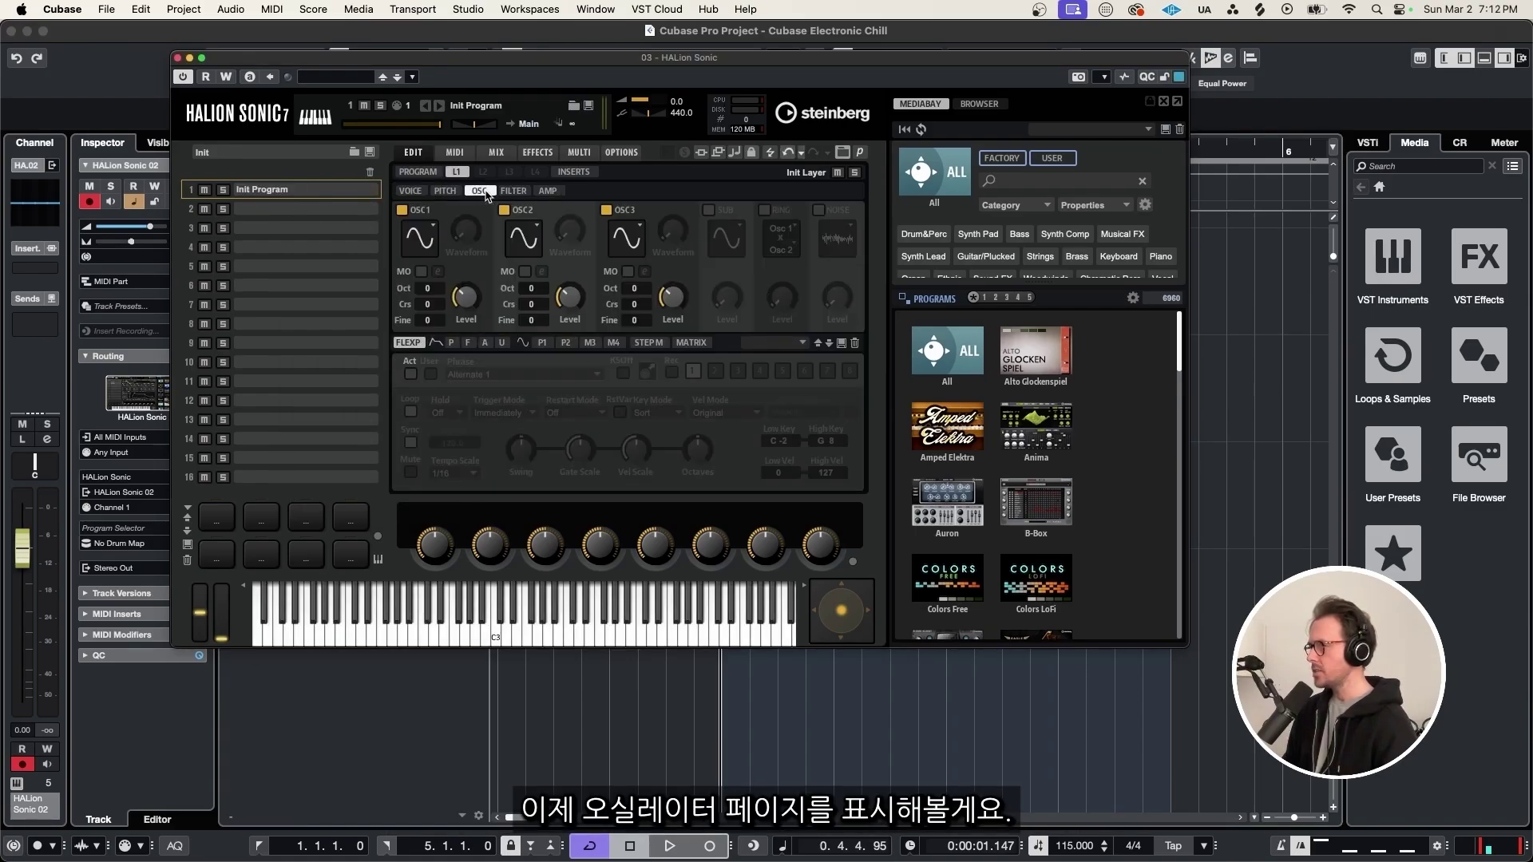
Set OSC1 to a Triangle wave and enable its multi-oscillator mode with 2.9 voices and a detune of 20
click(426, 236)
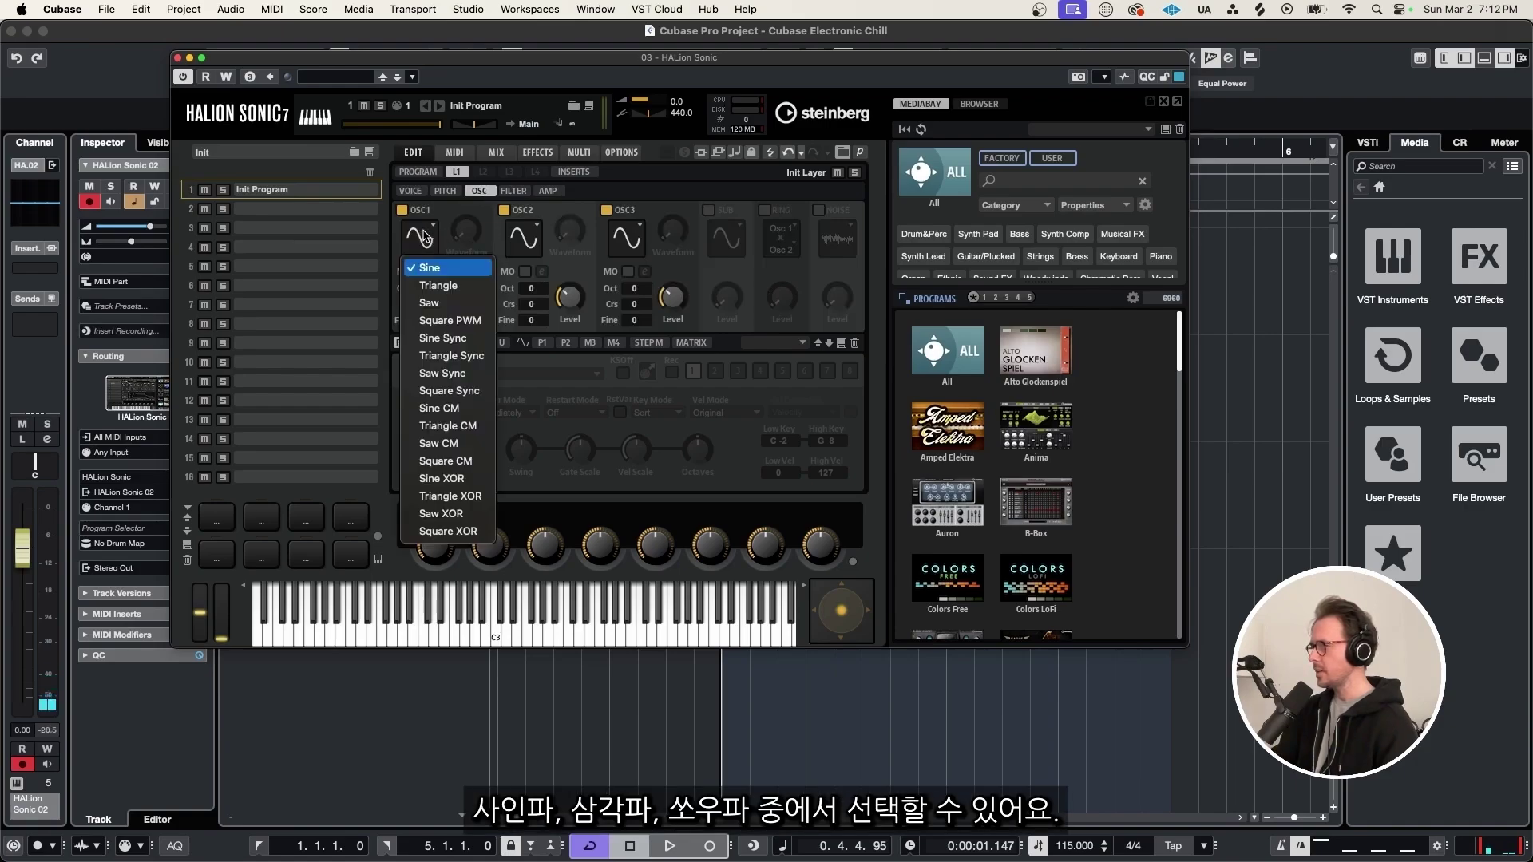
click(438, 289)
click(438, 271)
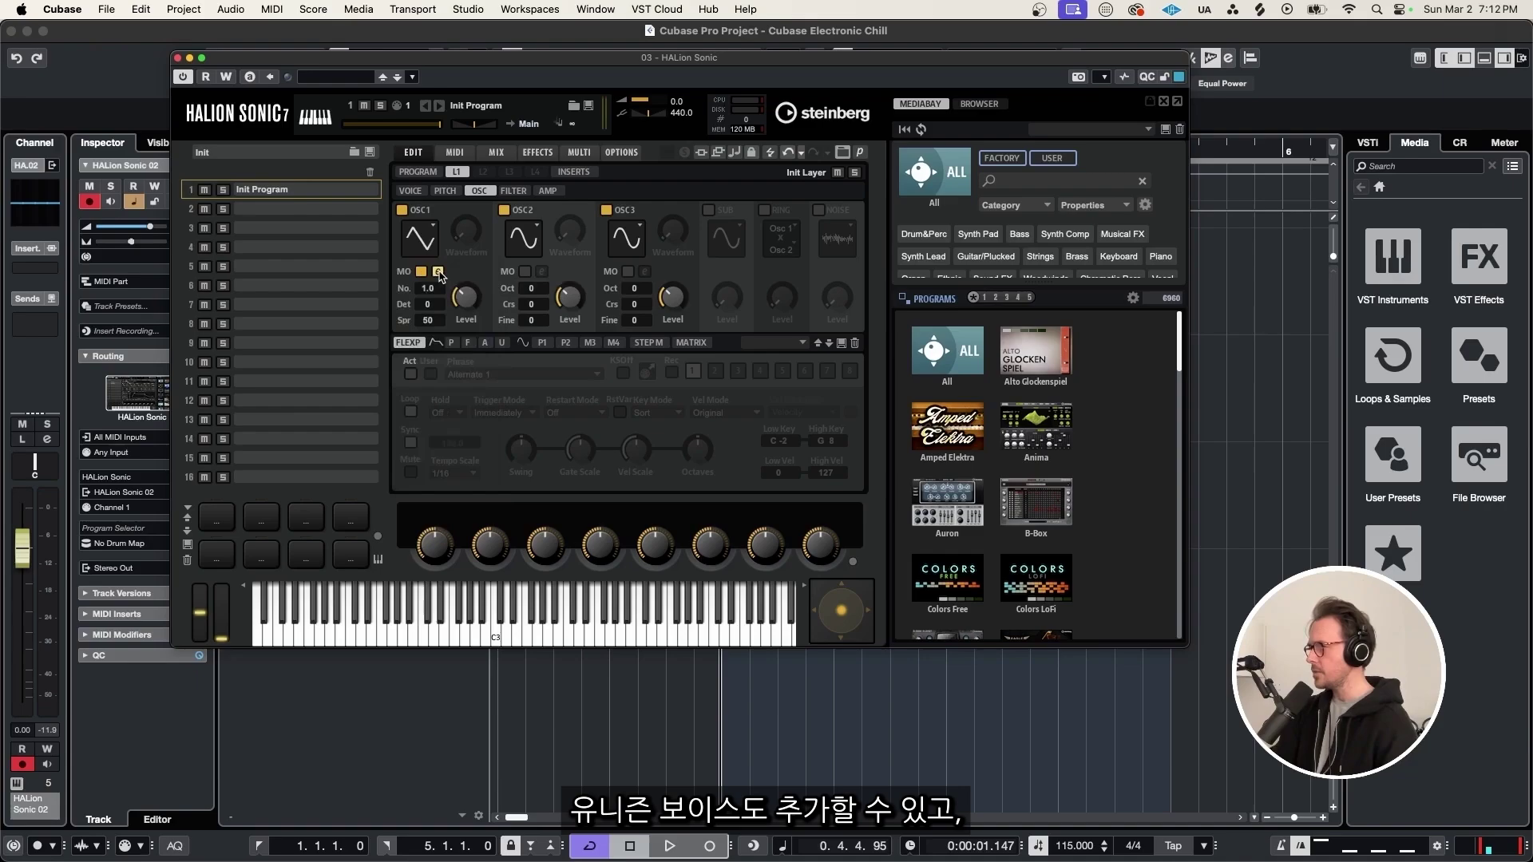
scroll(431, 289, up, 5)
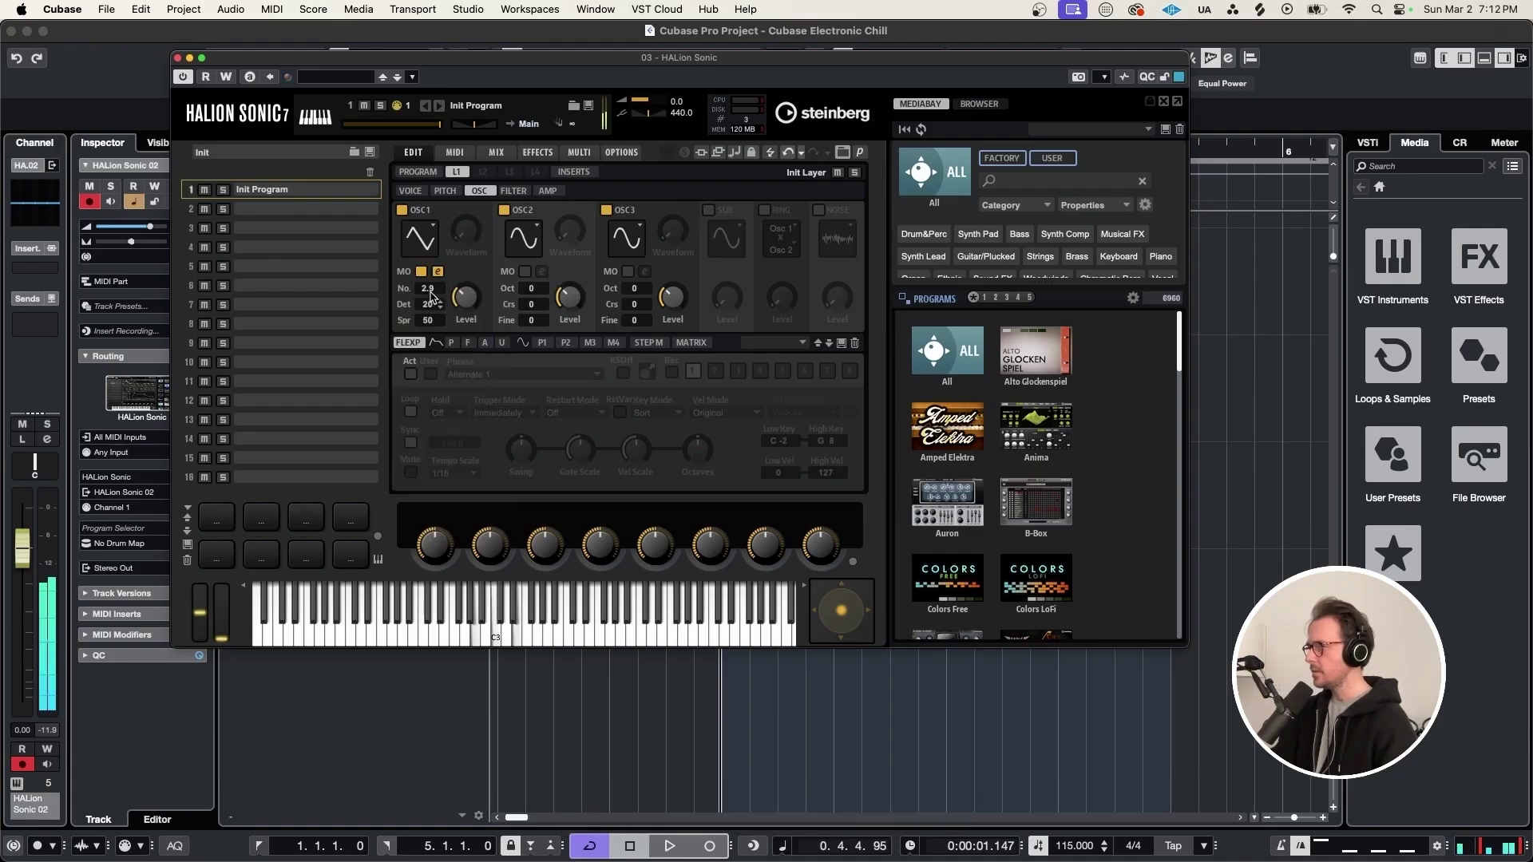
Enable the sub, ring modulation and noise oscillators and adjust the noise level
click(708, 210)
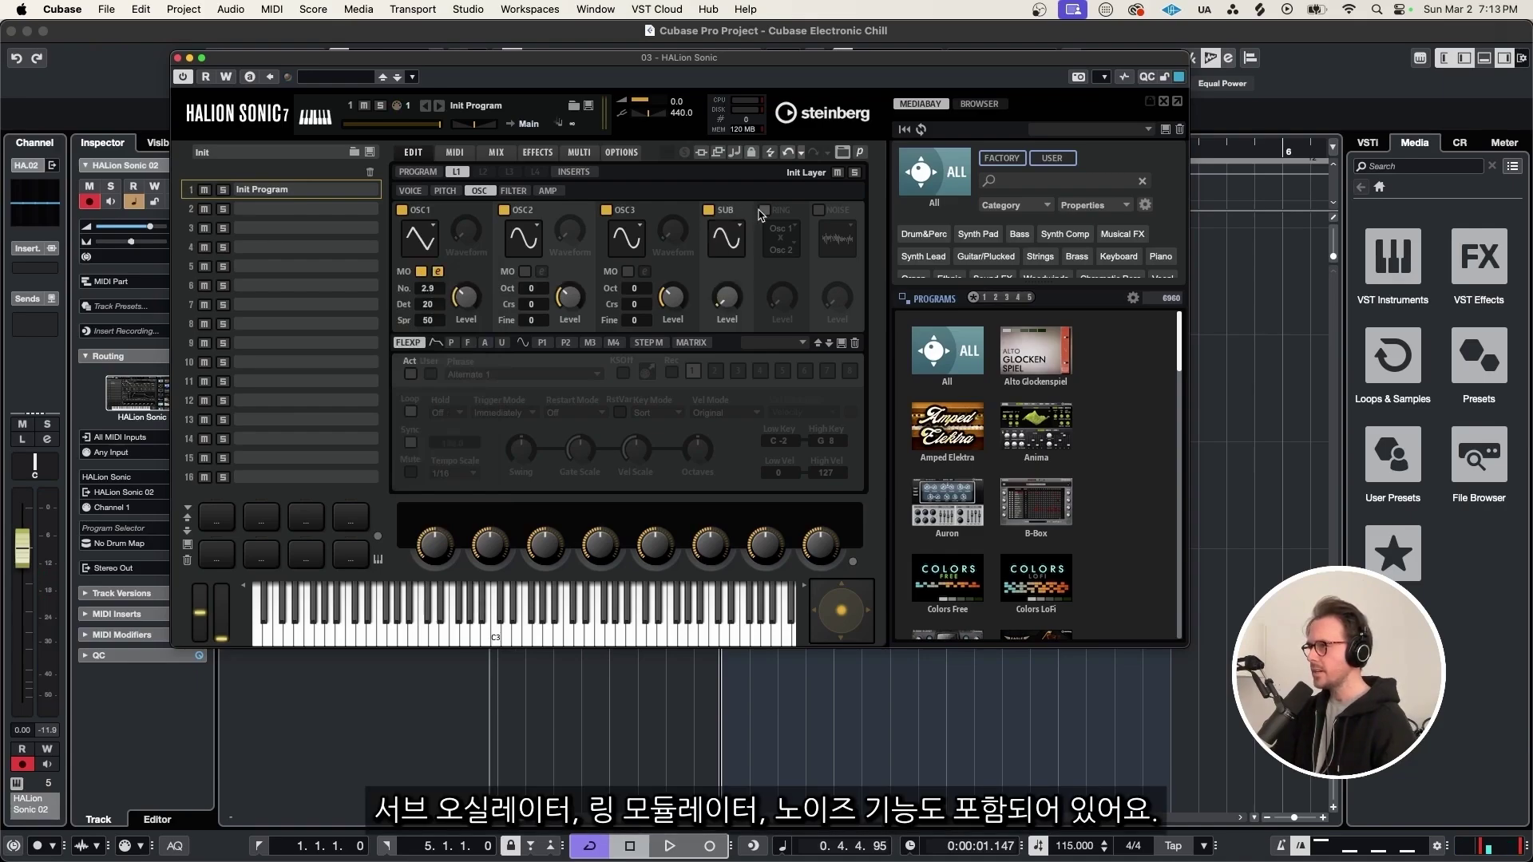
click(764, 210)
click(819, 210)
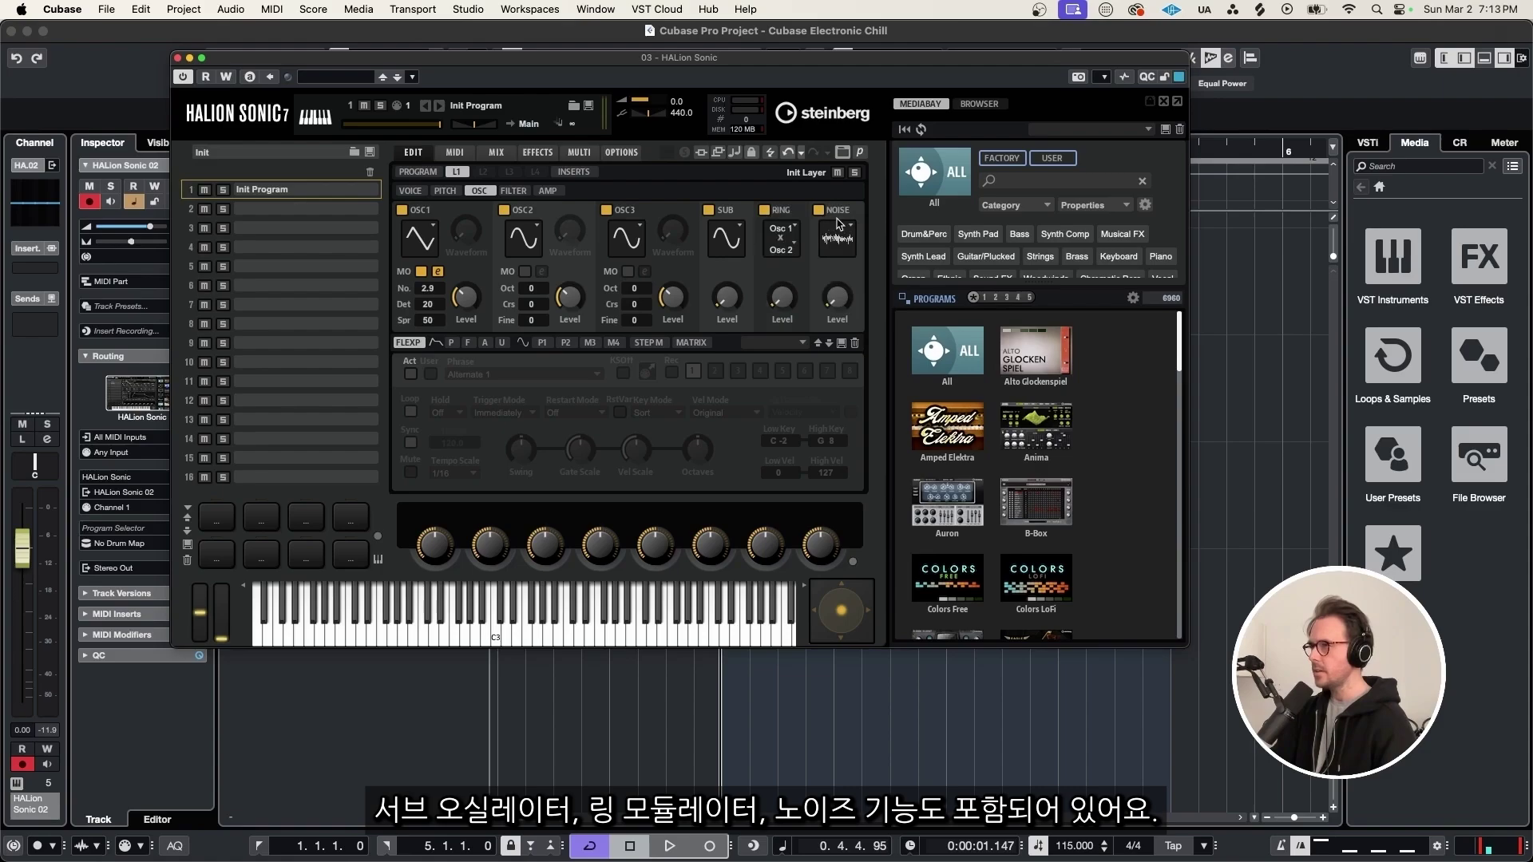
scroll(836, 297, down, 5)
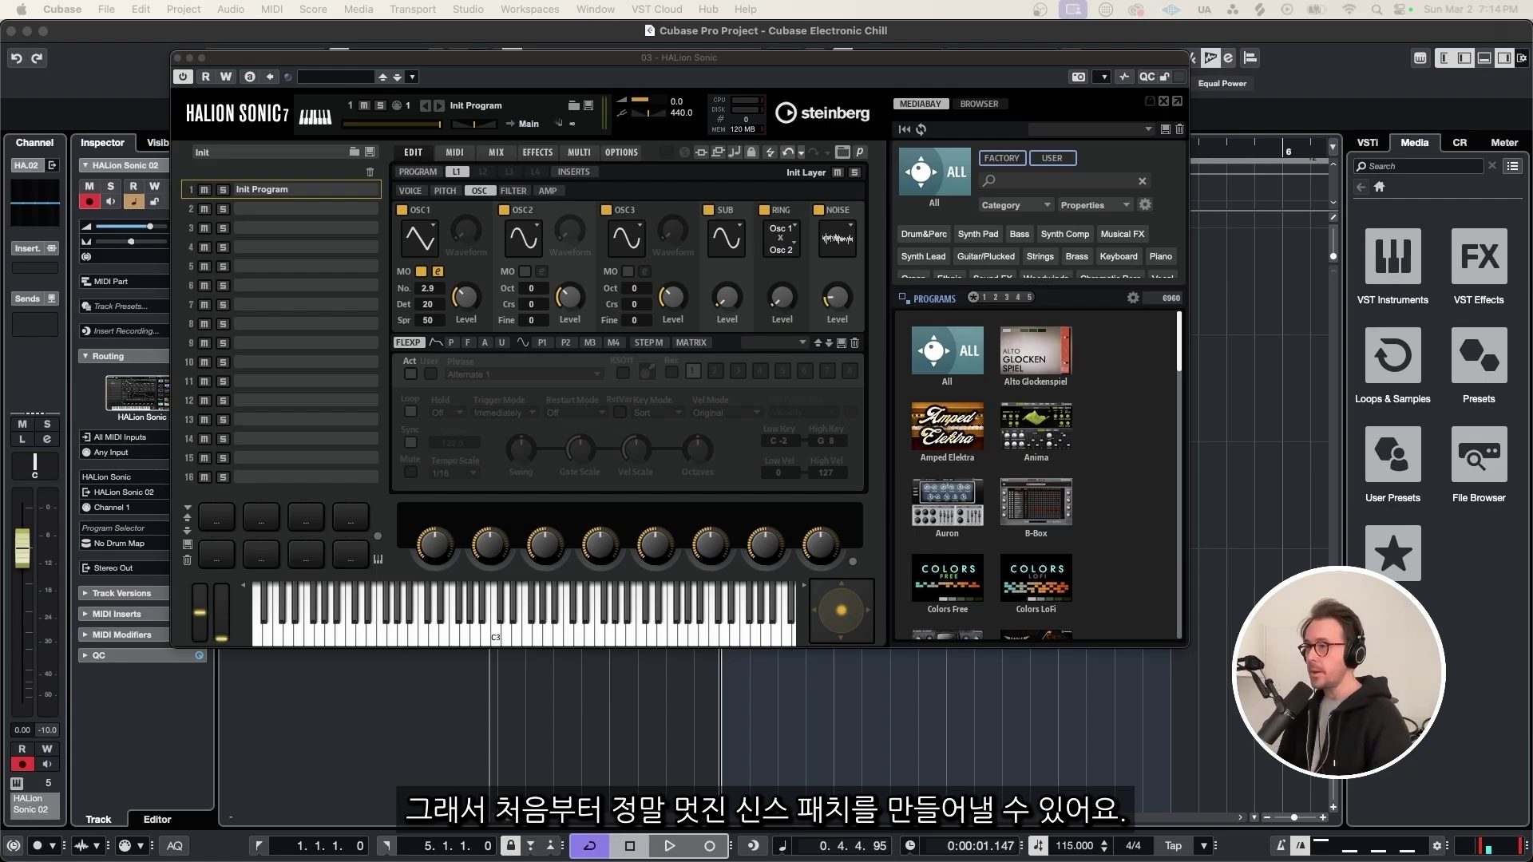
Browse HALion Sonic's programs with the user filter changed, and open the HS7 Chill & Moody MIDI part for editing
click(1052, 159)
double_click(944, 332)
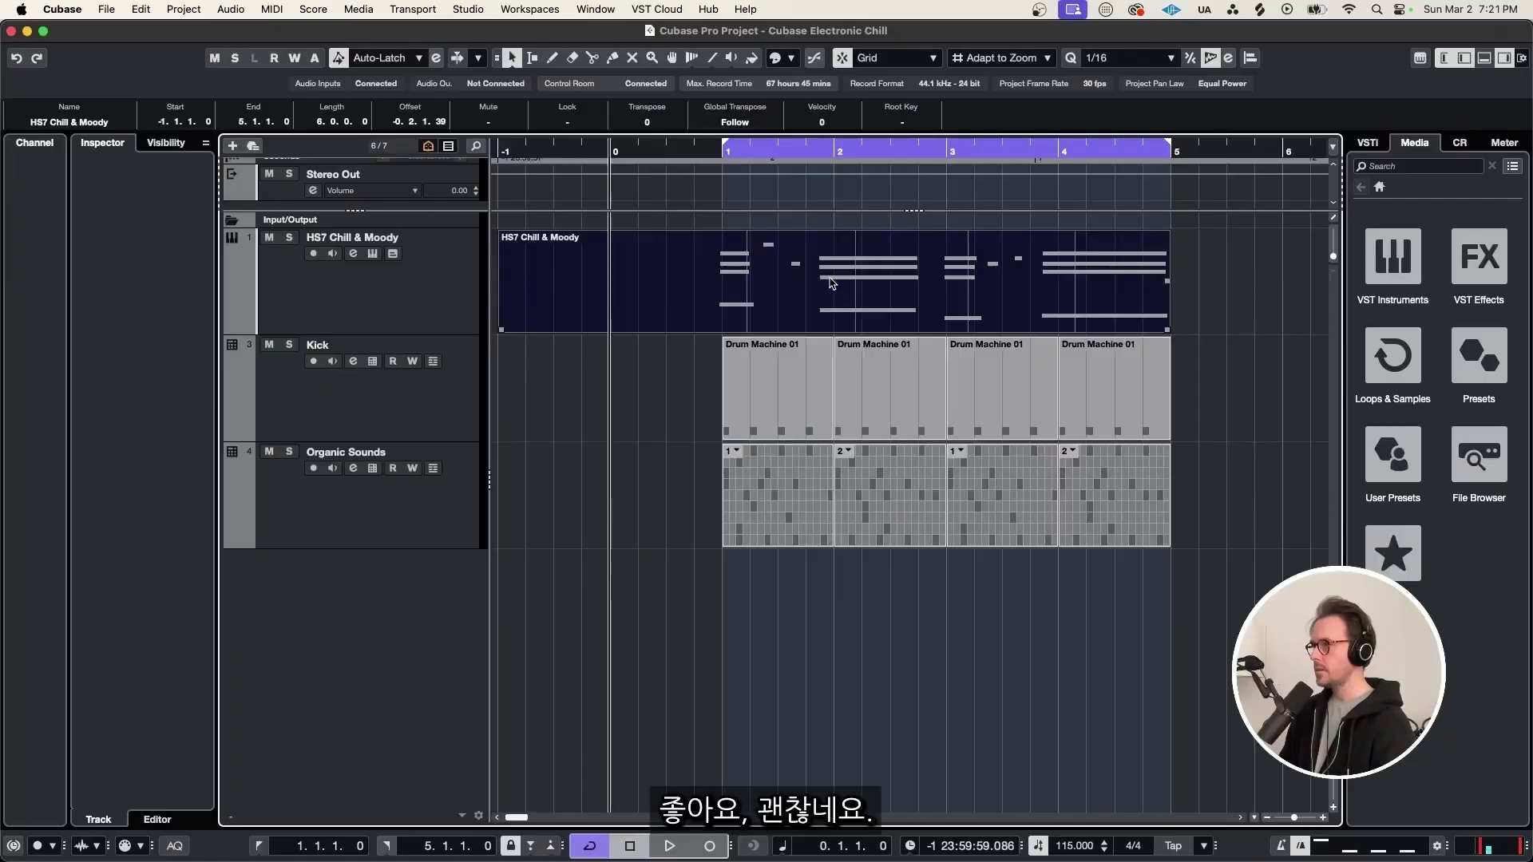
double_click(832, 283)
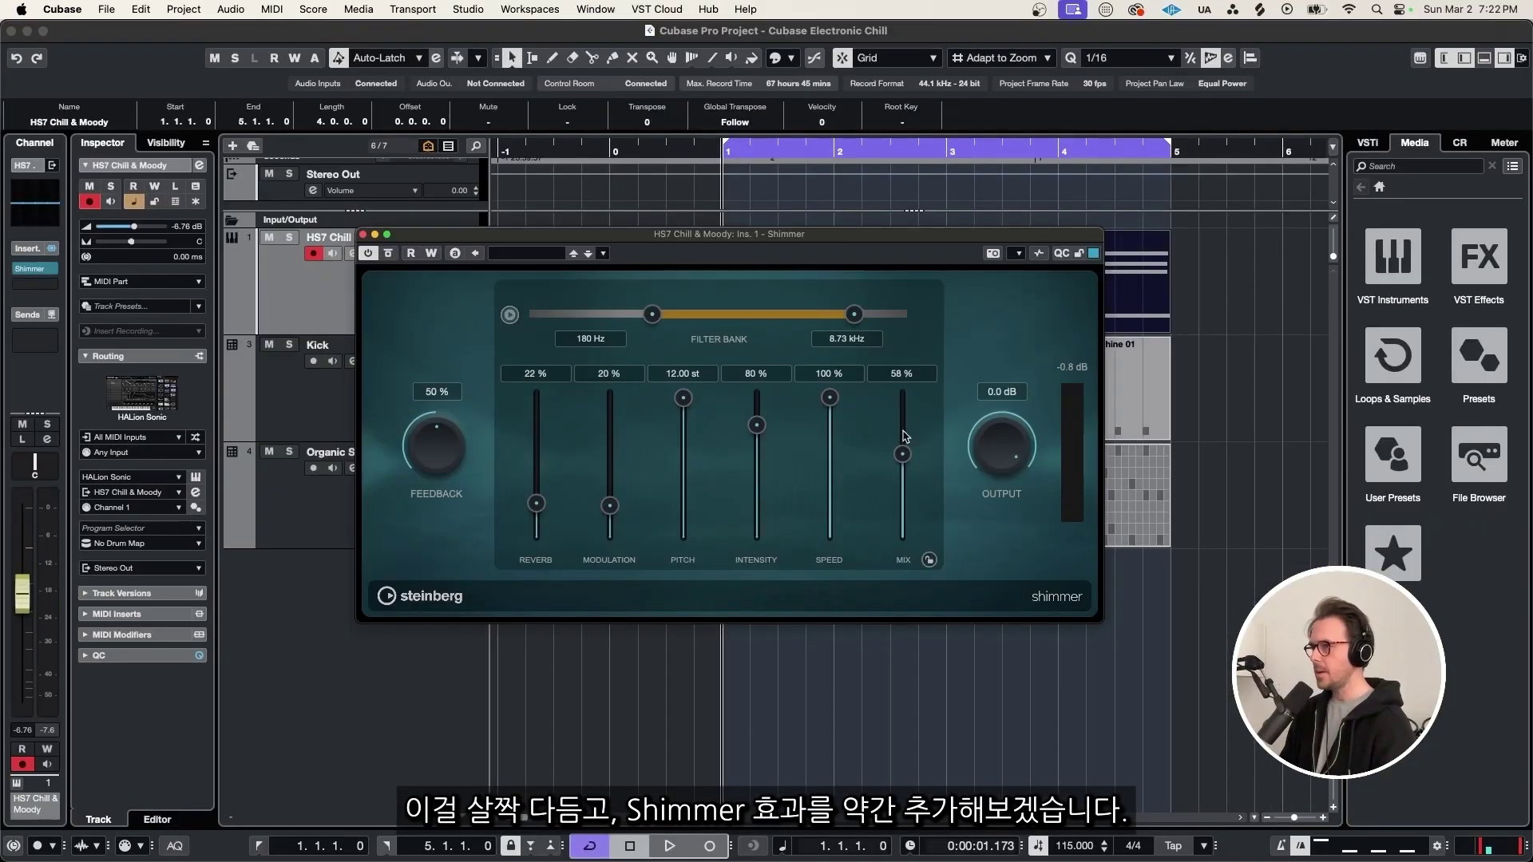
Lower the Shimmer mix on HS7 Chill & Moody to 18% and its upper filter limit to about 1.91 kHz during playback
drag(907, 458, 907, 512)
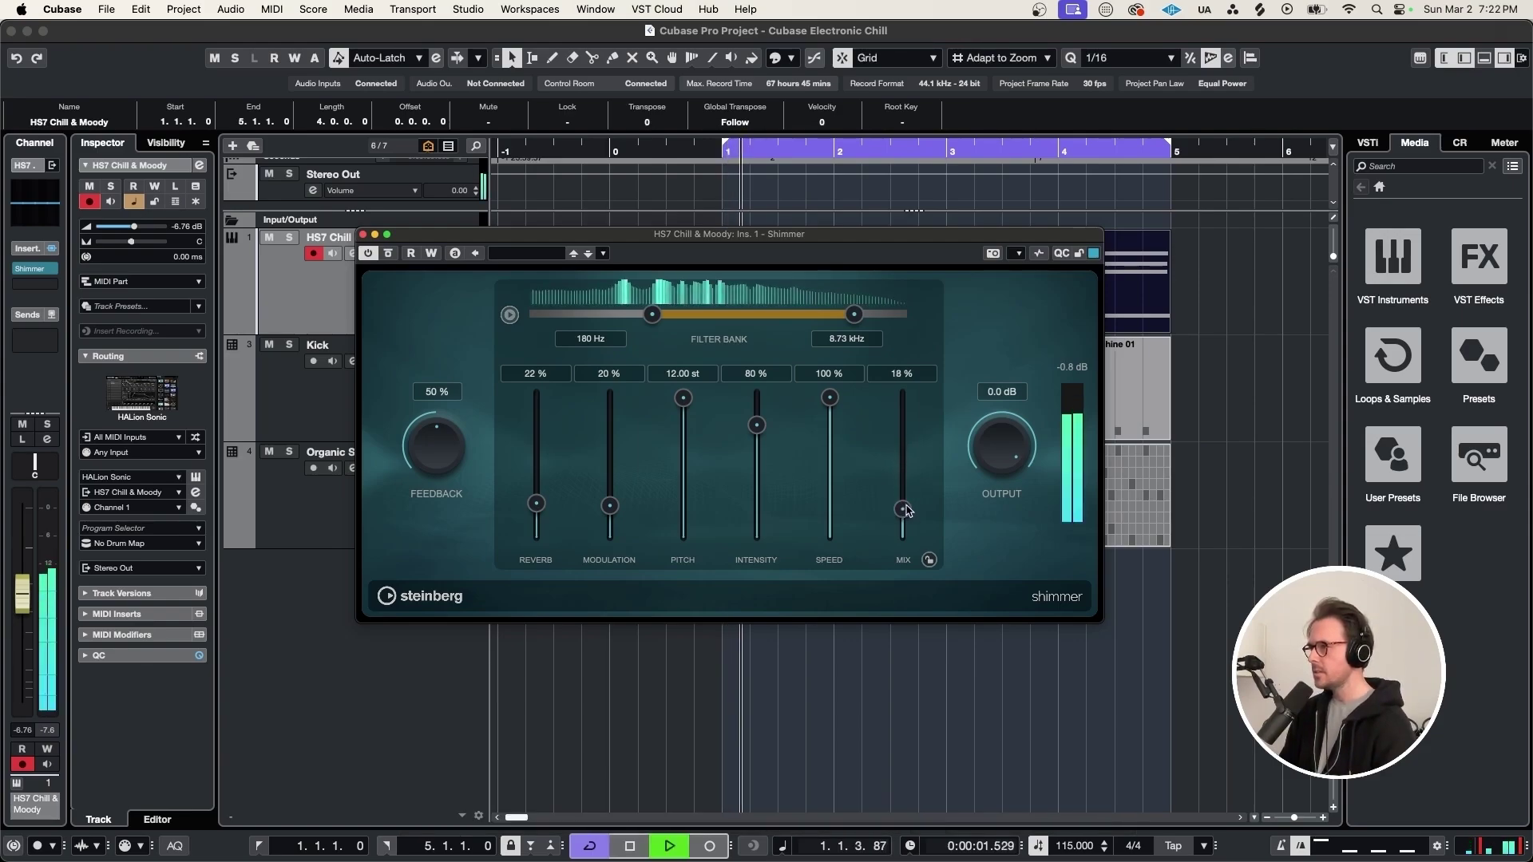
drag(855, 315, 775, 325)
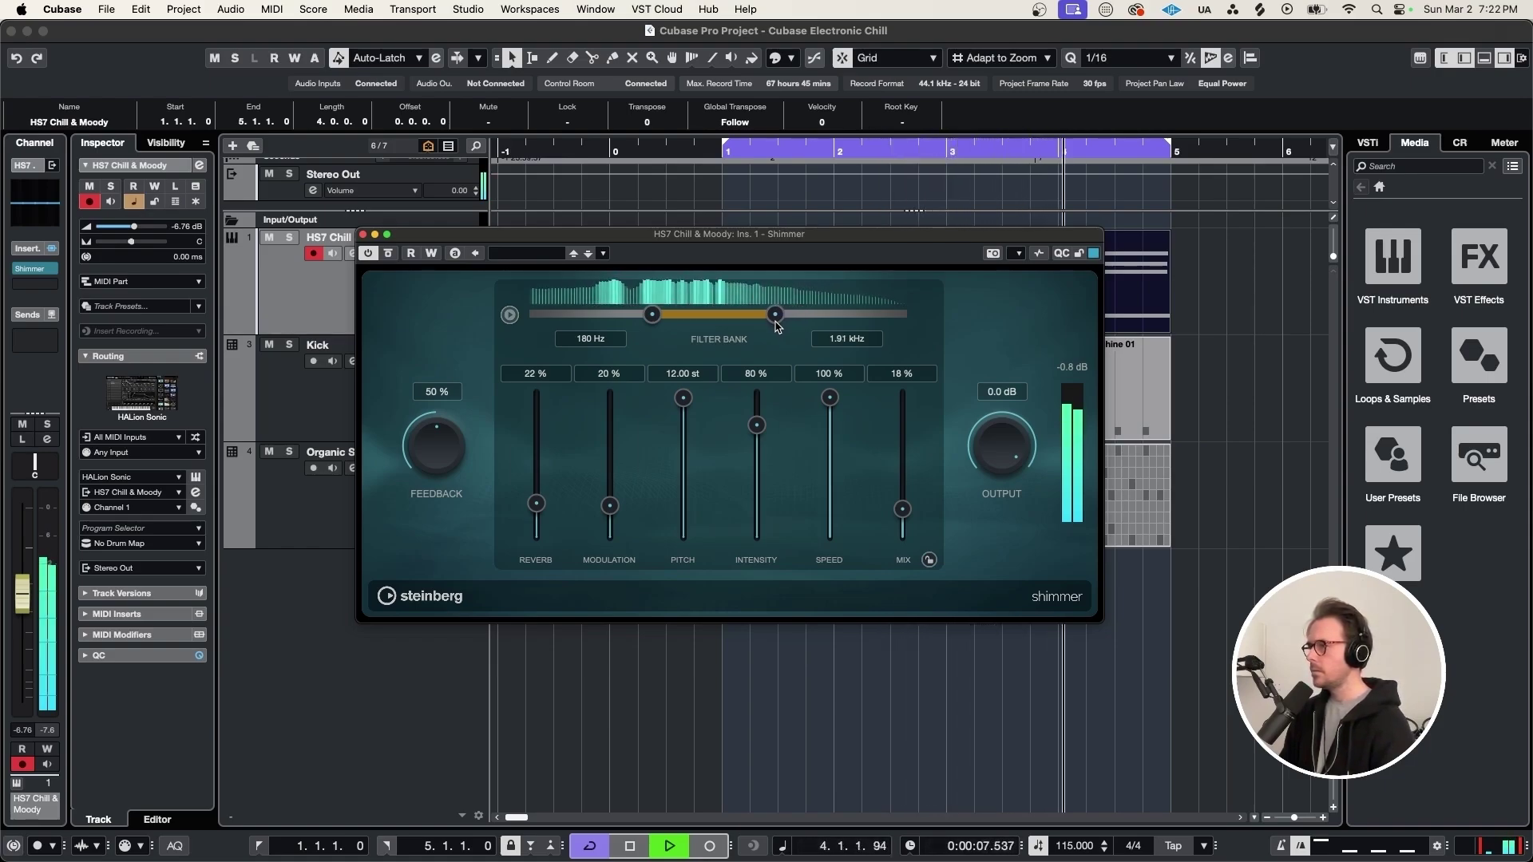
key(space)
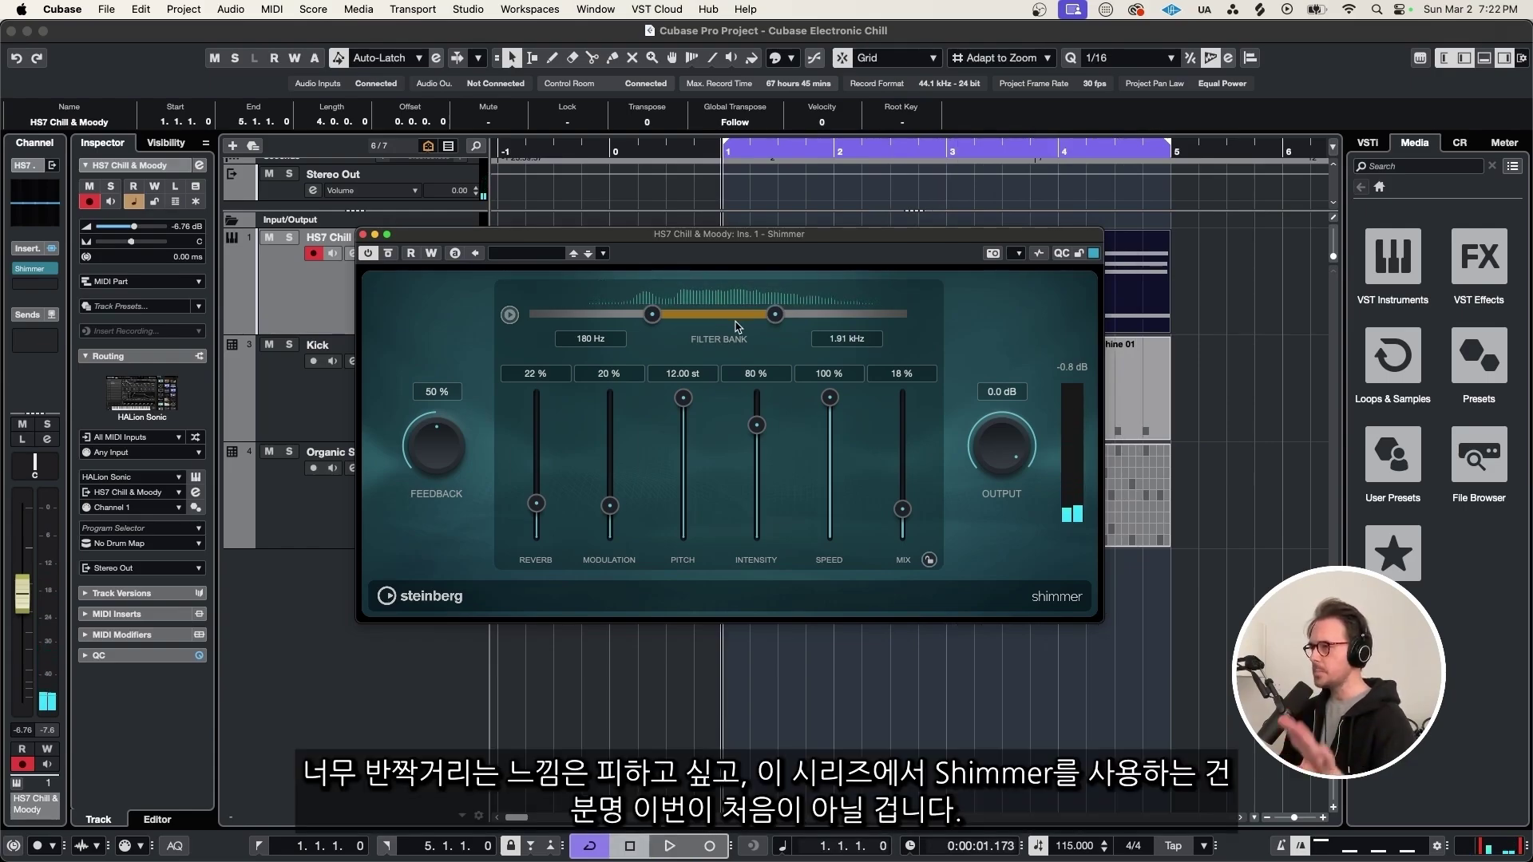
drag(776, 313, 771, 314)
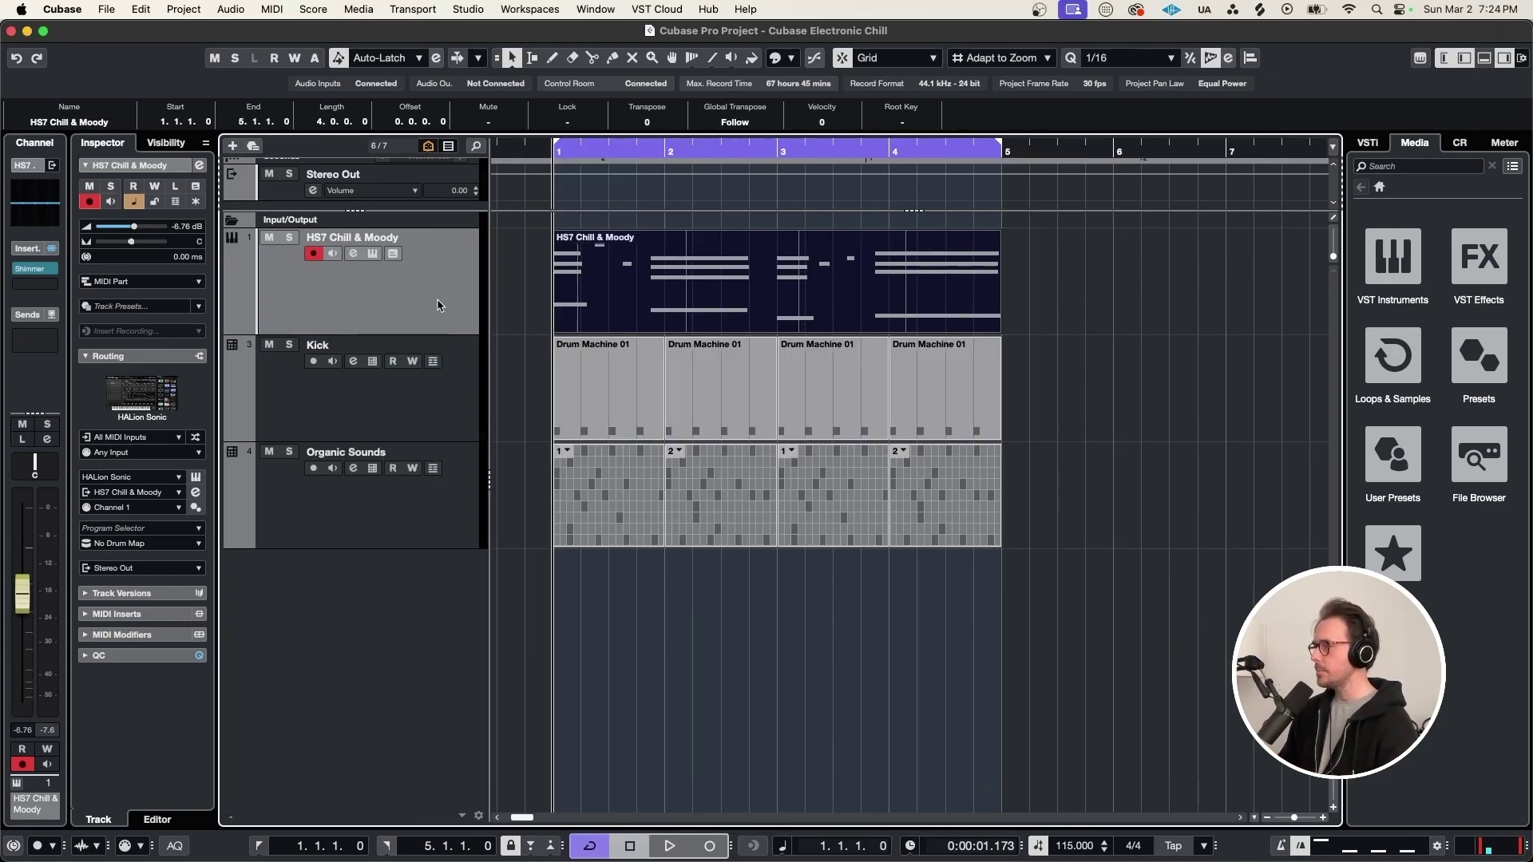
Add another HALion Sonic instrument track with MIDI Part events and load an Init Program into slot 1
key(super+t)
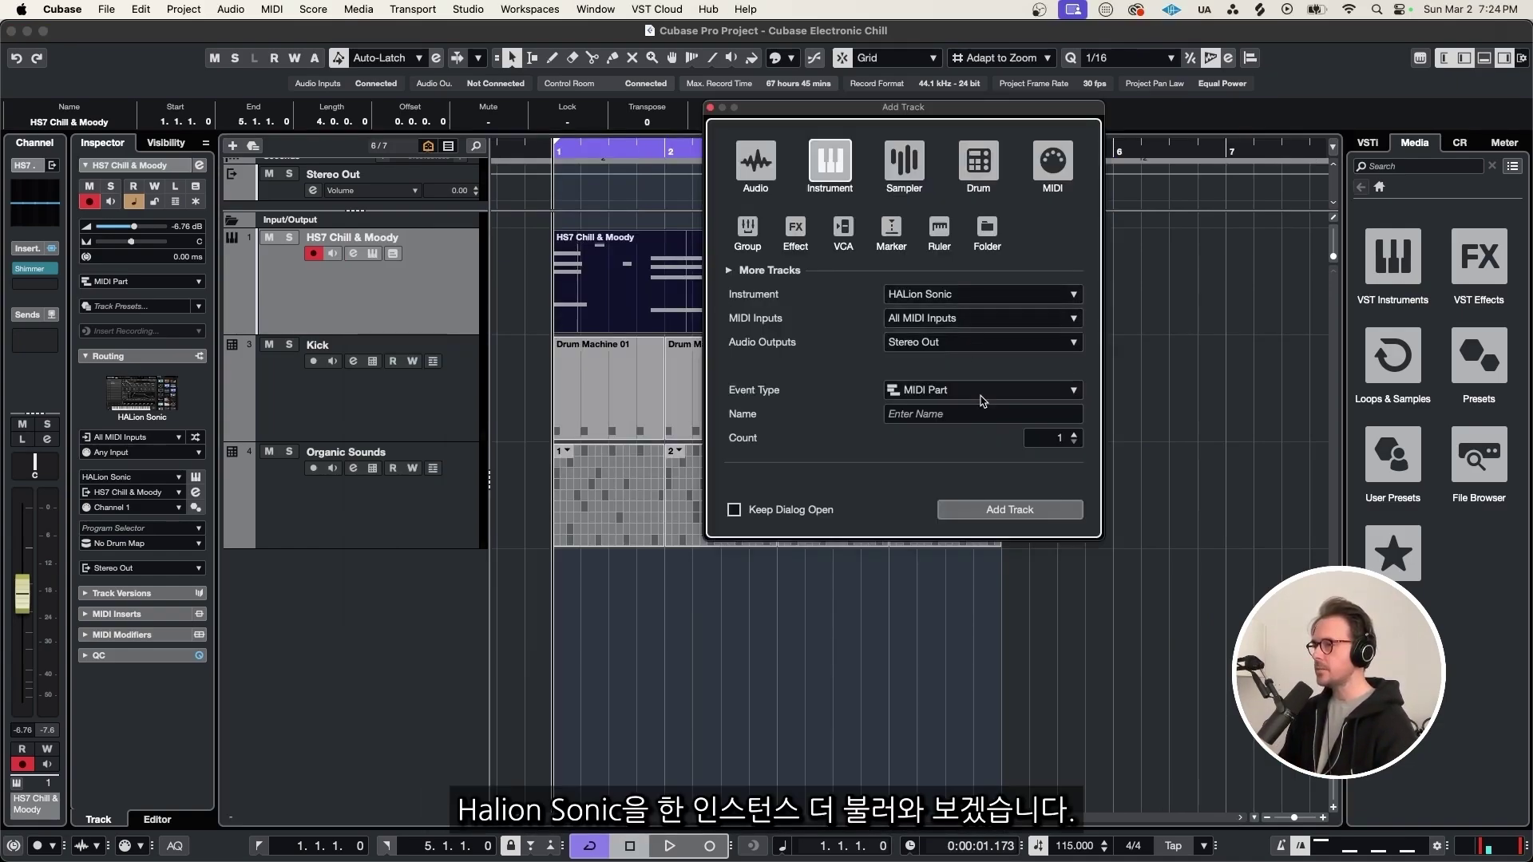
click(1008, 510)
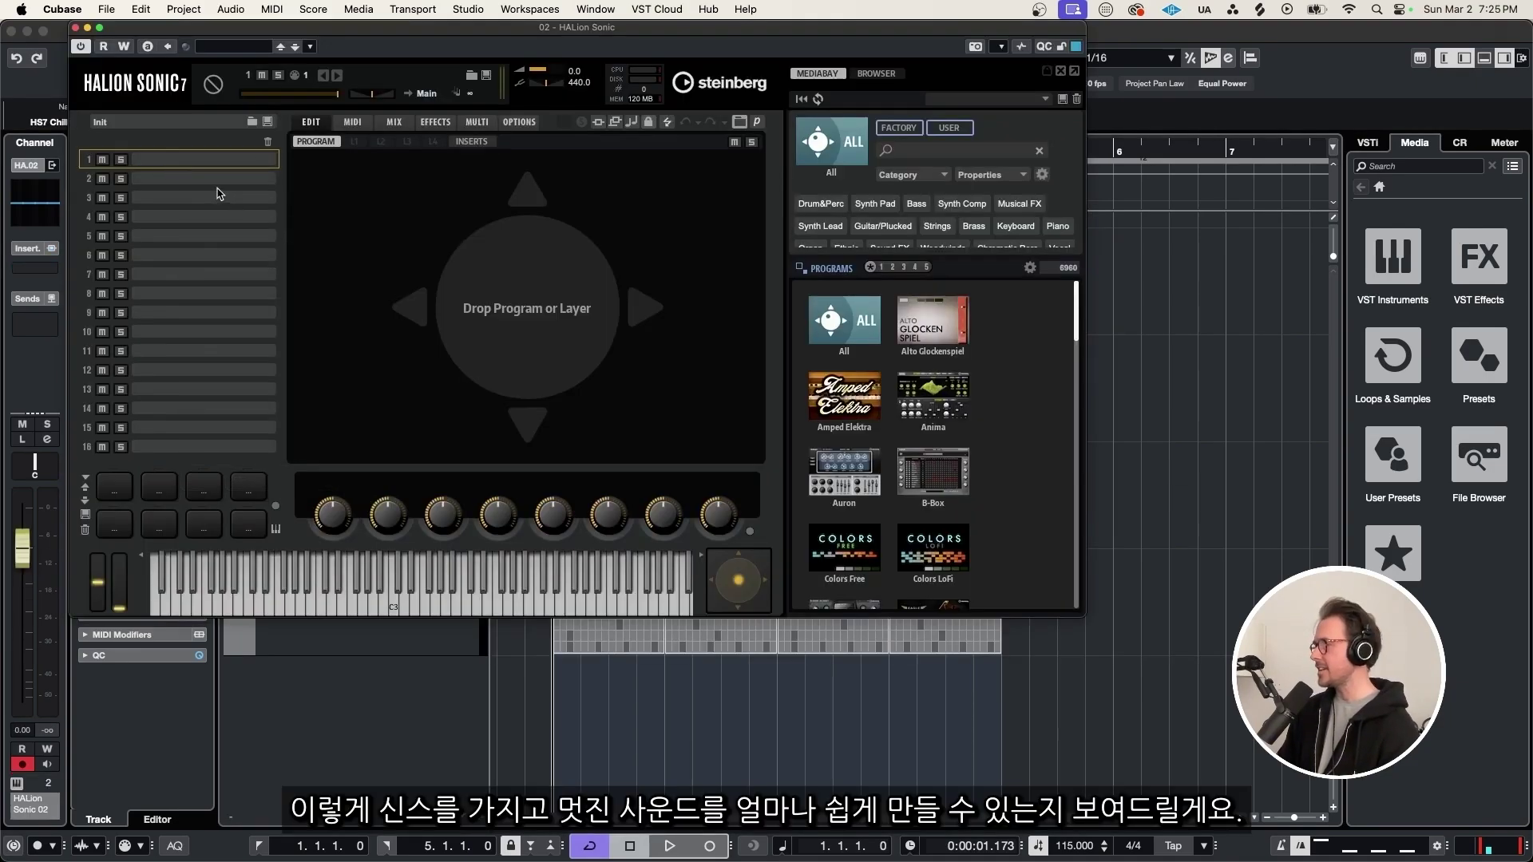
right_click(182, 162)
click(214, 189)
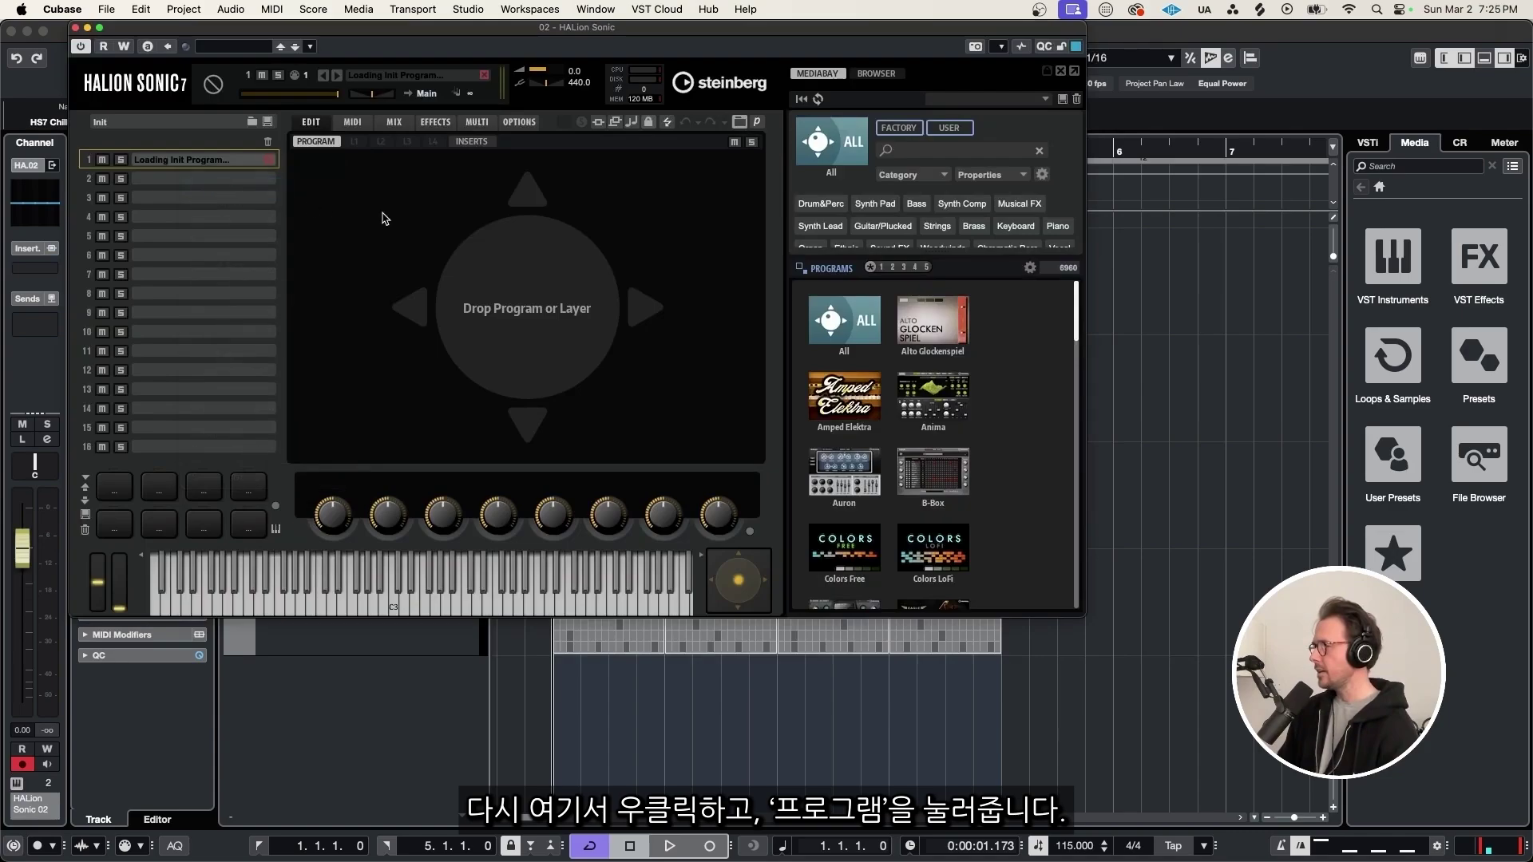
Shape layer 1's amplifier envelope into a short decay ending at level 0, with a time of about 455 ms
click(352, 142)
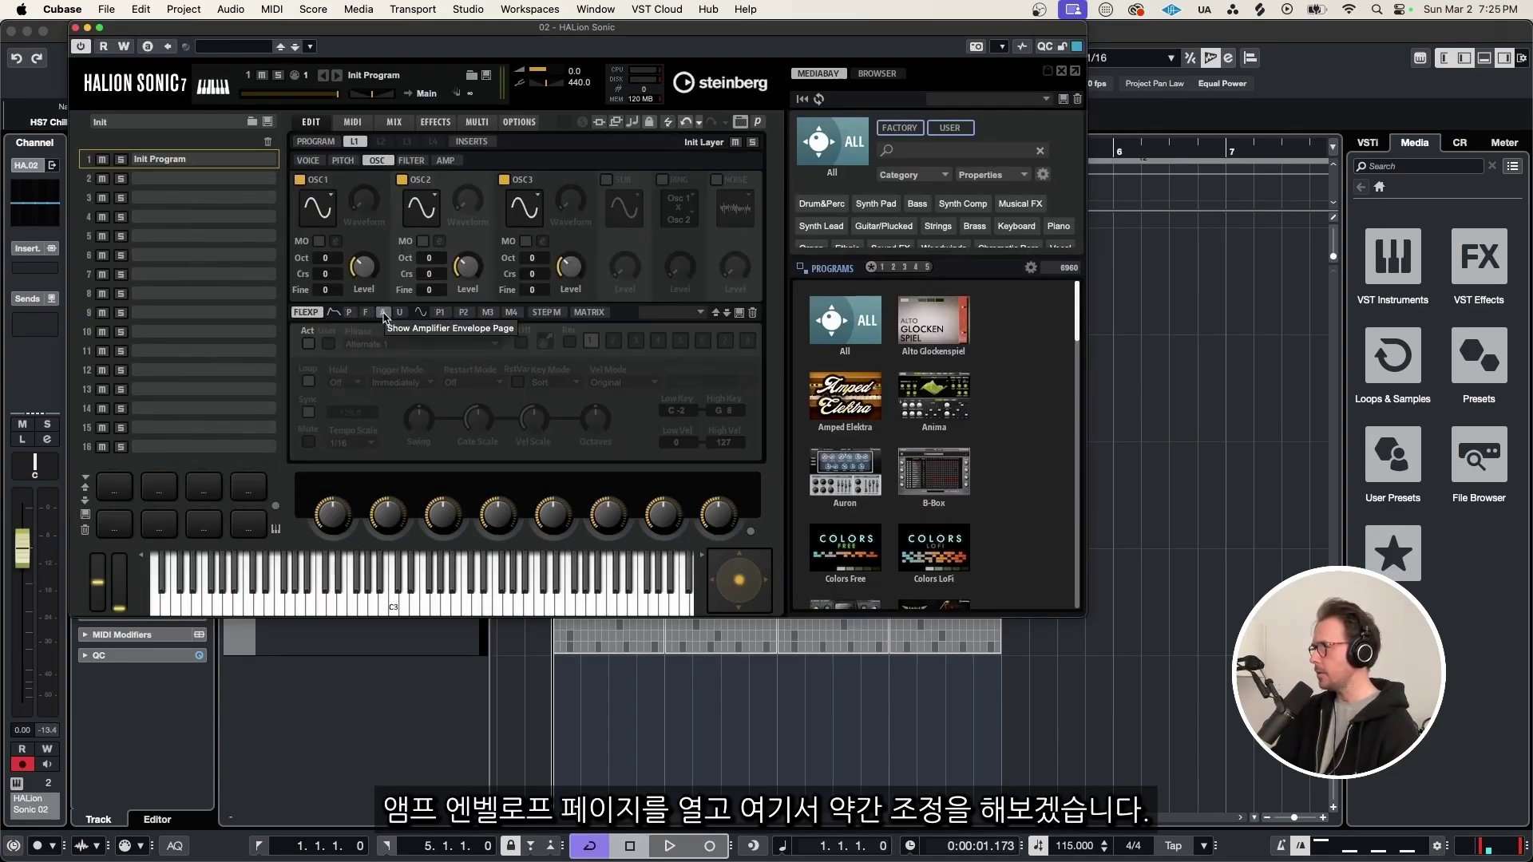
click(384, 313)
drag(607, 336, 577, 397)
Set OSC2 to a Saw wave and enable its multi-oscillator mode with 3.8 voices, detune 16 and spread 72
click(420, 206)
click(439, 273)
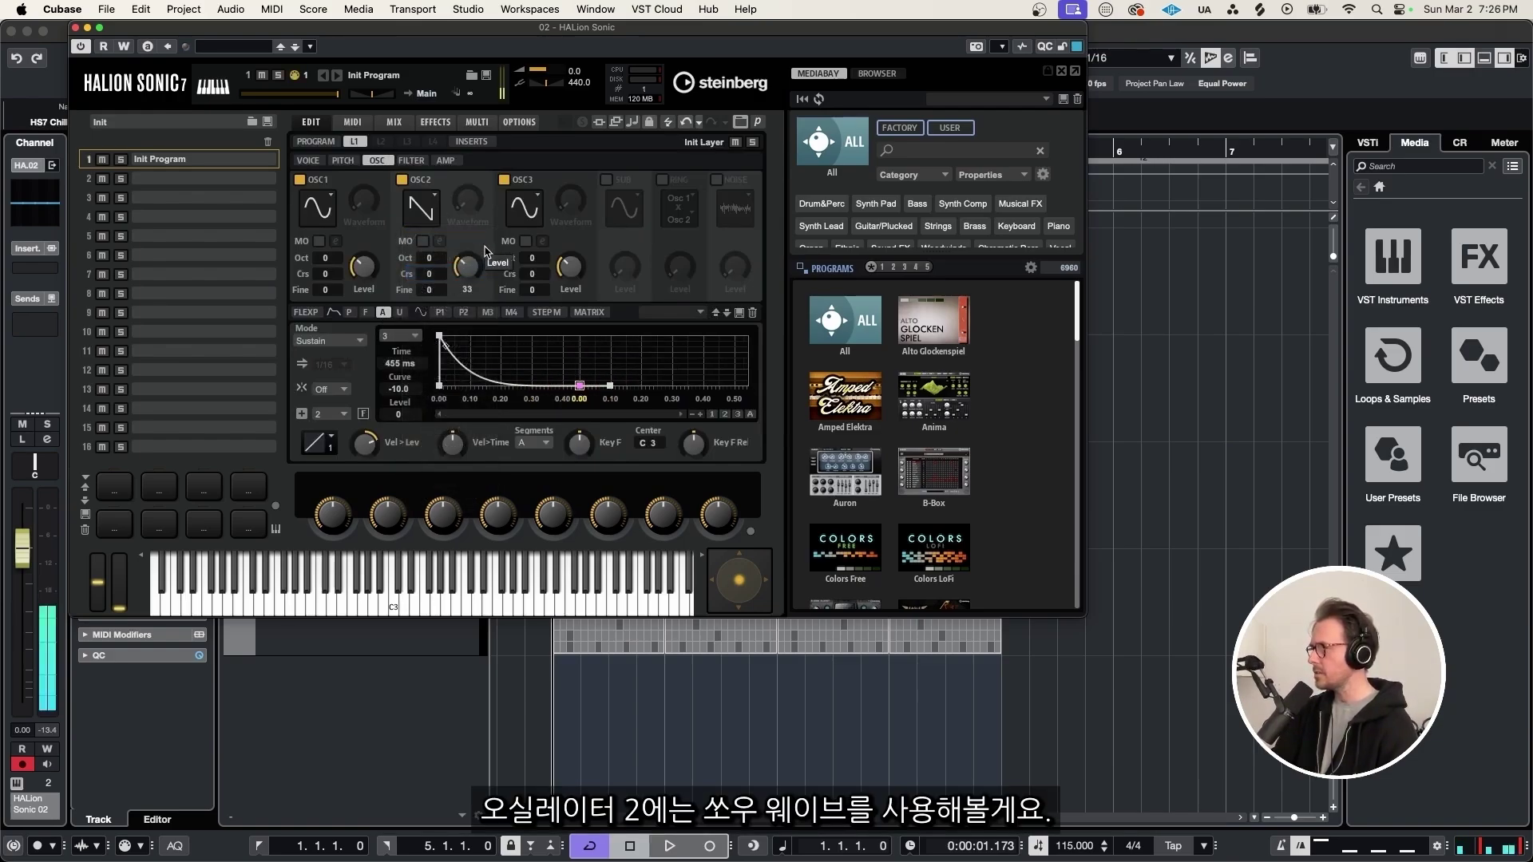
click(423, 241)
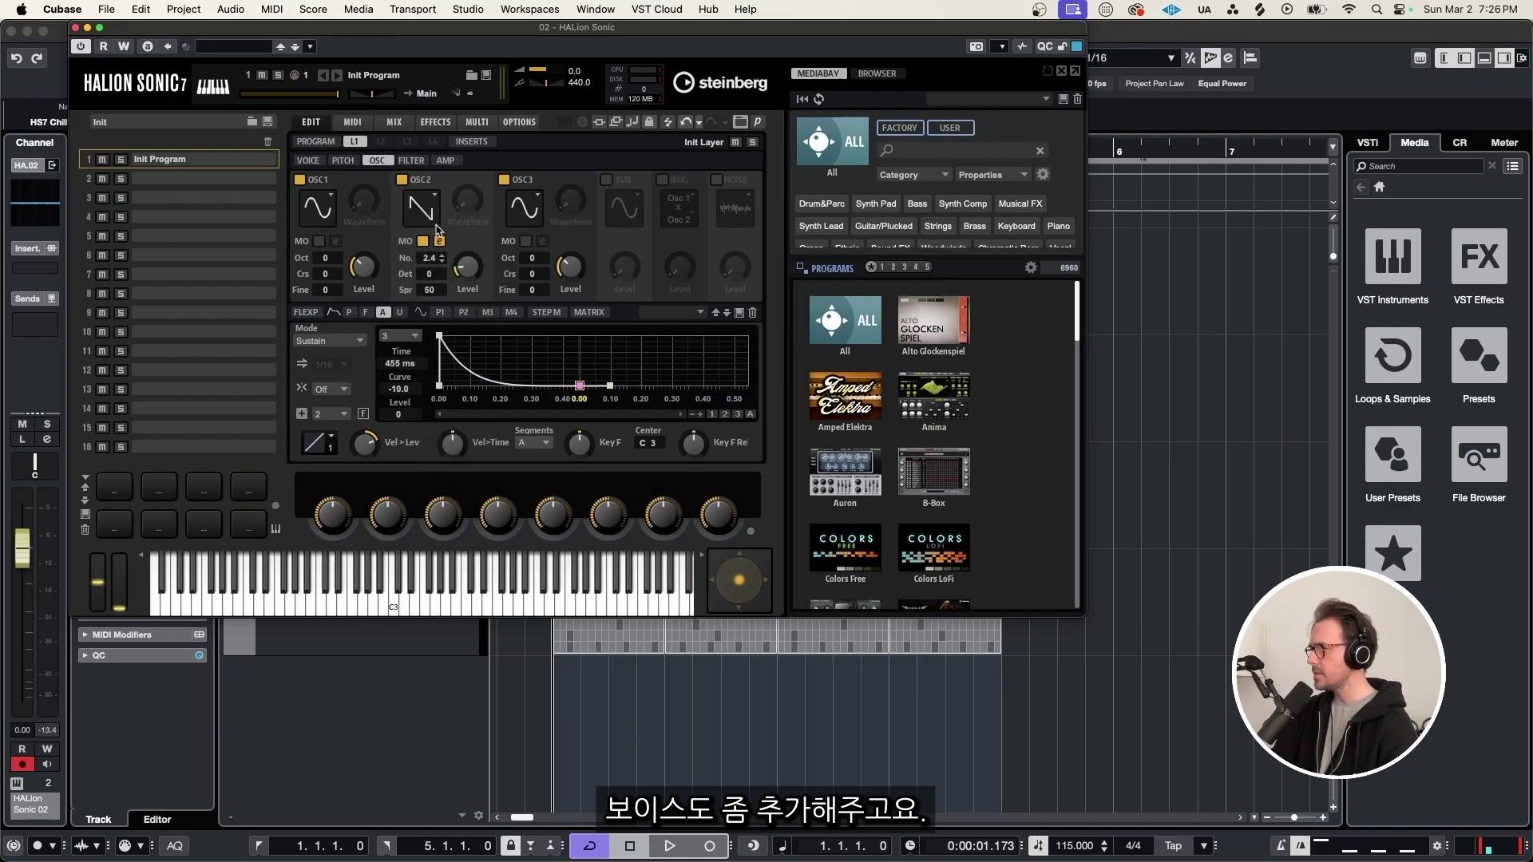
drag(432, 258, 438, 248)
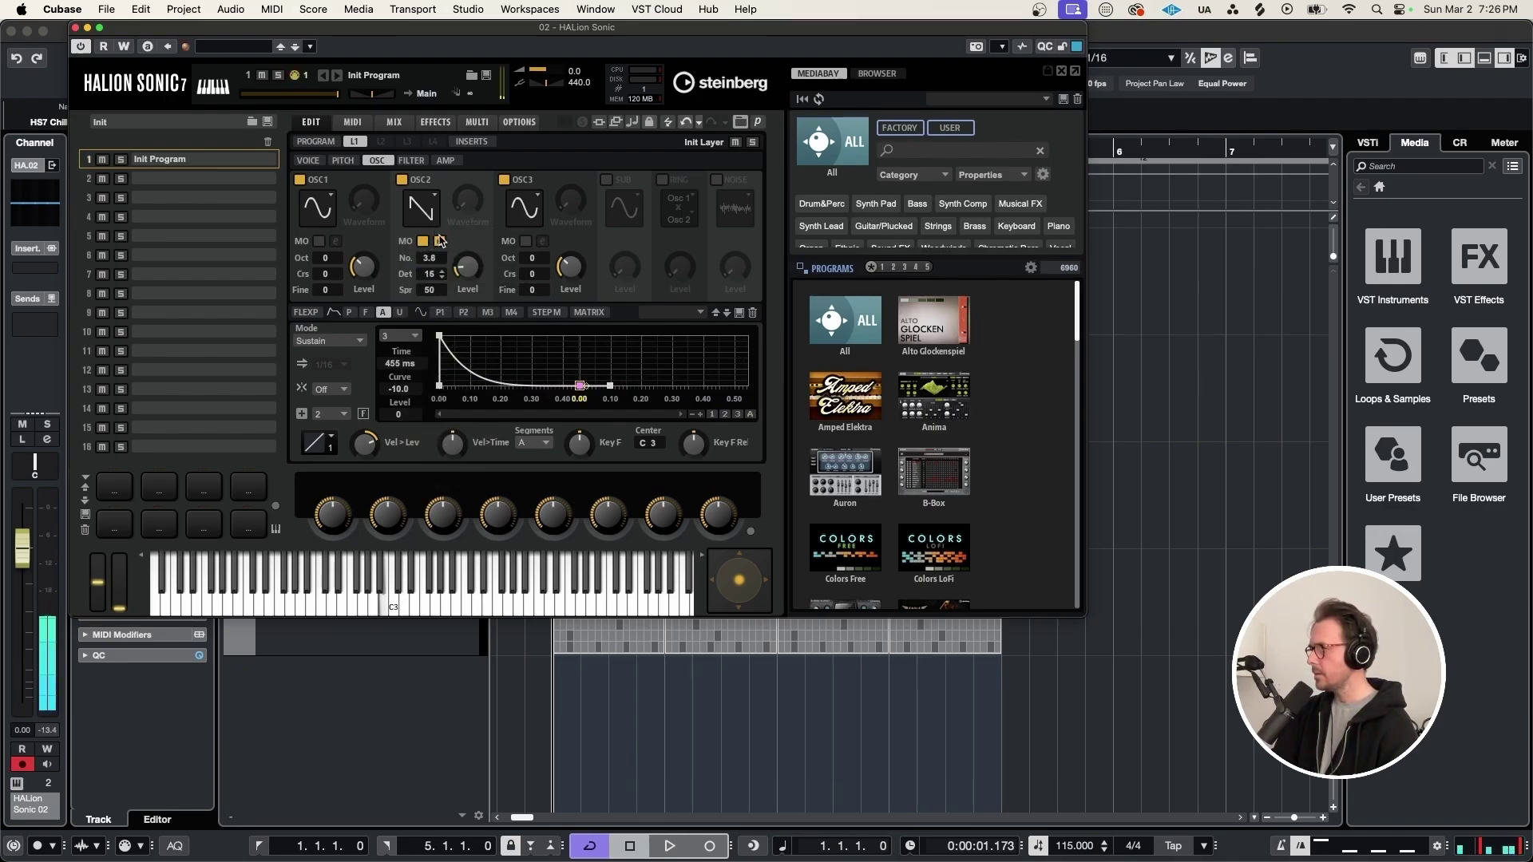
click(440, 241)
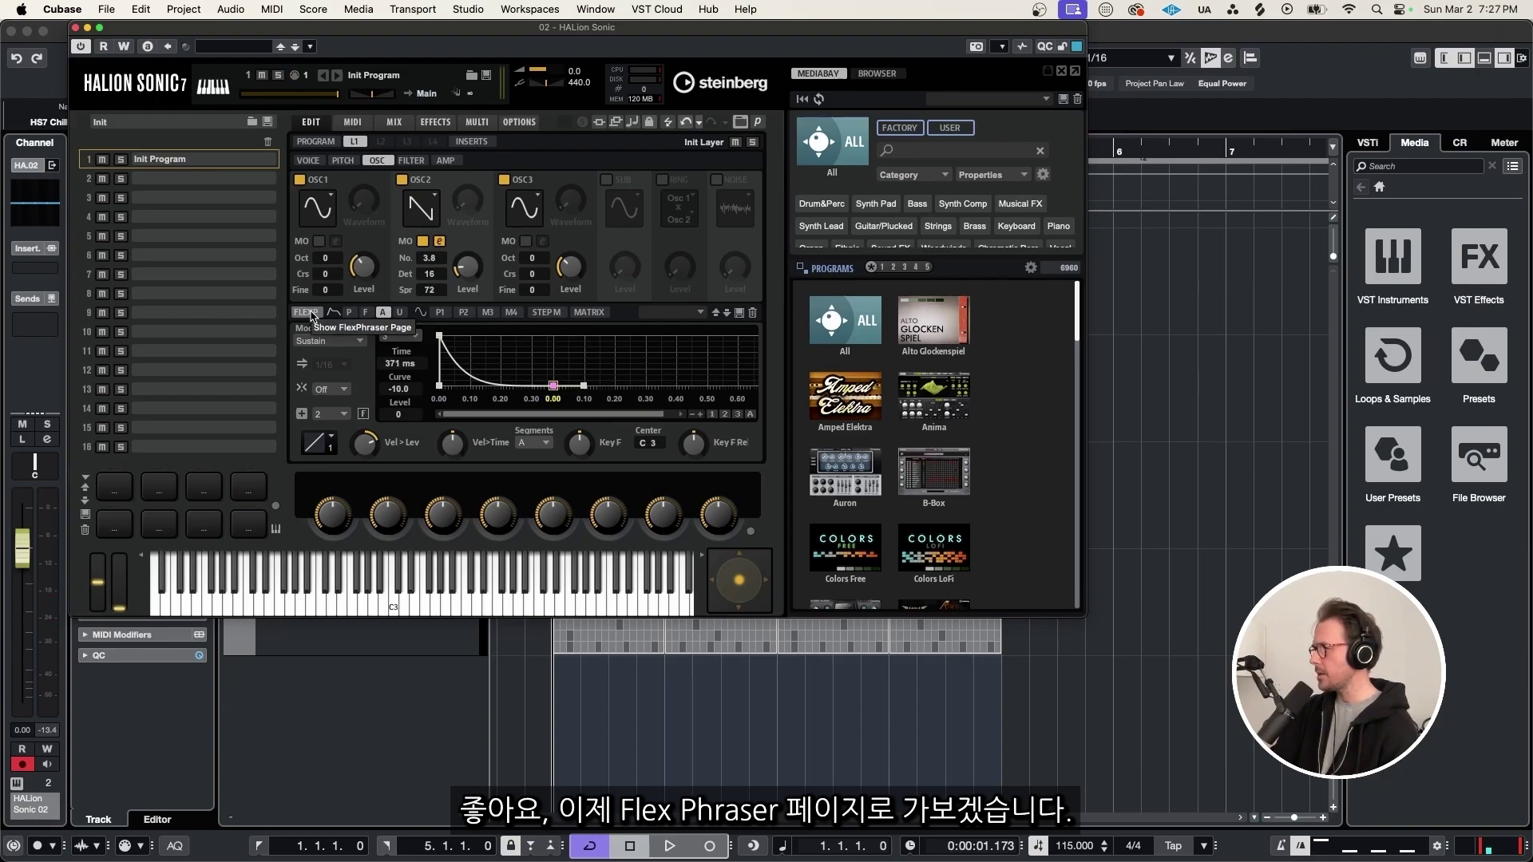
Activate the FlexPhraser for layer 1
click(305, 312)
click(309, 344)
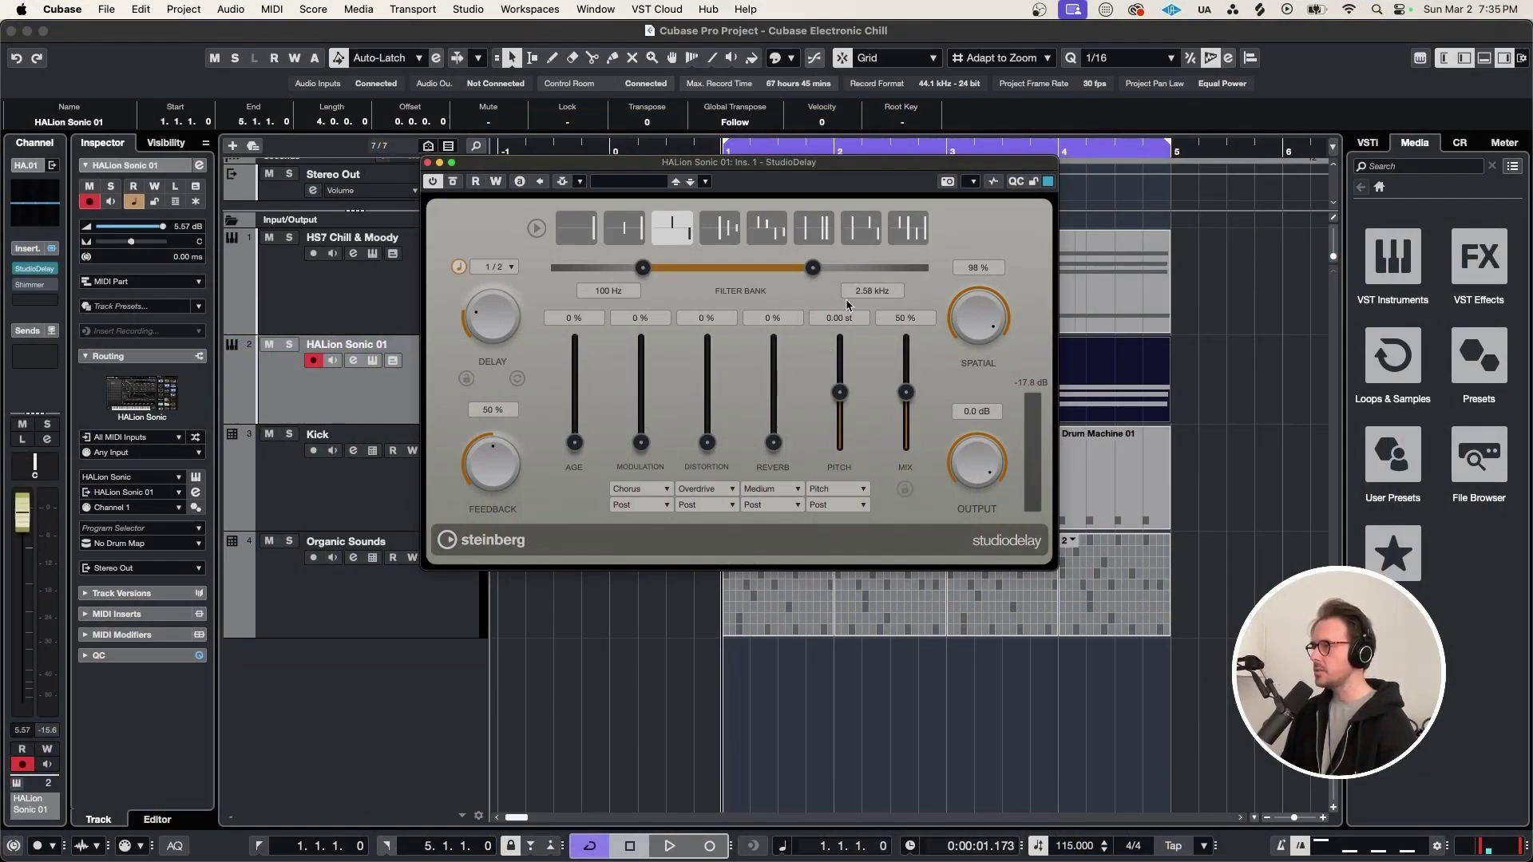
Solo the HALion Sonic 01 track and play it back to check its StudioDelay and Shimmer effects
key(s)
key(space)
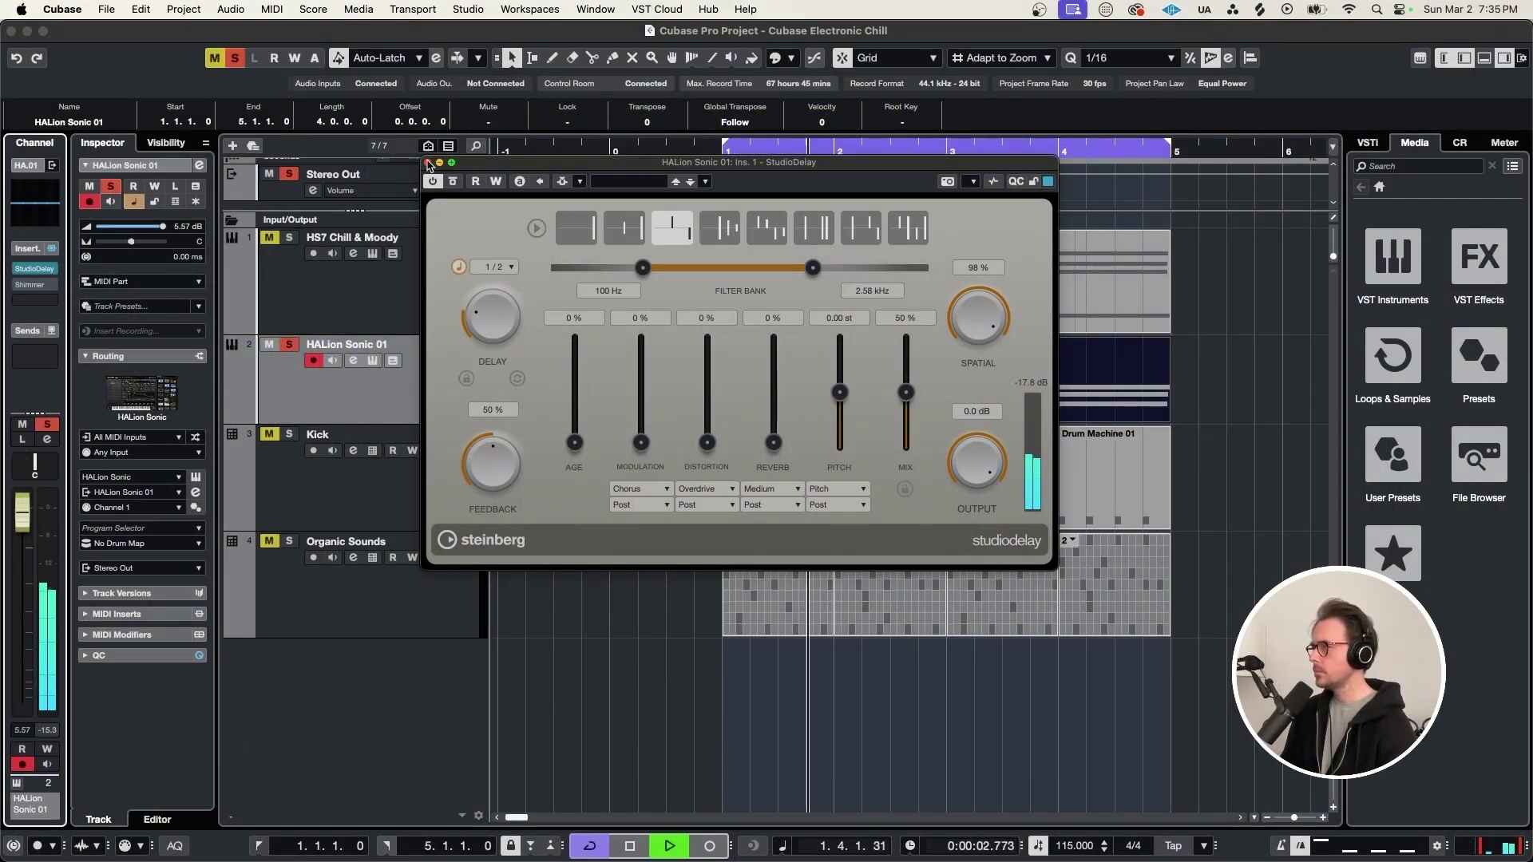
key(space)
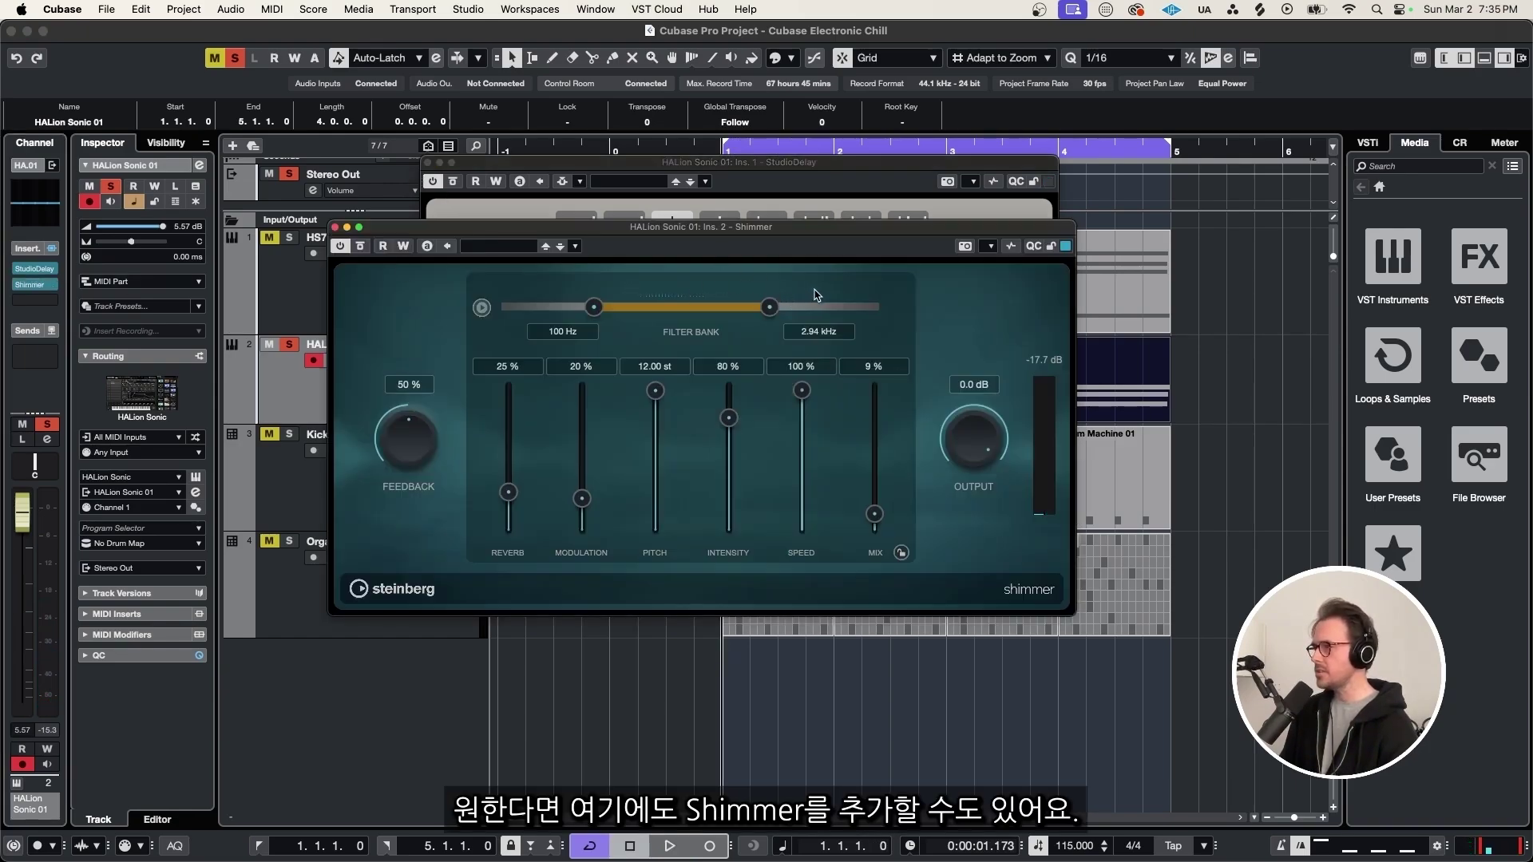
key(space)
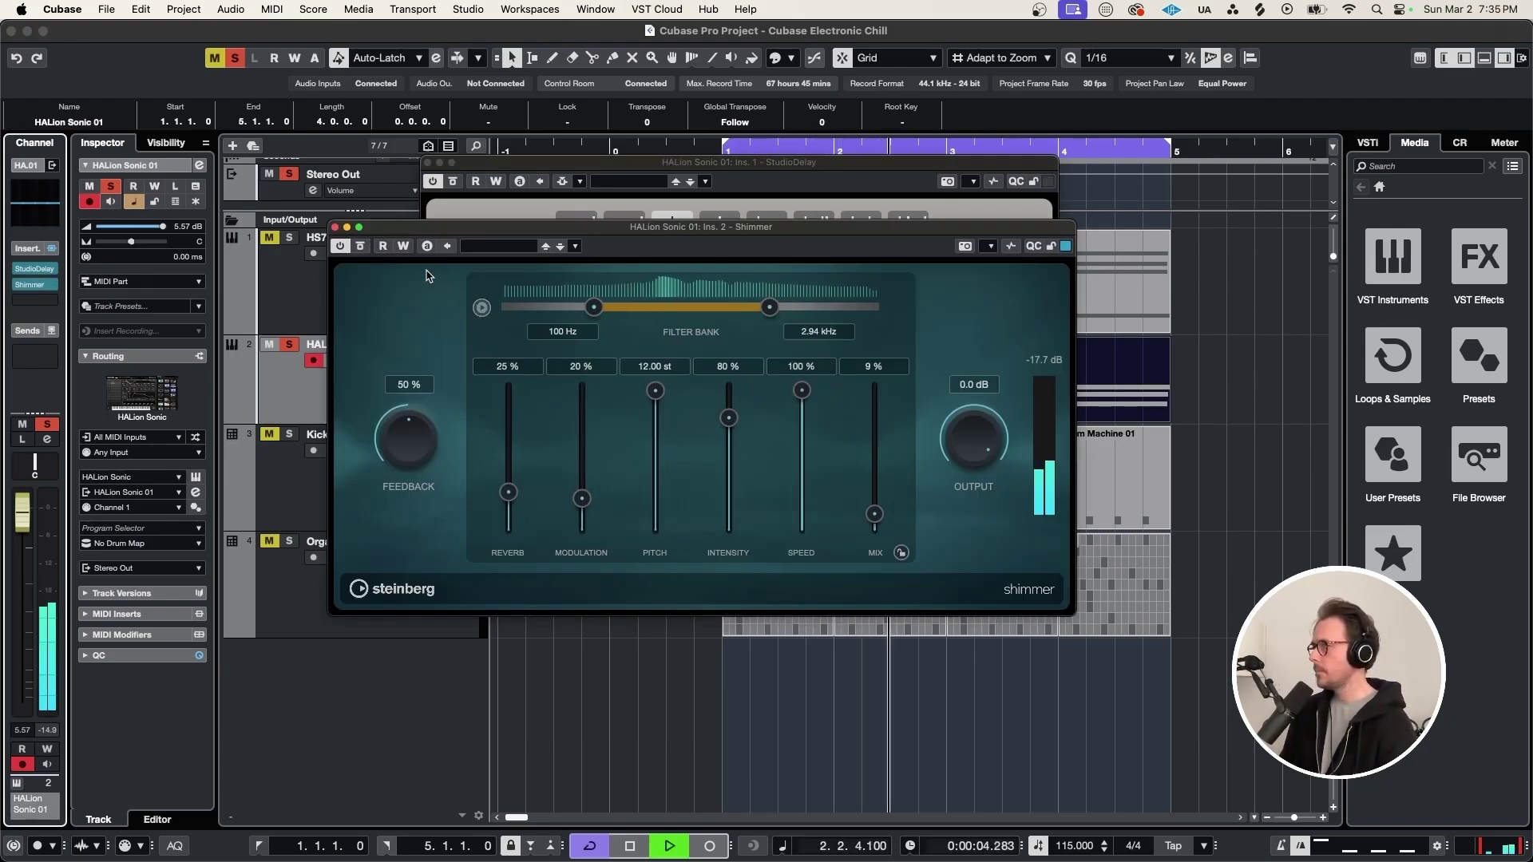
key(space)
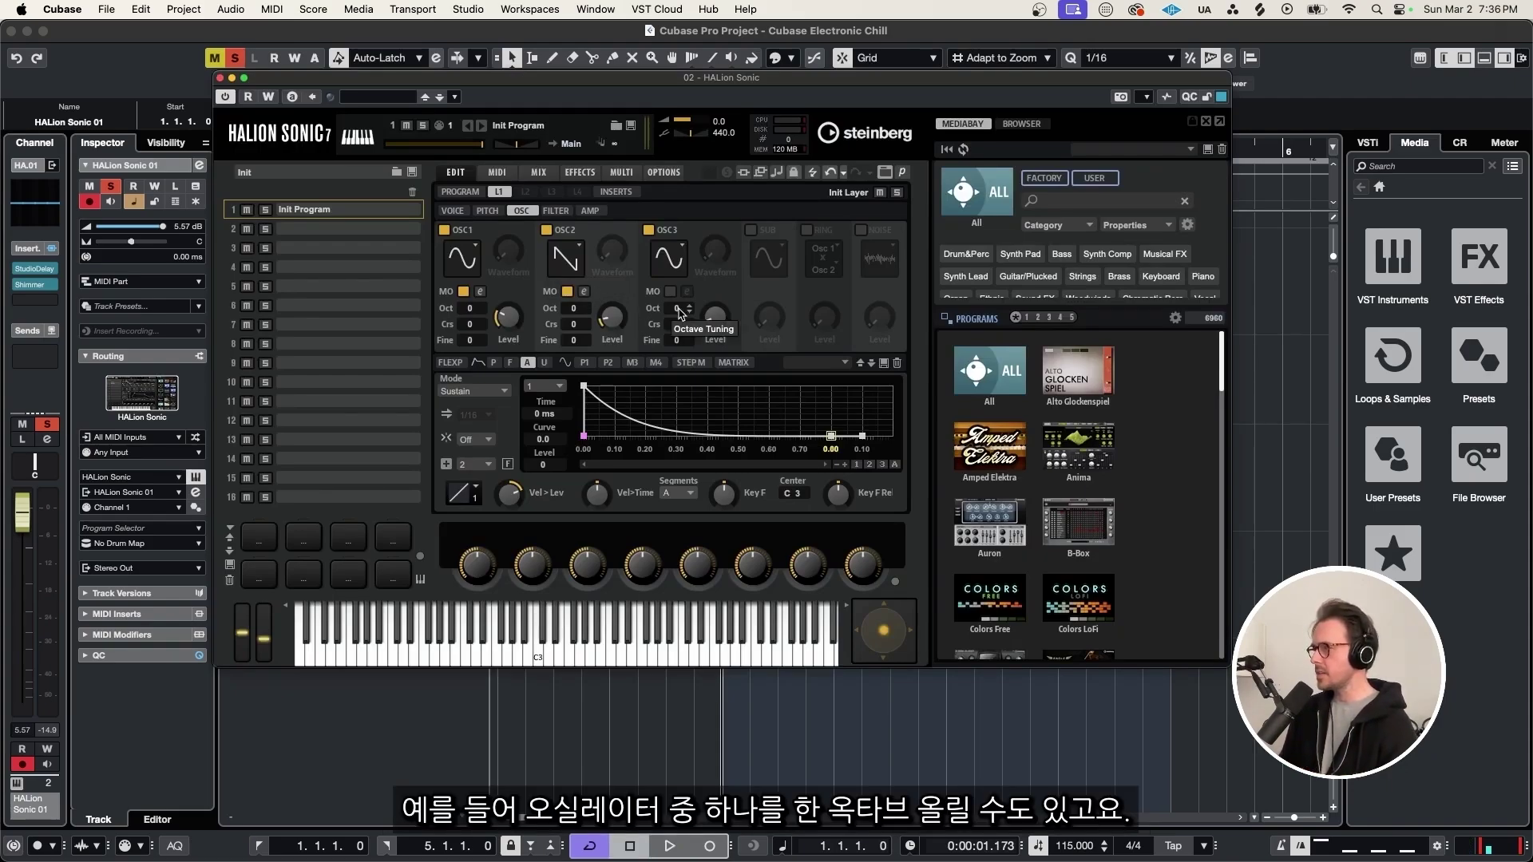
Raise OSC3 by two octaves and lower its level to 9 while the soloed part plays
key(space)
scroll(680, 313, up, 2)
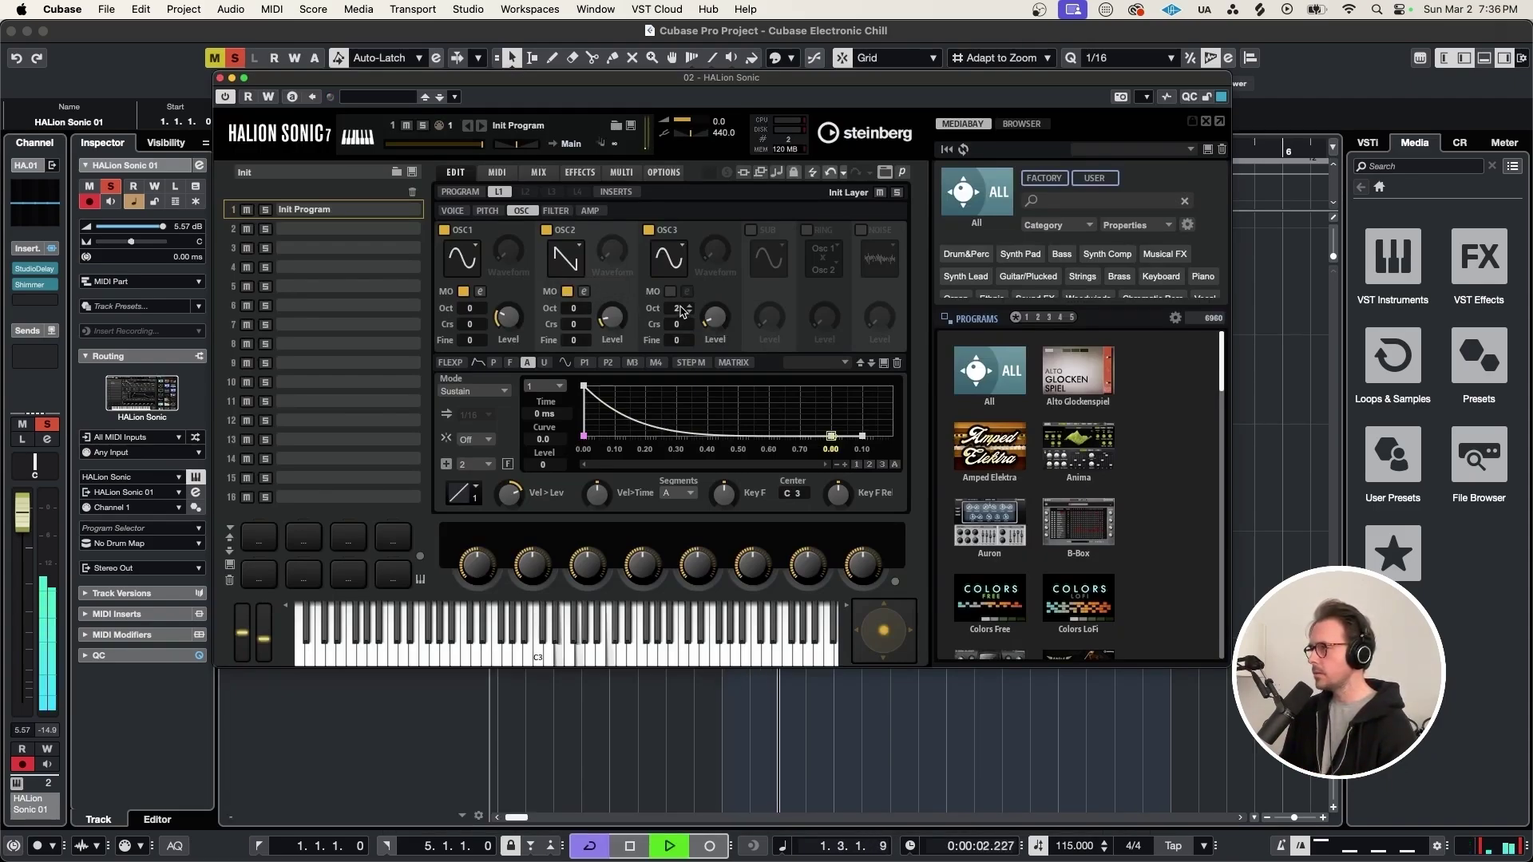
scroll(681, 310, down, 1)
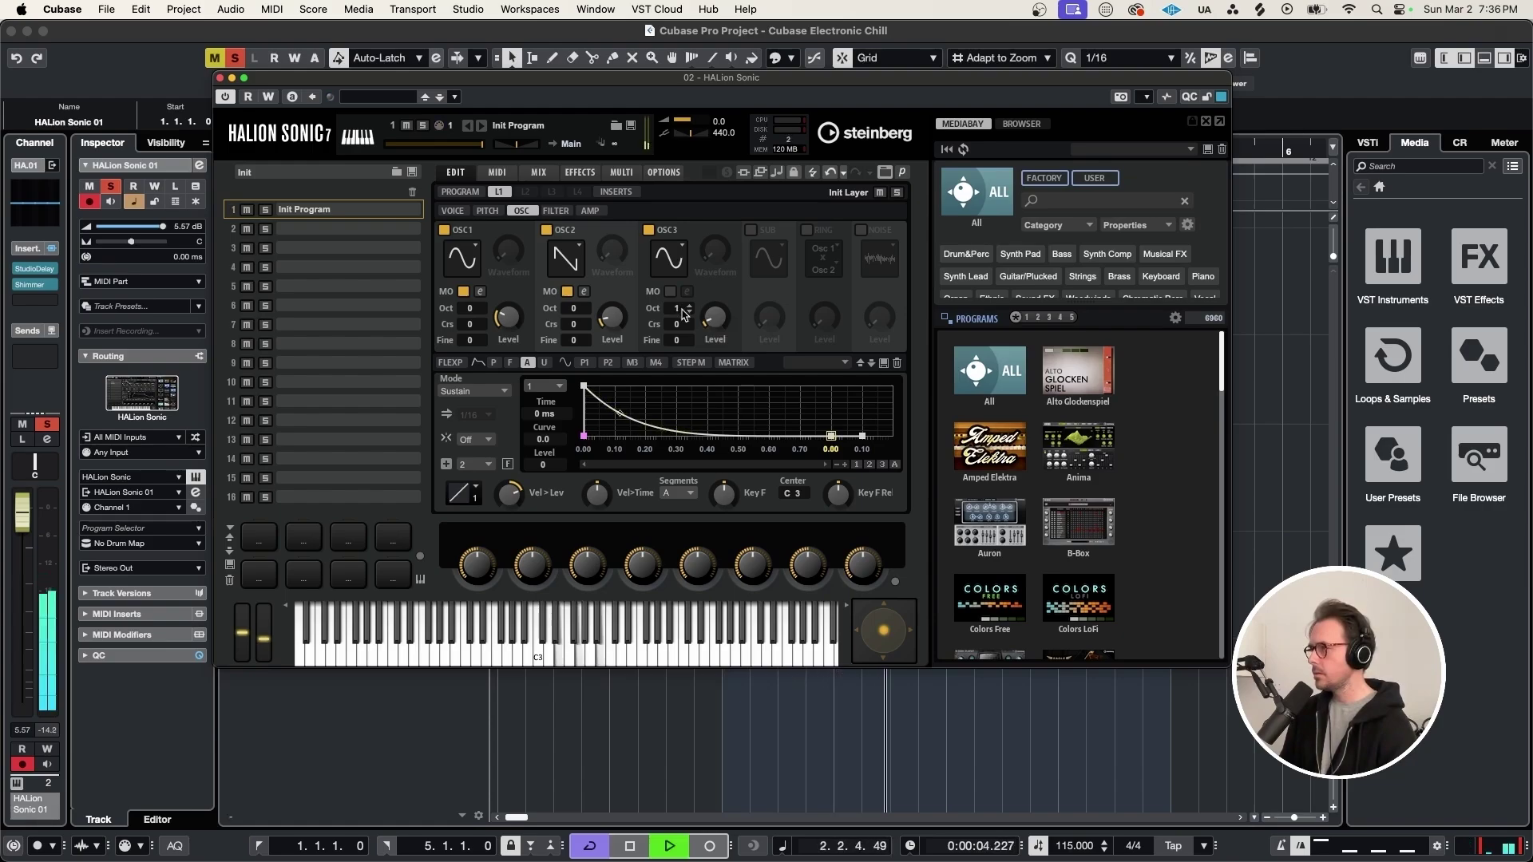
scroll(681, 311, up, 1)
mouse_move(715, 321)
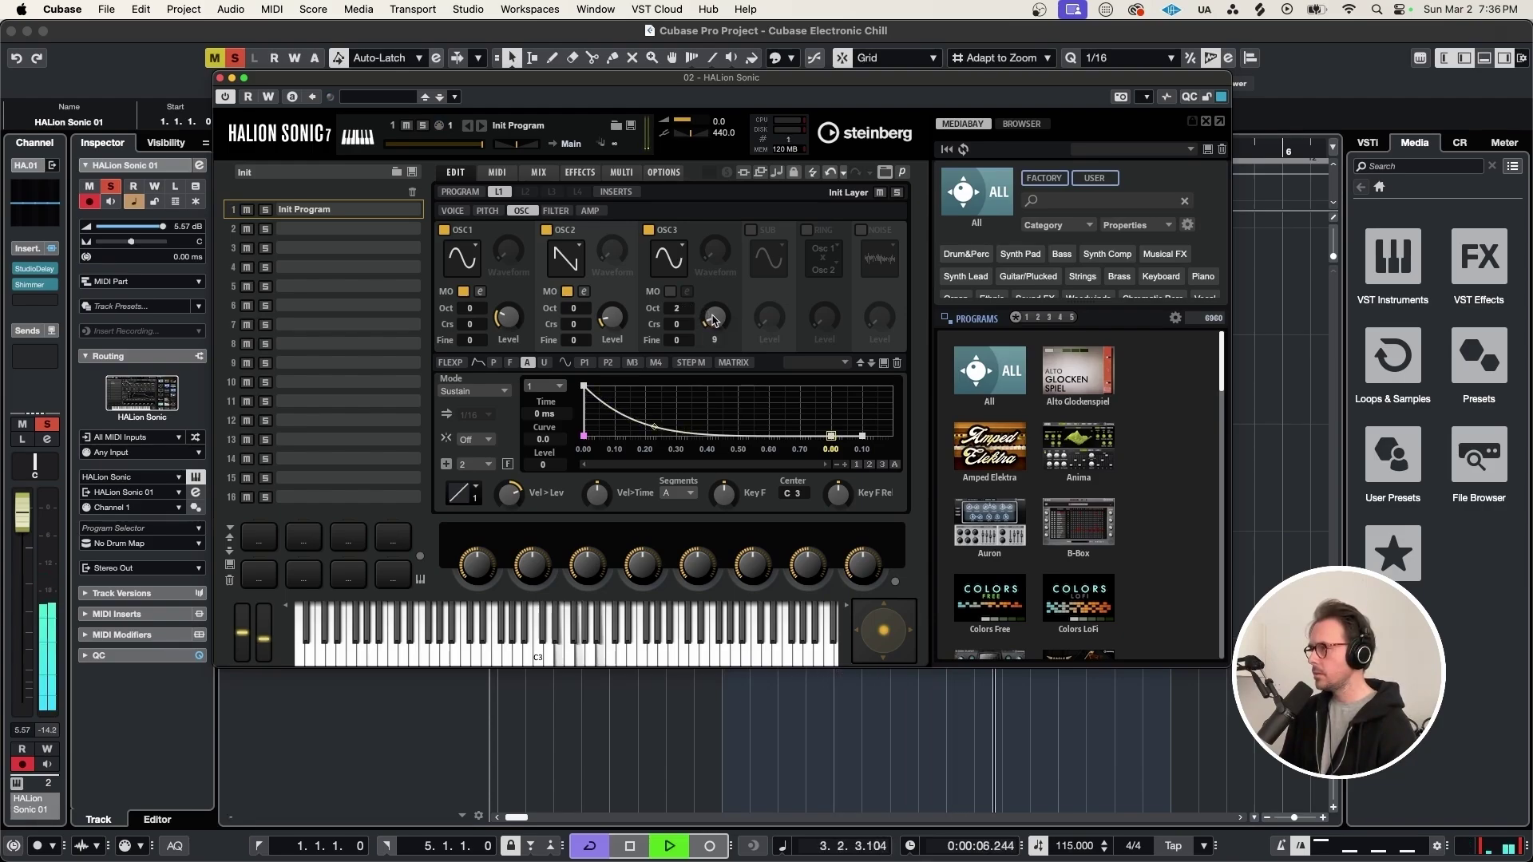
key(space)
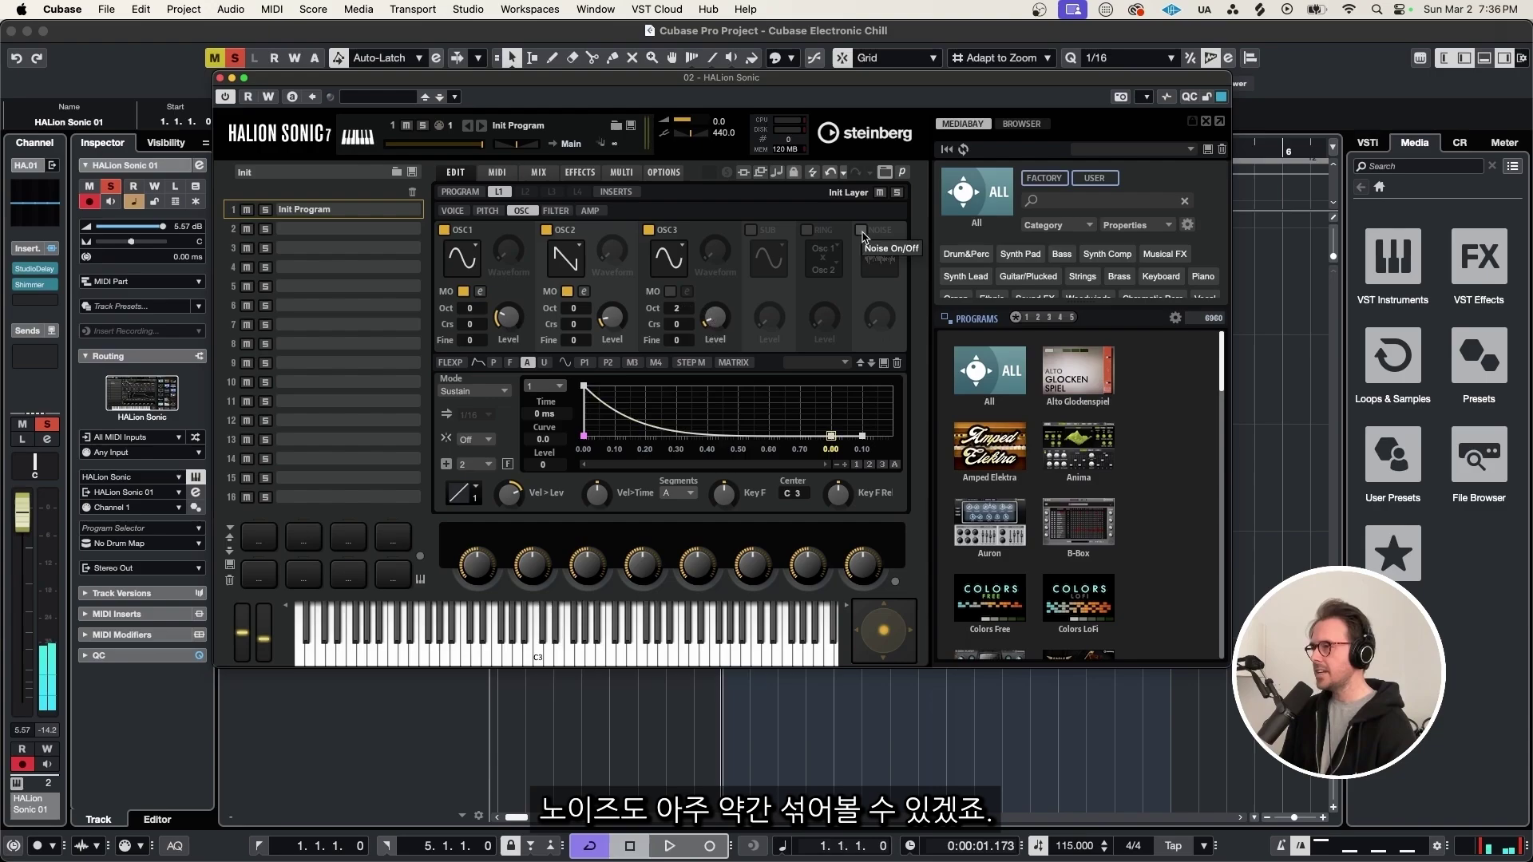
Enable the noise oscillator and blend it in at a very low level during playback
click(861, 231)
key(space)
mouse_move(885, 309)
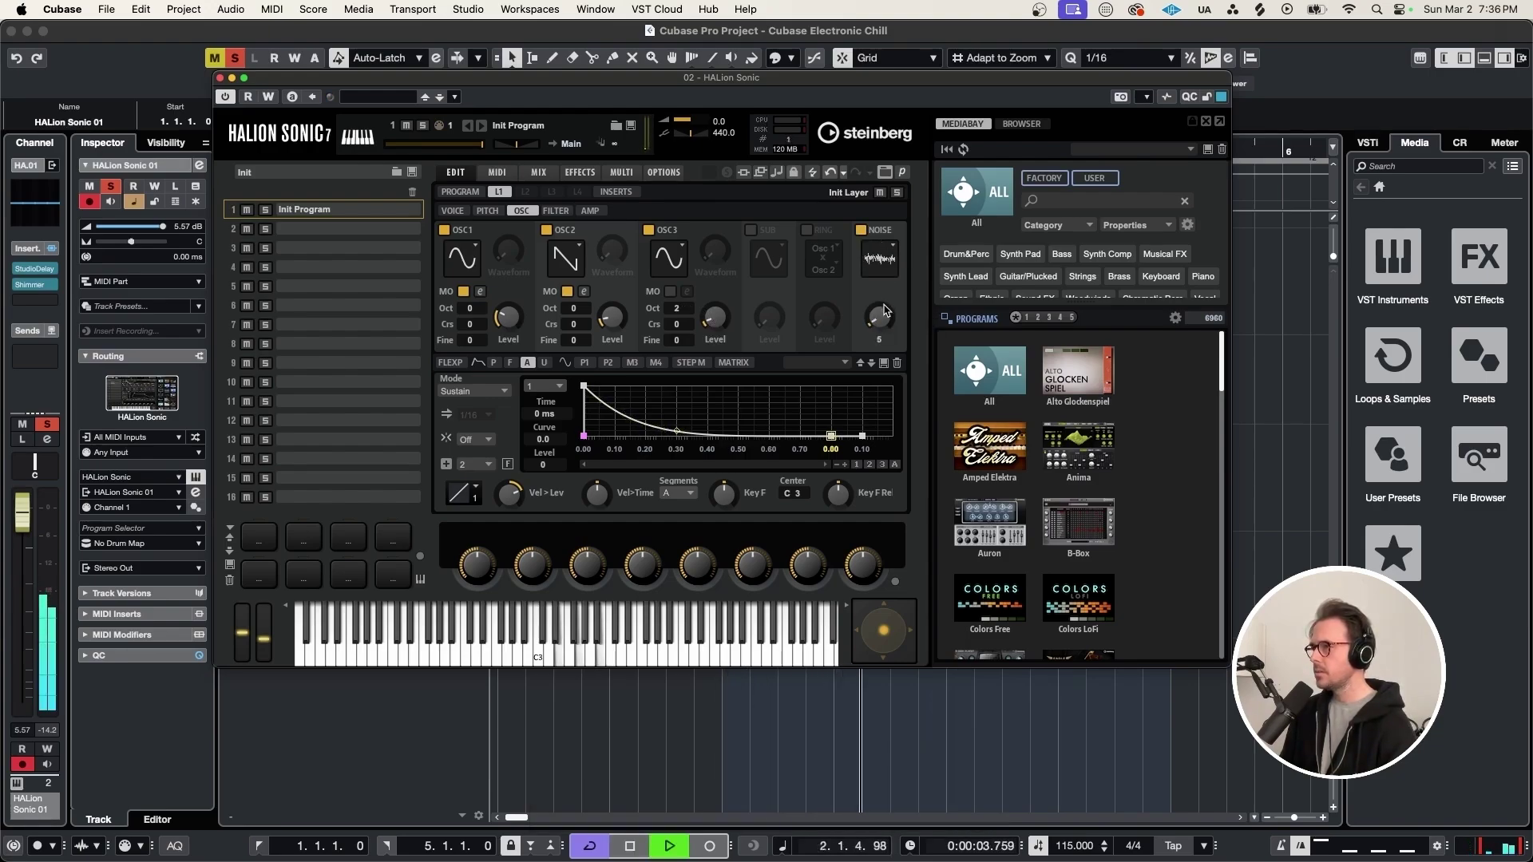
Stop playback and start Learn CC for the HALion Sonic amp envelope's decay
key(space)
right_click(832, 436)
mouse_move(971, 599)
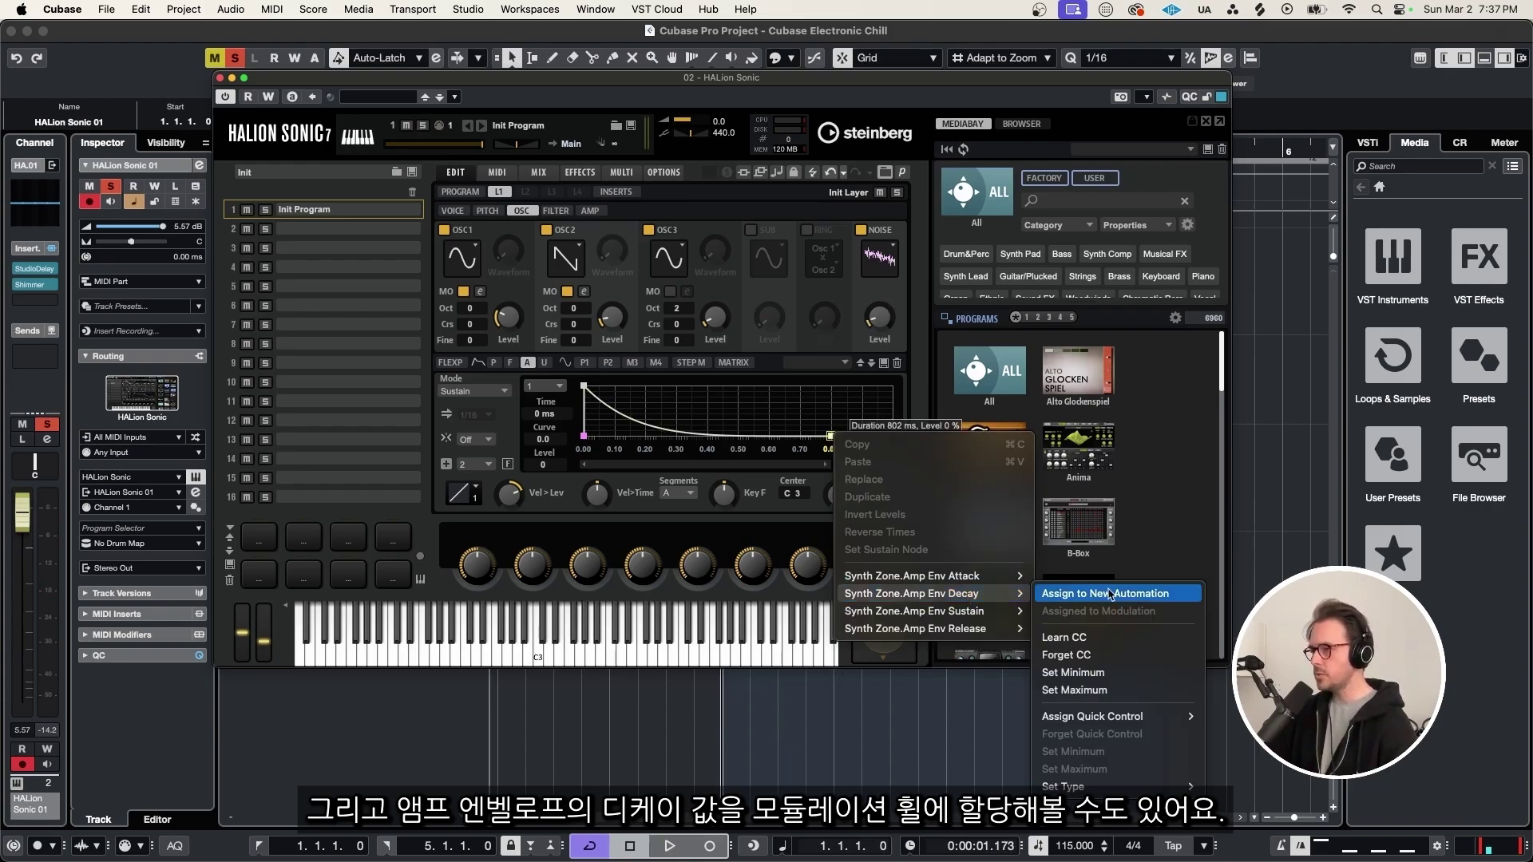
click(1093, 636)
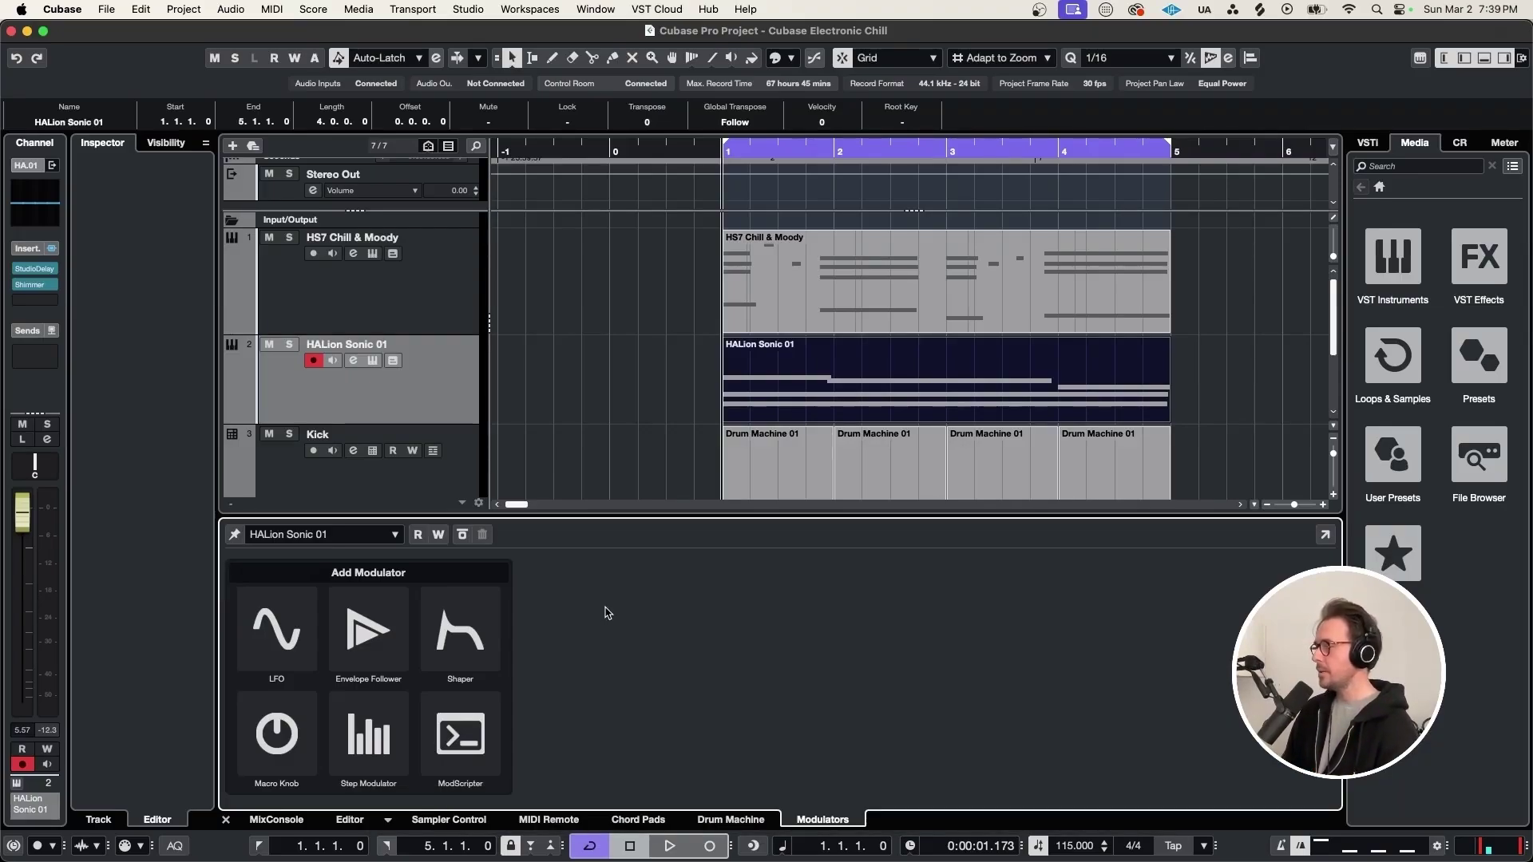
Add an LFO modulator to the HALion Sonic 01 track, connect it to the channel's left-right pan, and play the beat to check it
click(279, 629)
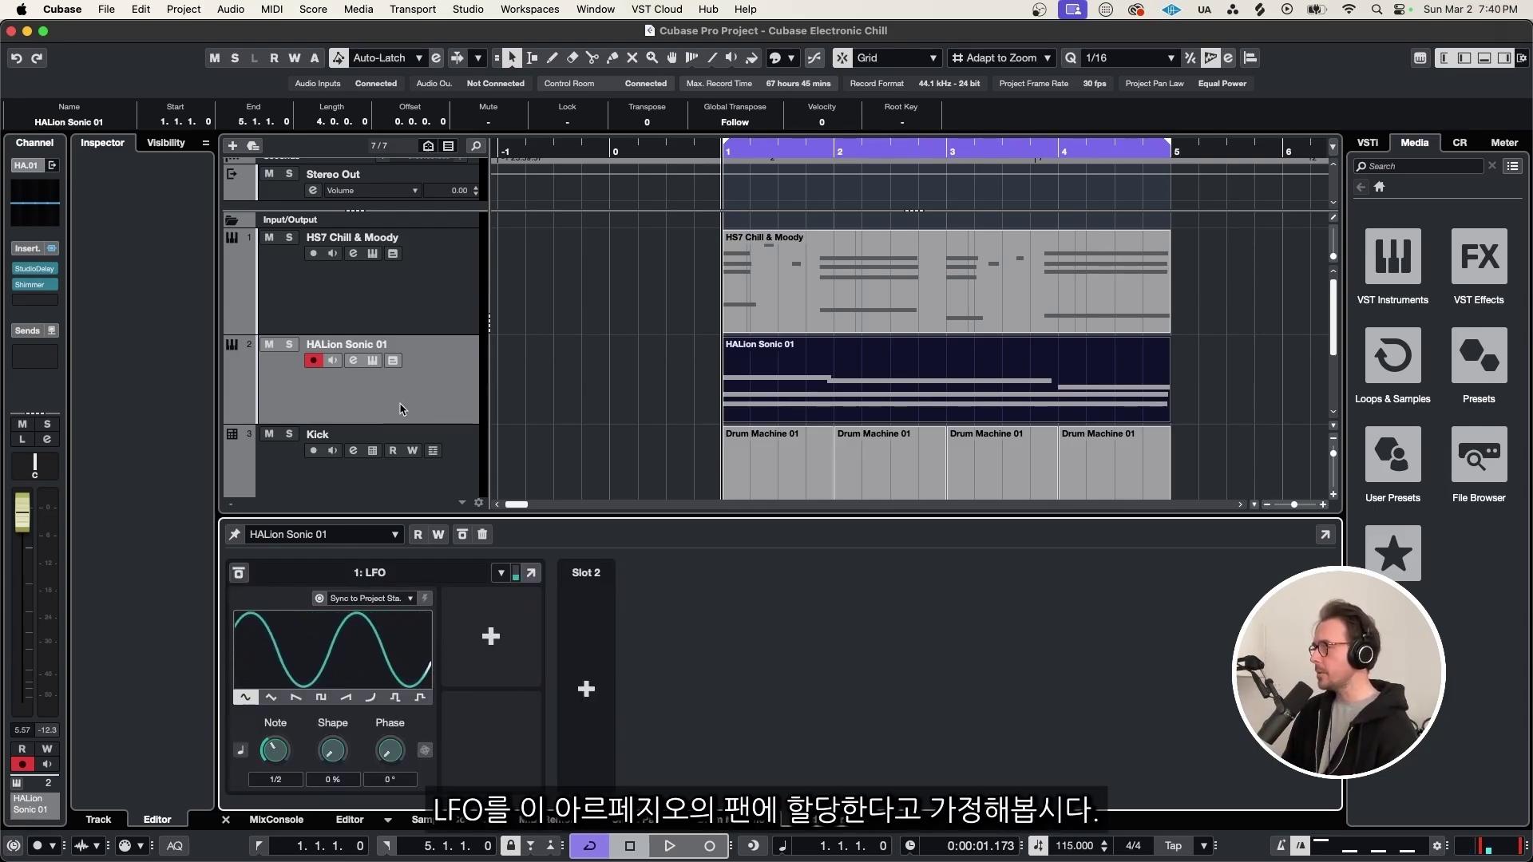
click(492, 637)
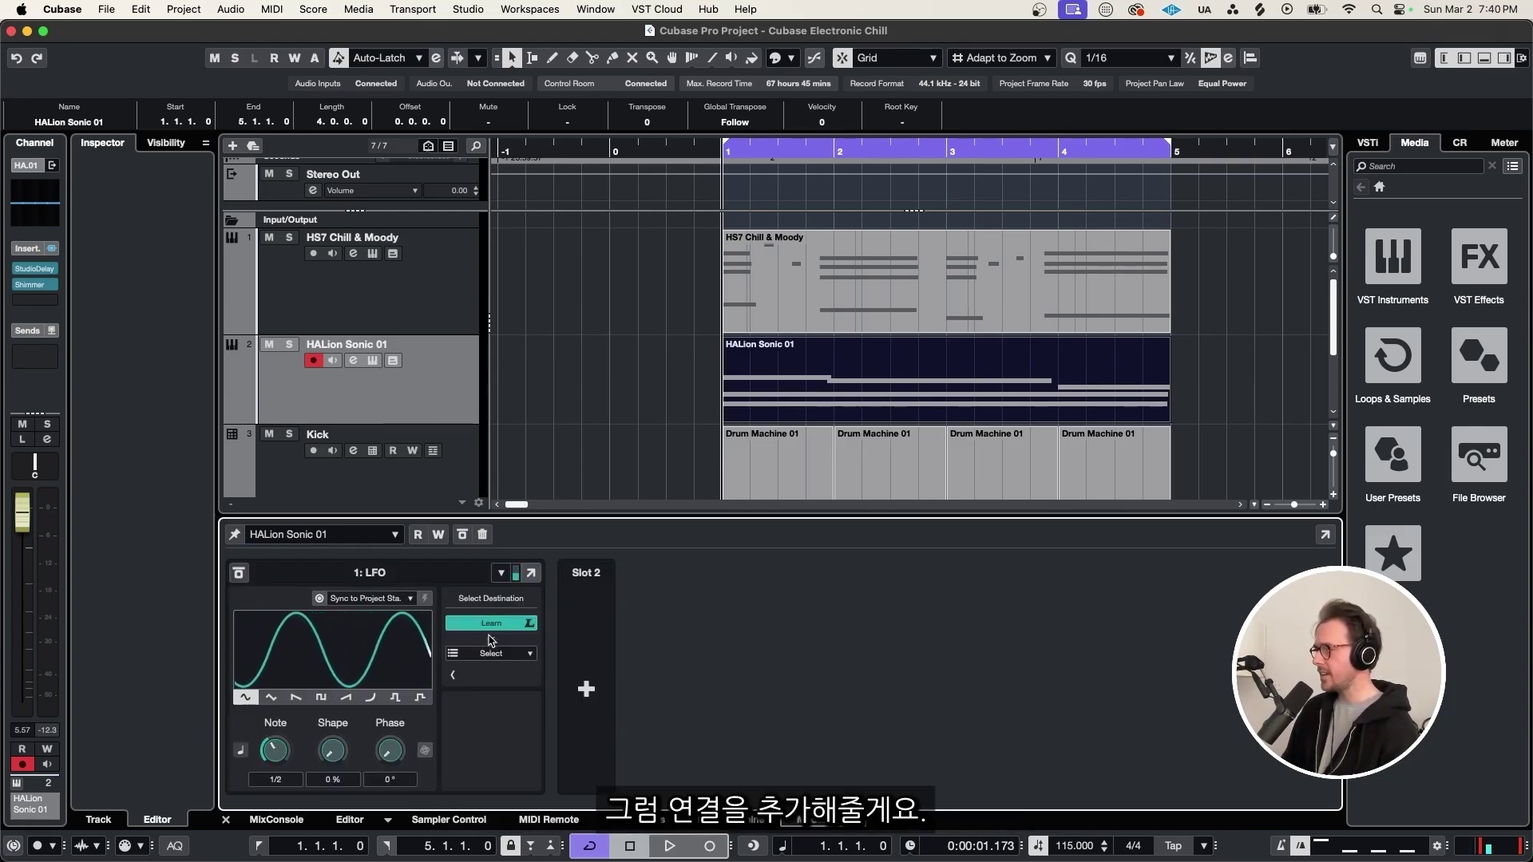
click(35, 463)
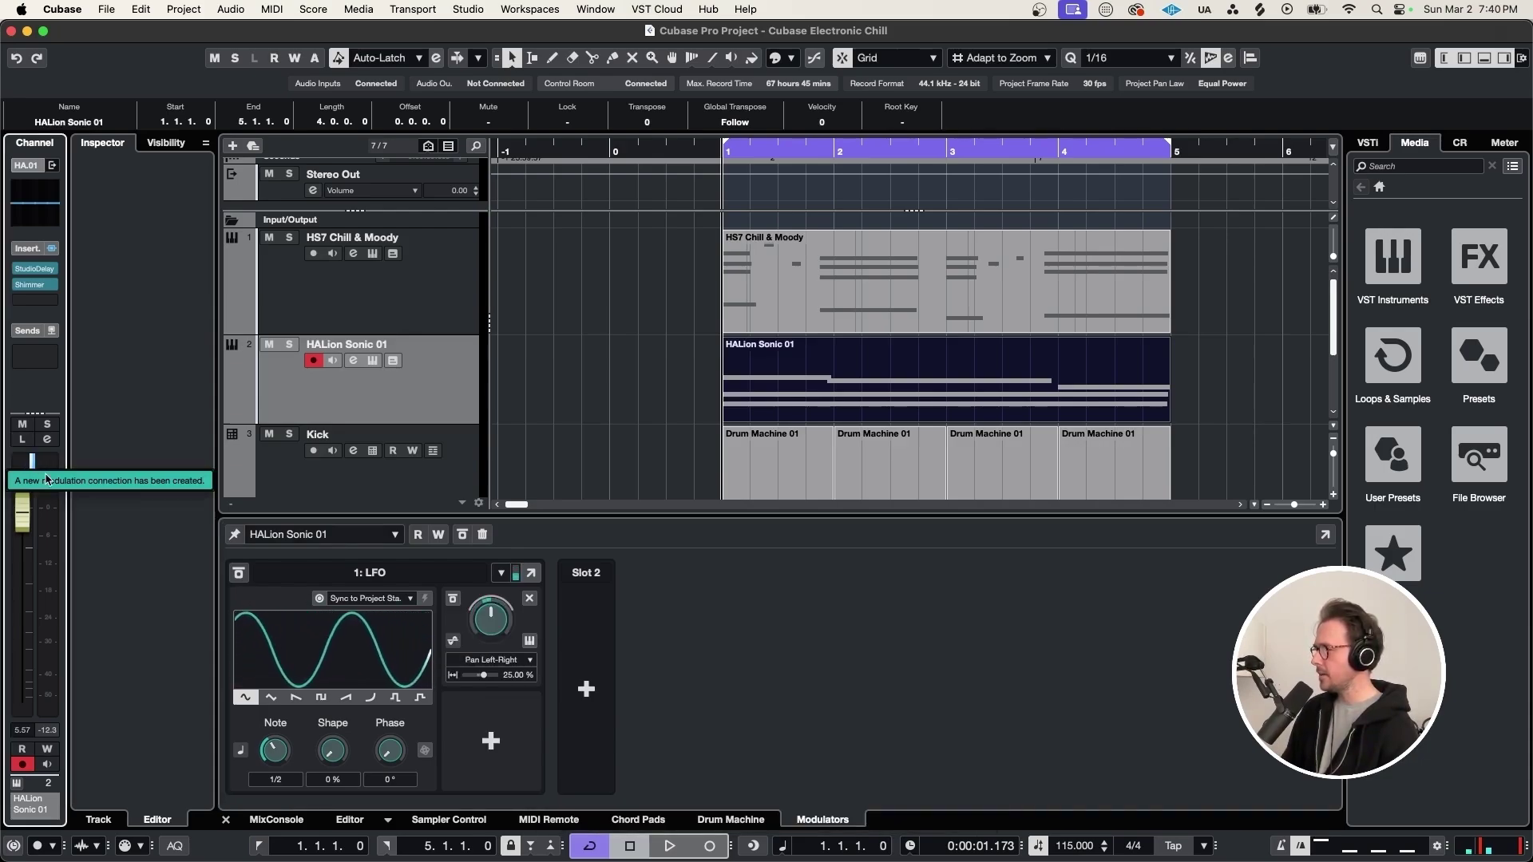
key(s)
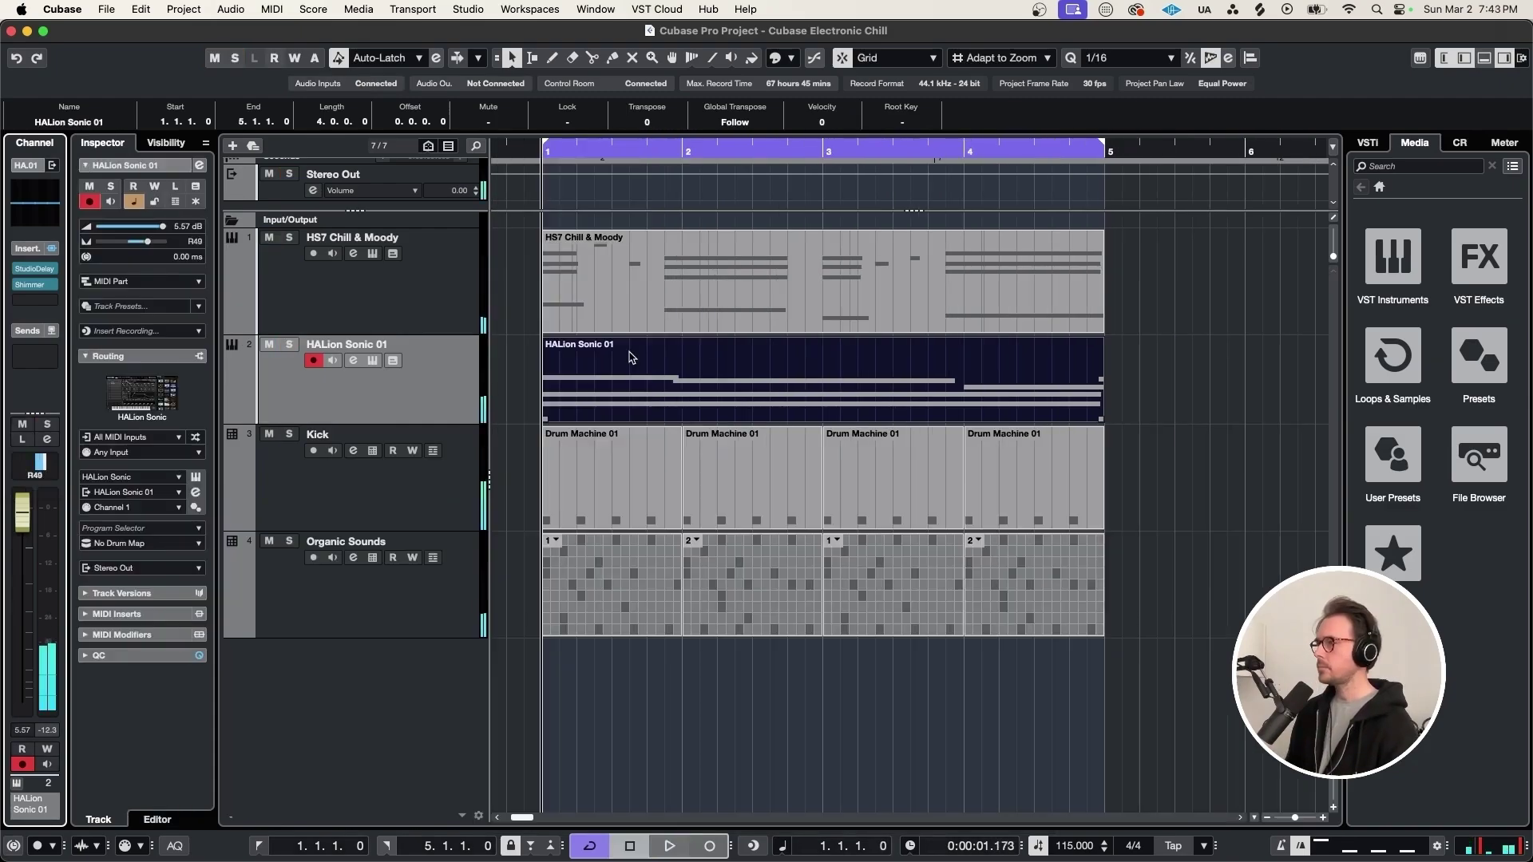
key(space)
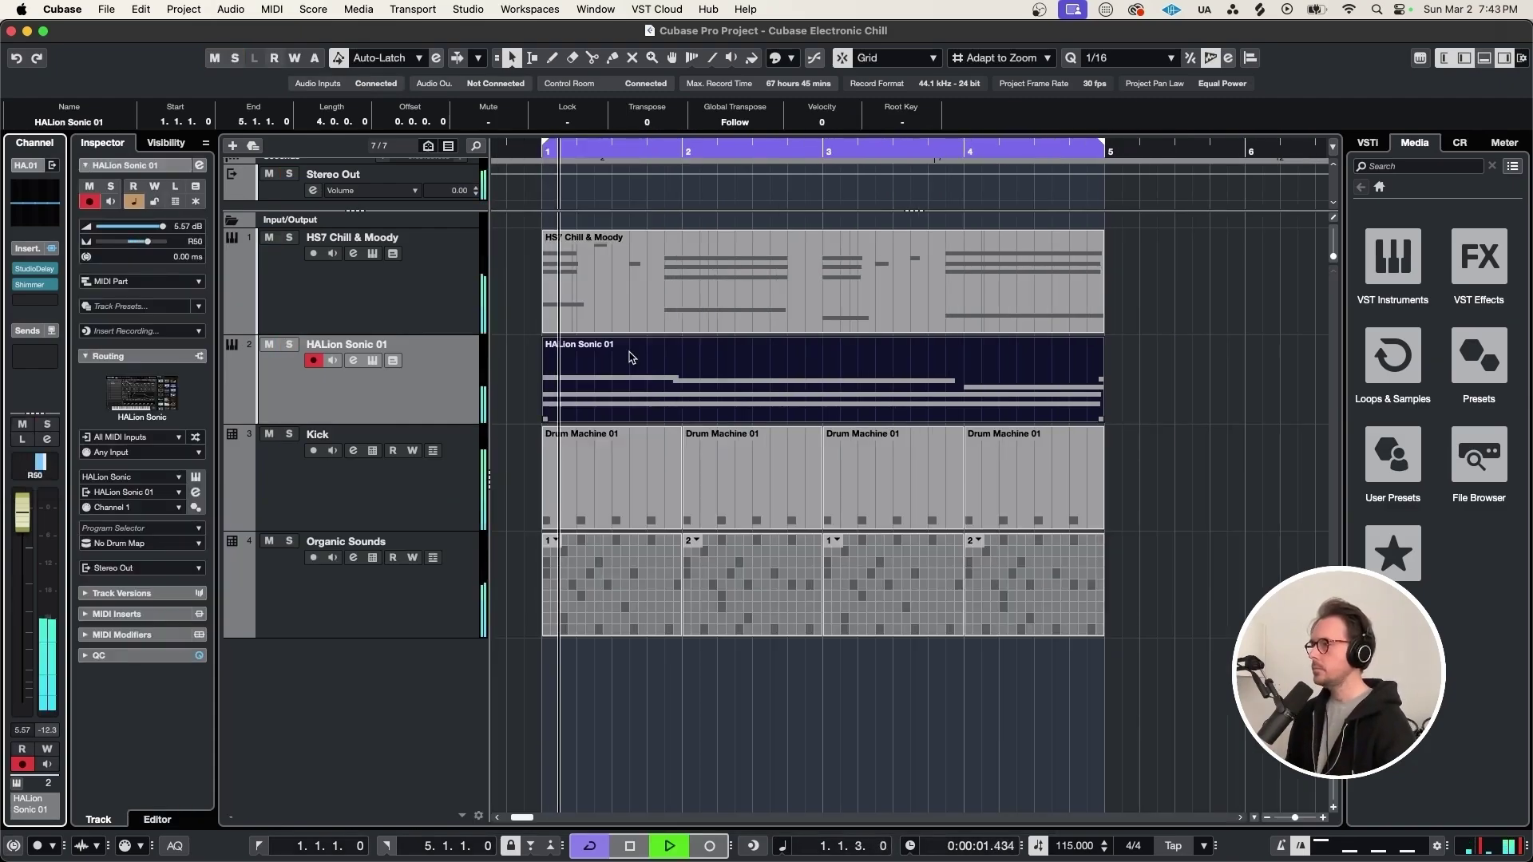